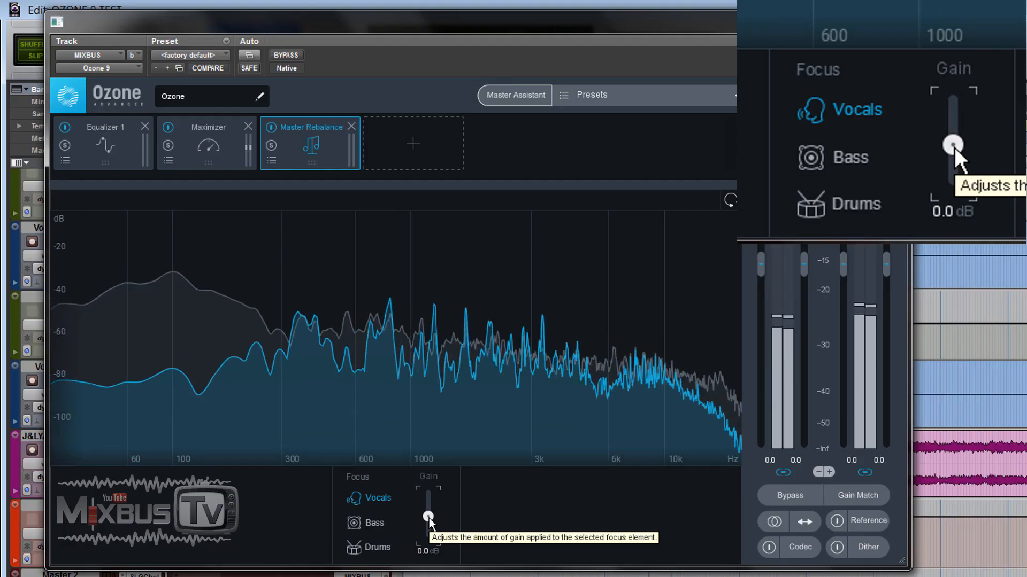
Step: Lower the Vocals gain in Master Rebalance to -4.2 dB and compare it with the bypassed signal
{"action": "left_click_drag", "start_coordinate": [334, 407], "coordinate": [334, 409]}
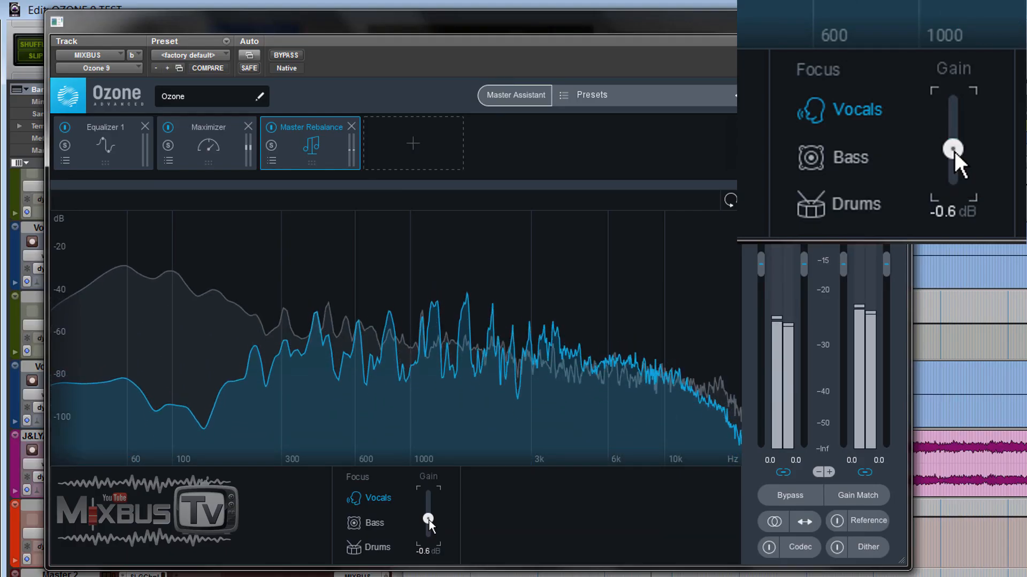
{"action": "left_click_drag", "start_coordinate": [429, 523], "coordinate": [431, 532]}
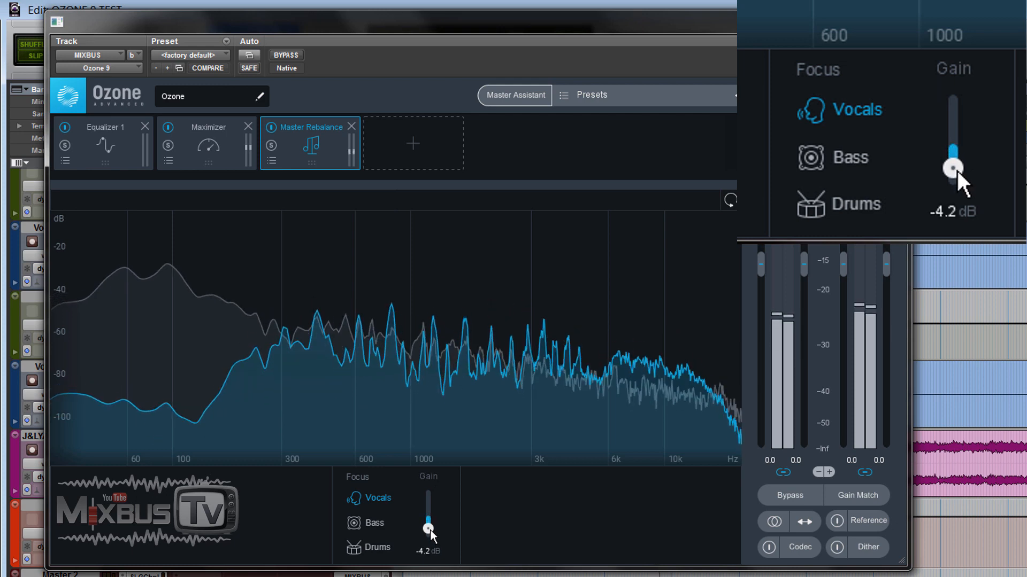
{"action": "left_click", "coordinate": [292, 53]}
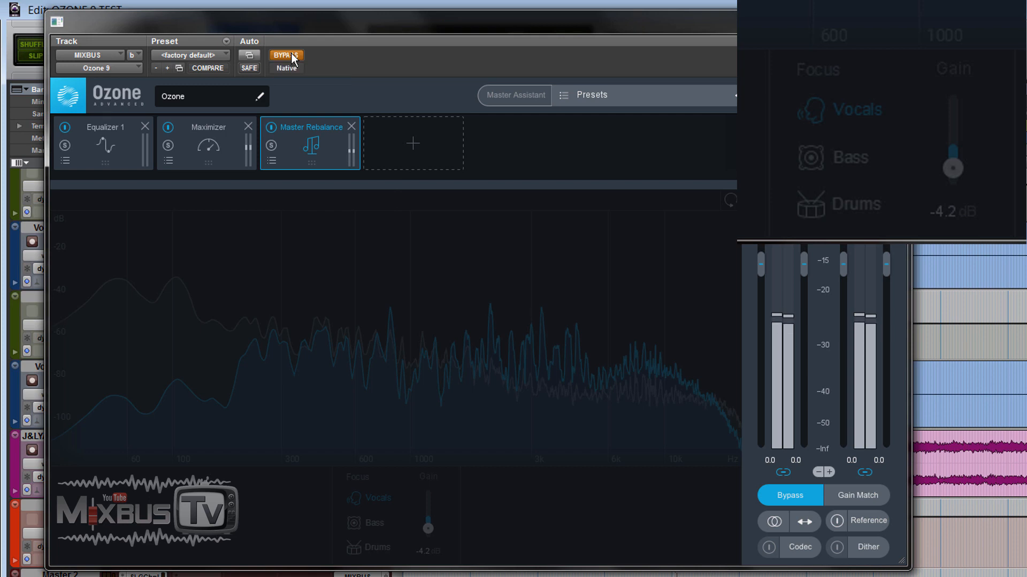
{"action": "left_click", "coordinate": [291, 53]}
Step: Enable Gain Match, raise the Vocals gain to 3.2 dB and compare it with the bypassed signal
{"action": "left_click", "coordinate": [845, 495]}
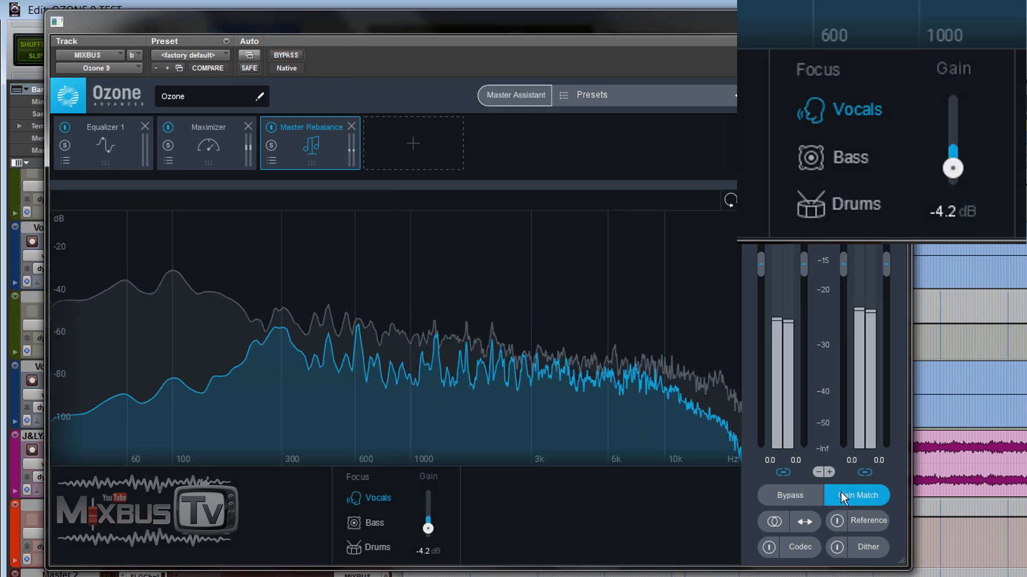
{"action": "left_click_drag", "start_coordinate": [433, 528], "coordinate": [431, 508]}
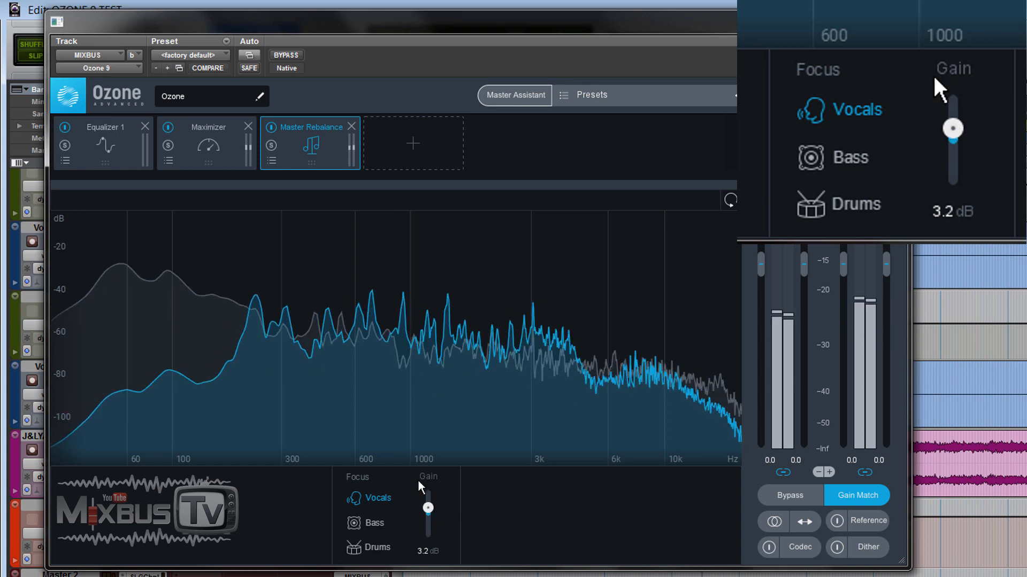
{"action": "left_click", "coordinate": [295, 55]}
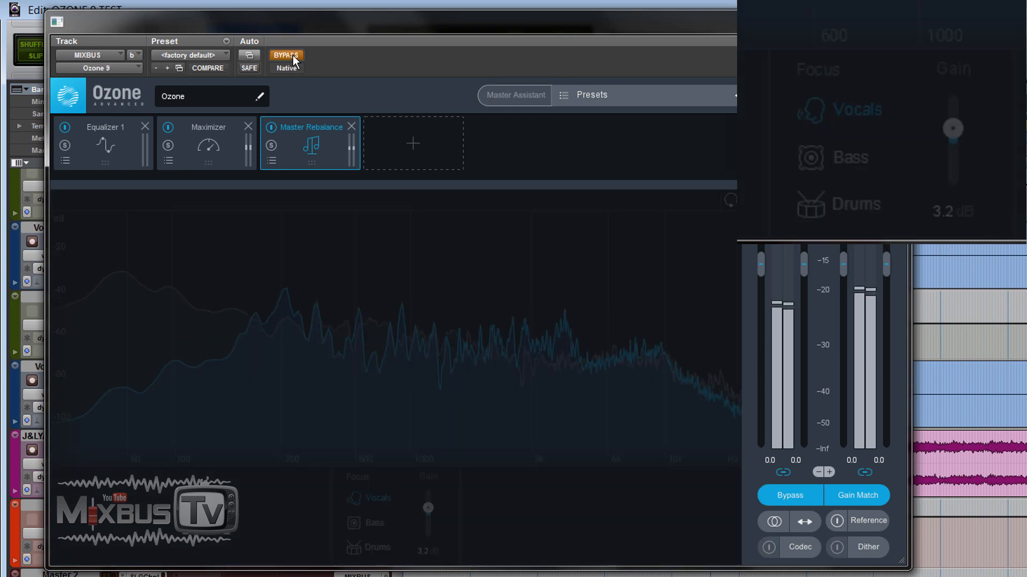
{"action": "left_click", "coordinate": [293, 55]}
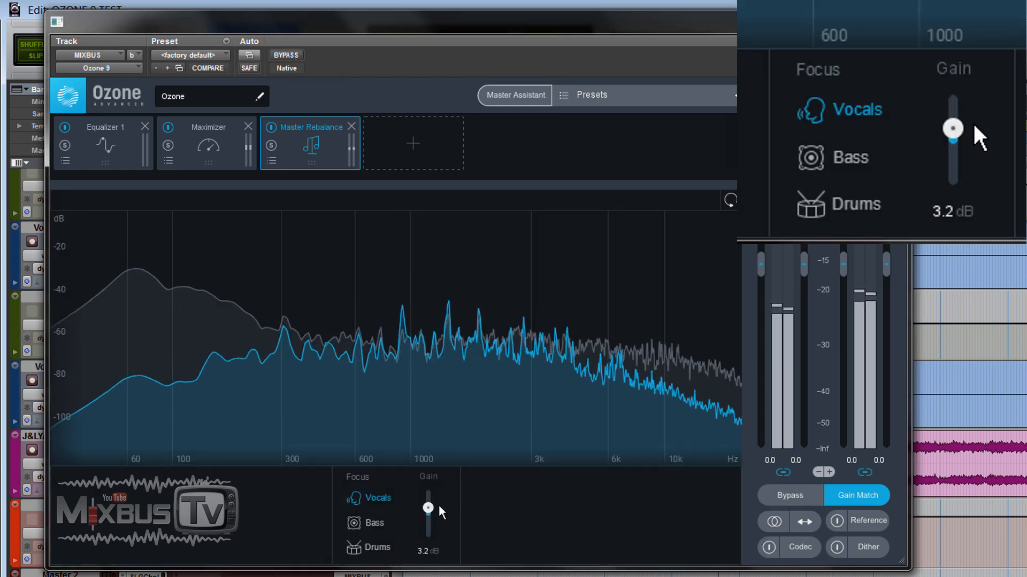
Step: Lower the Vocals gain for a short audition, reset it to 0.0 dB and stop playback
{"action": "left_click_drag", "start_coordinate": [428, 508], "coordinate": [428, 527]}
{"action": "double_click", "coordinate": [429, 527]}
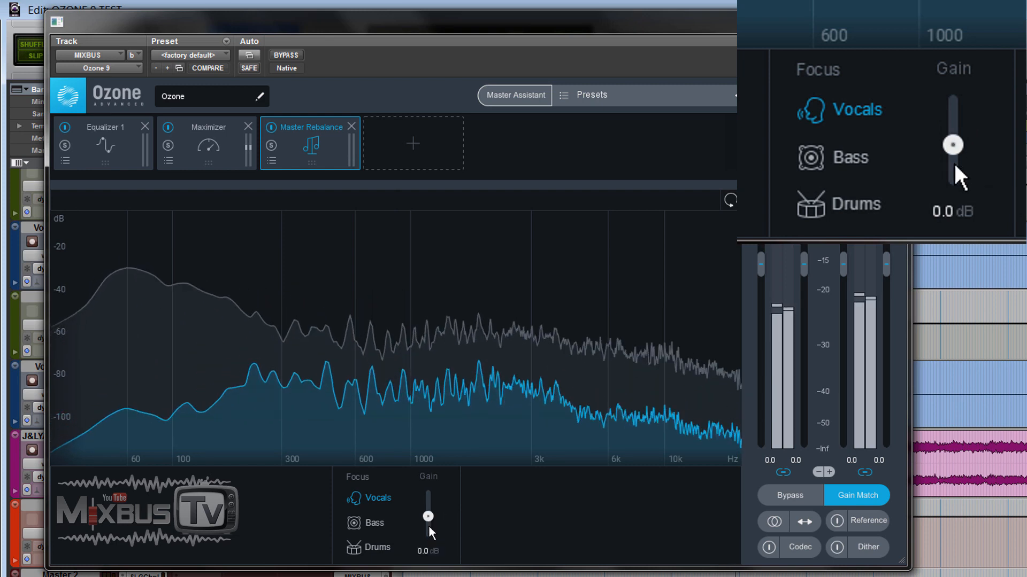
{"action": "key", "text": "alt+space"}
{"action": "key", "text": "Escape"}
{"action": "key", "text": "space"}
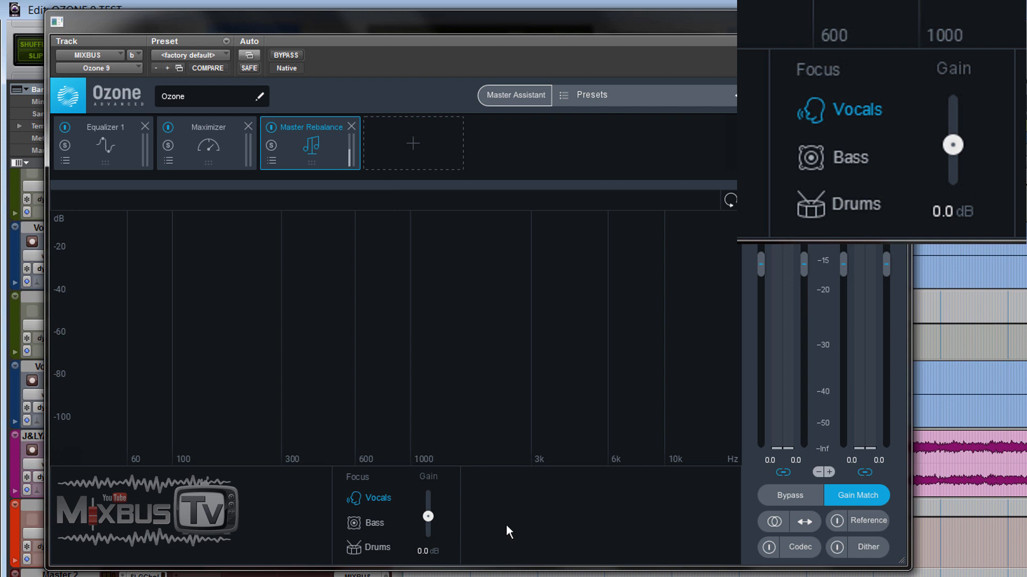
Step: Switch the Master Rebalance focus to Bass and on to Drums, and start playback
{"action": "left_click", "coordinate": [379, 524]}
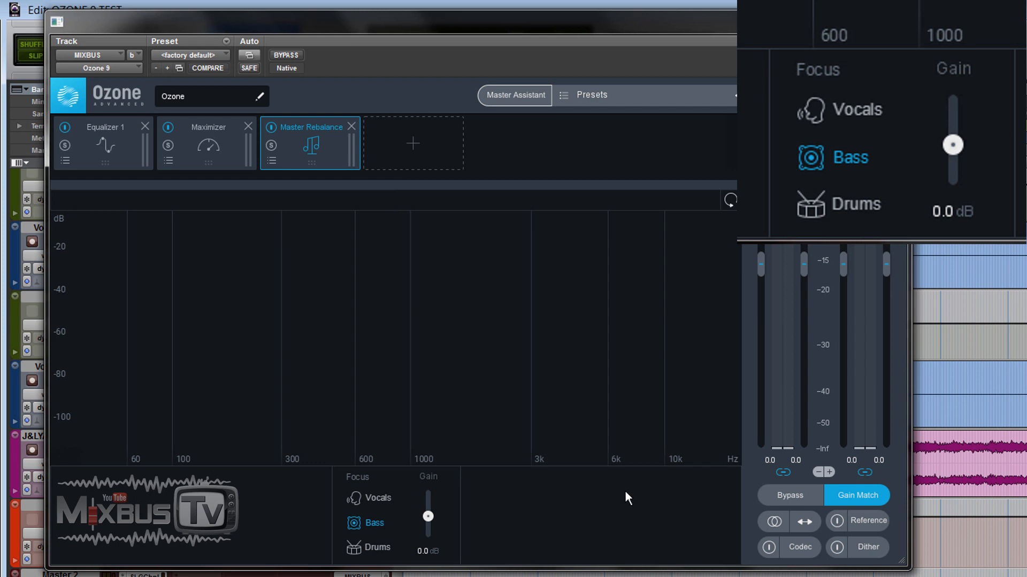
{"action": "left_click", "coordinate": [377, 547]}
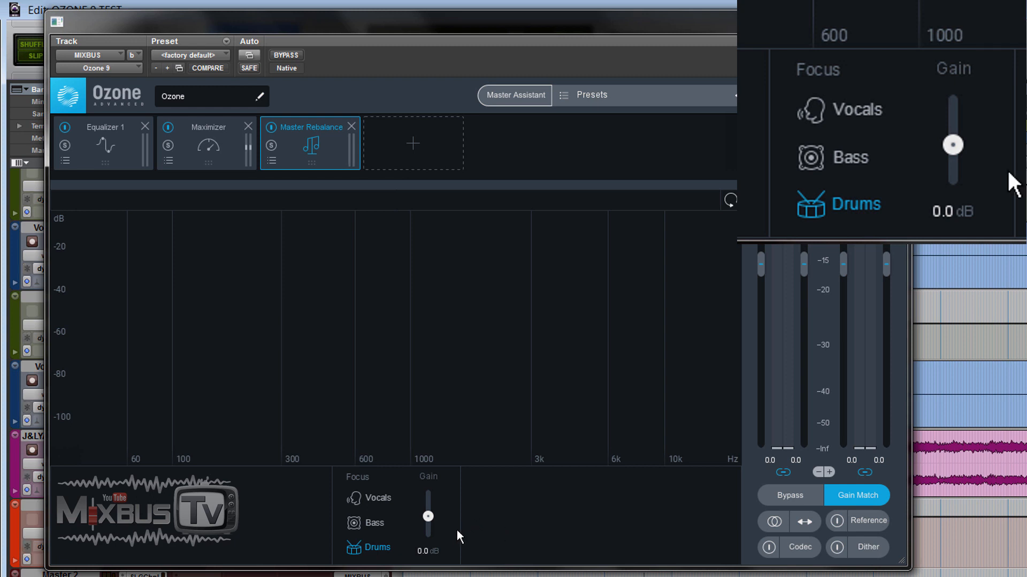
{"action": "key", "text": "space"}
Step: Audition the Drums gain at -2.2 dB and at -4.7 dB, resetting it to 0.0 dB each time
{"action": "mouse_move", "coordinate": [428, 517]}
{"action": "left_mouse_down"}
{"action": "mouse_move", "coordinate": [429, 535]}
{"action": "mouse_move", "coordinate": [430, 506]}
{"action": "mouse_move", "coordinate": [431, 525]}
{"action": "left_mouse_up"}
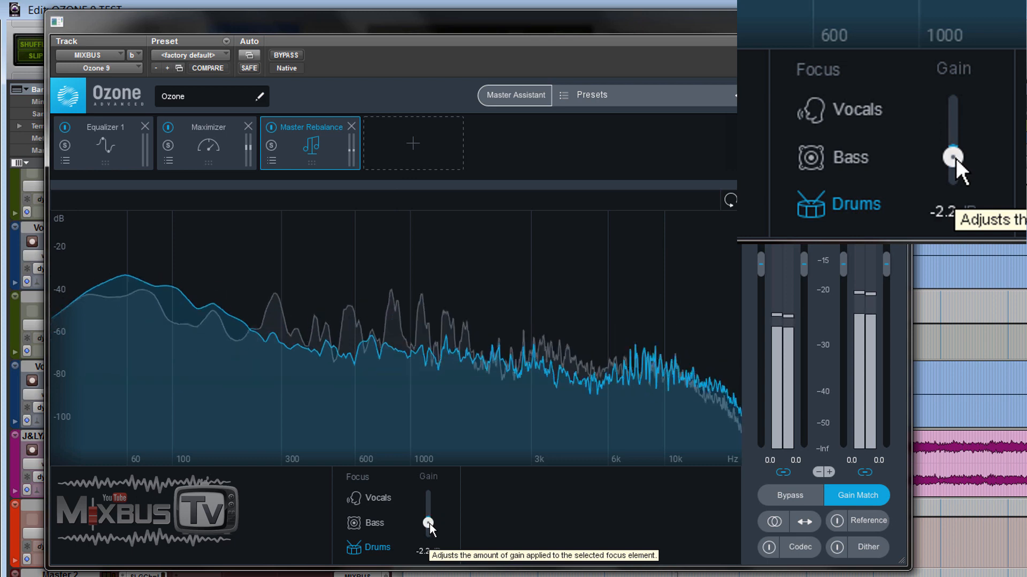
{"action": "double_click", "coordinate": [430, 525]}
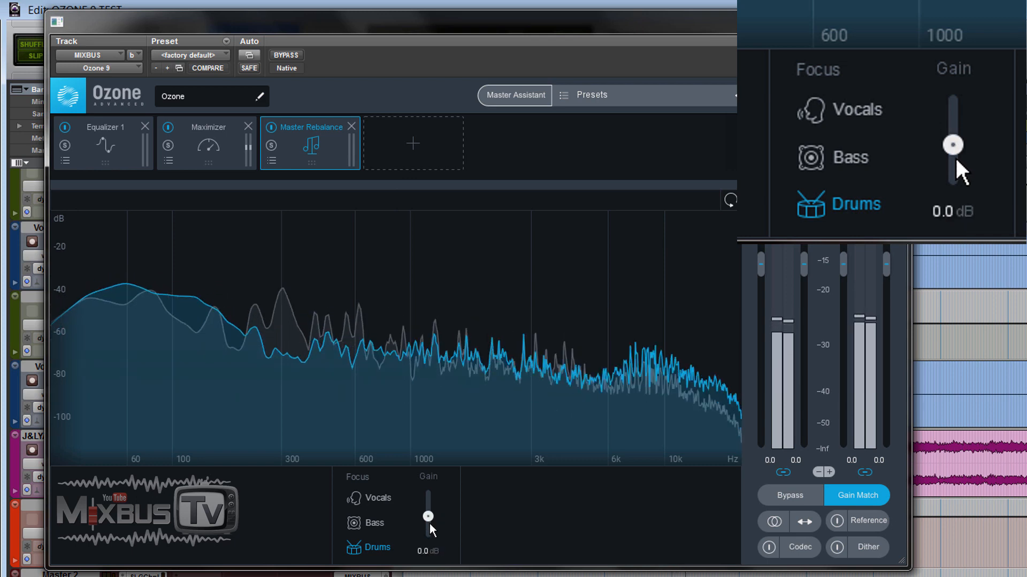
{"action": "left_click_drag", "start_coordinate": [430, 520], "coordinate": [430, 534]}
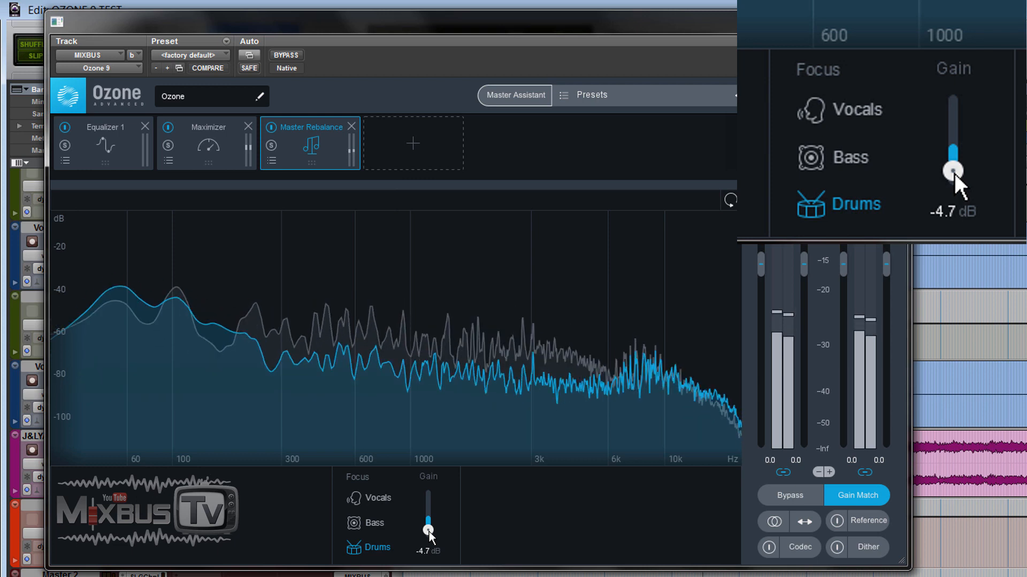
{"action": "double_click", "coordinate": [429, 533]}
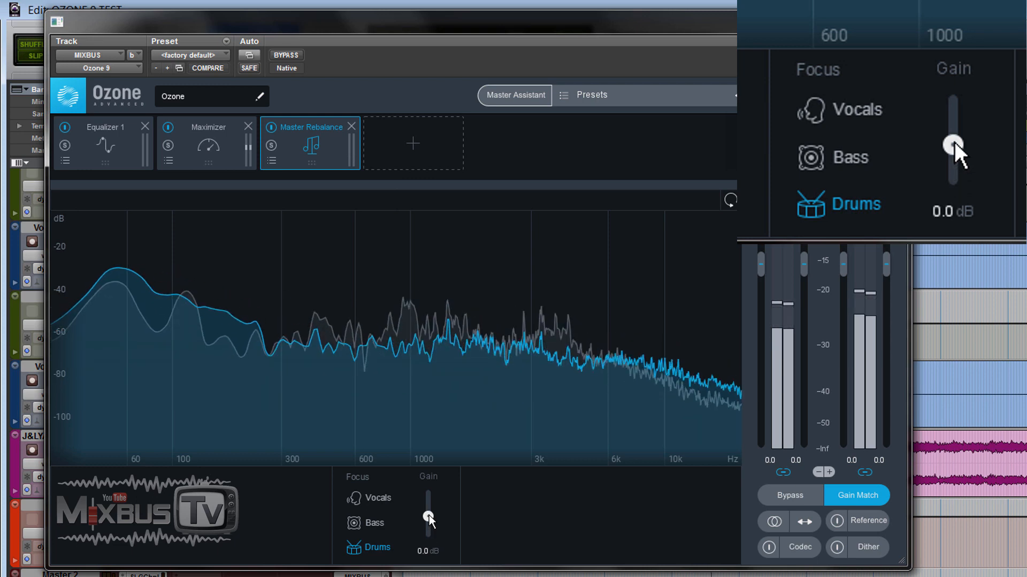
Step: Audition the Drums gain at 2.9 dB, reset it to 0.0 dB and stop playback
{"action": "mouse_move", "coordinate": [430, 520]}
{"action": "left_mouse_down"}
{"action": "mouse_move", "coordinate": [429, 533]}
{"action": "mouse_move", "coordinate": [428, 509]}
{"action": "left_mouse_up"}
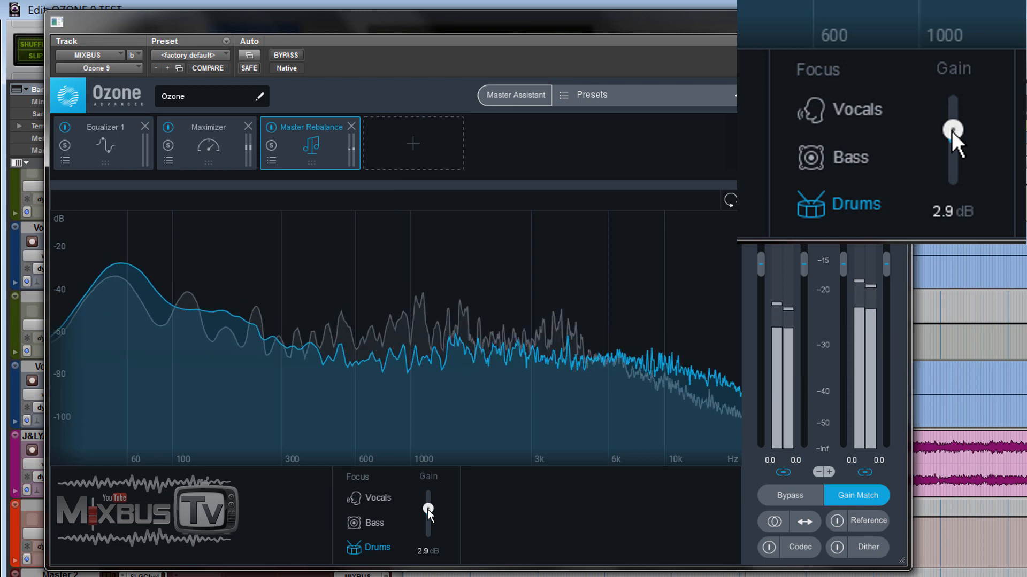
{"action": "left_click", "coordinate": [428, 509], "text": "alt"}
{"action": "key", "text": "space"}
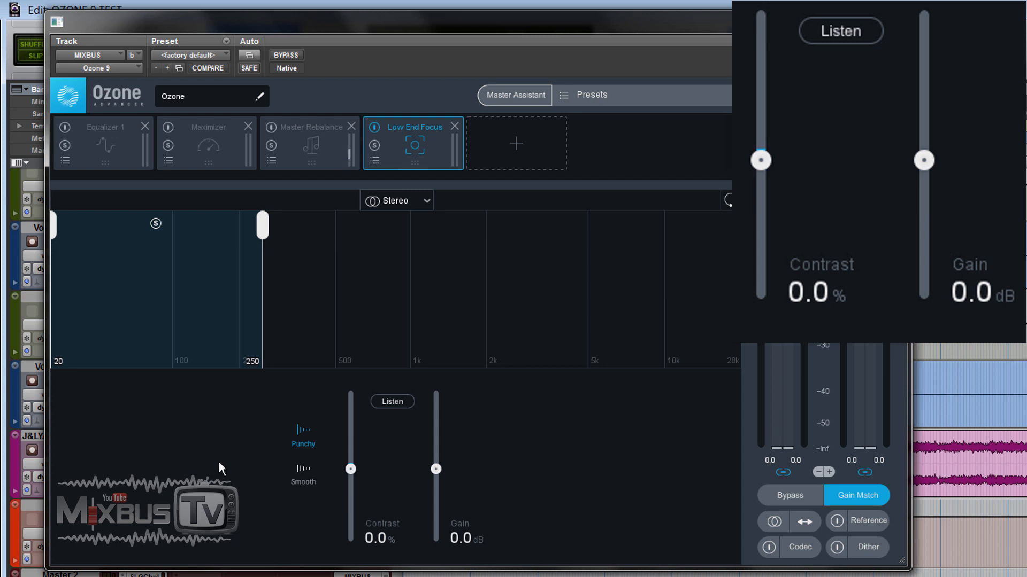
Step: Set Low End Focus to 19.2% Contrast and 0.8 dB Gain, and compare it with the bypassed signal
{"action": "left_click_drag", "start_coordinate": [351, 469], "coordinate": [350, 455]}
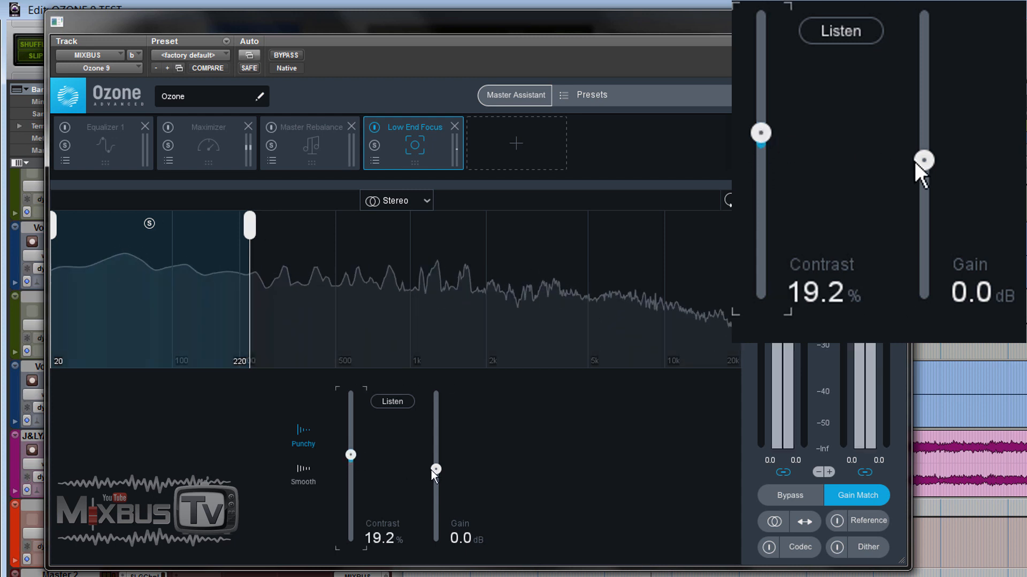
{"action": "left_click_drag", "start_coordinate": [432, 469], "coordinate": [436, 461]}
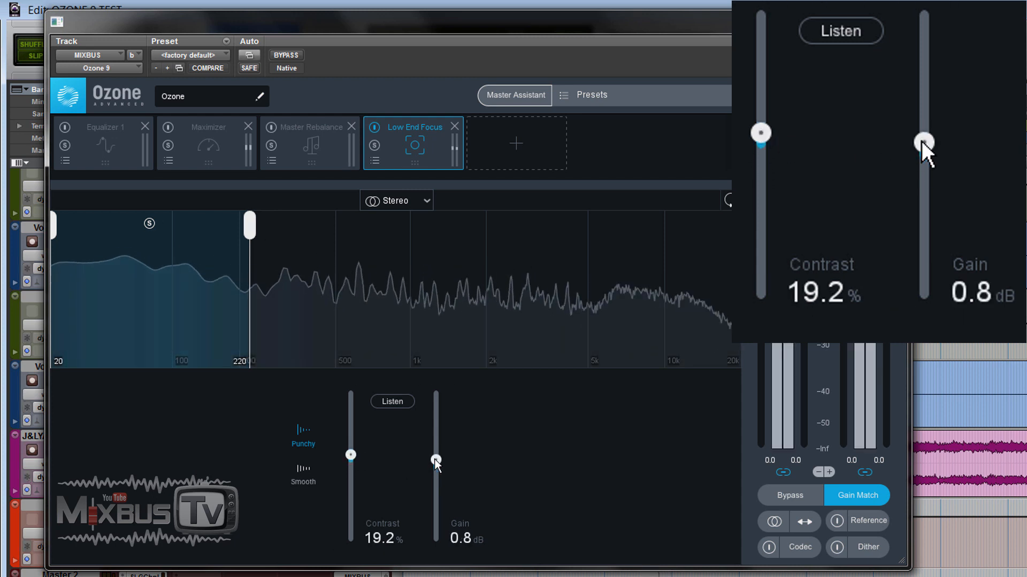
{"action": "left_click", "coordinate": [282, 55]}
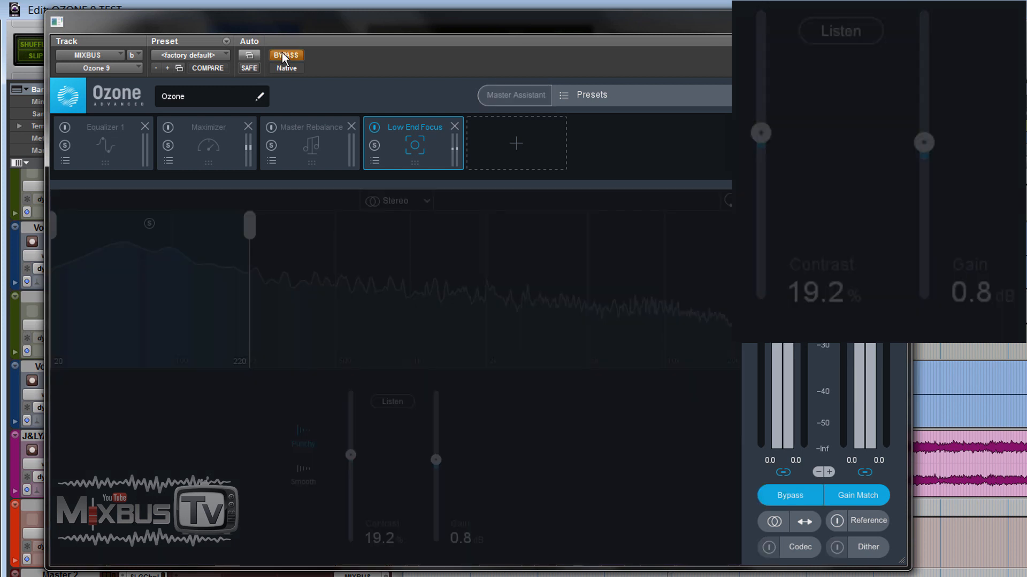
{"action": "left_click", "coordinate": [283, 56]}
Step: Raise the Low End Focus Contrast to 32.7% and compare it with the bypassed signal
{"action": "mouse_move", "coordinate": [345, 435]}
{"action": "left_mouse_down"}
{"action": "mouse_move", "coordinate": [354, 432]}
{"action": "mouse_move", "coordinate": [354, 370]}
{"action": "mouse_move", "coordinate": [348, 447]}
{"action": "left_mouse_up"}
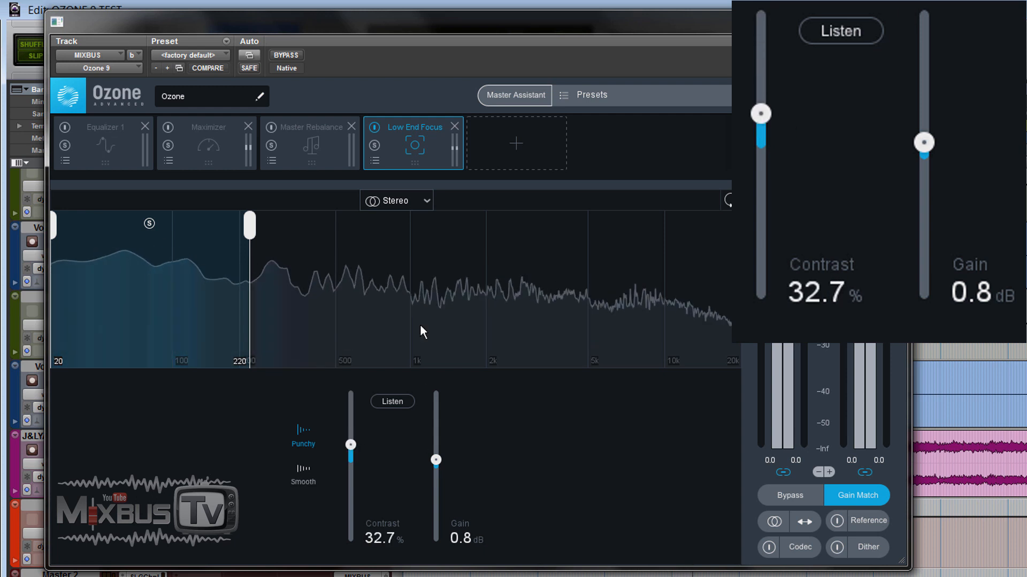
{"action": "left_click", "coordinate": [295, 56]}
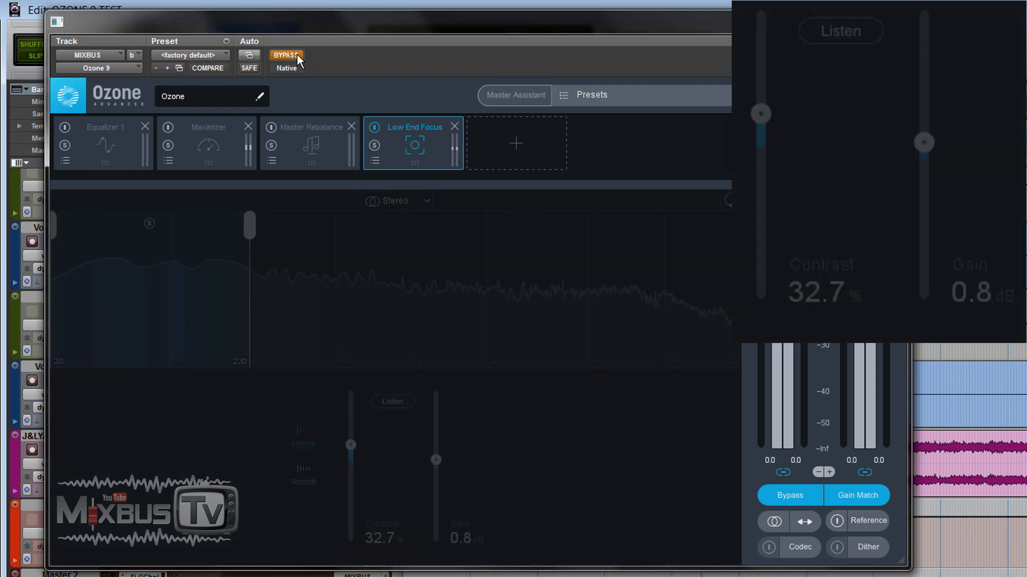
{"action": "left_click", "coordinate": [297, 55]}
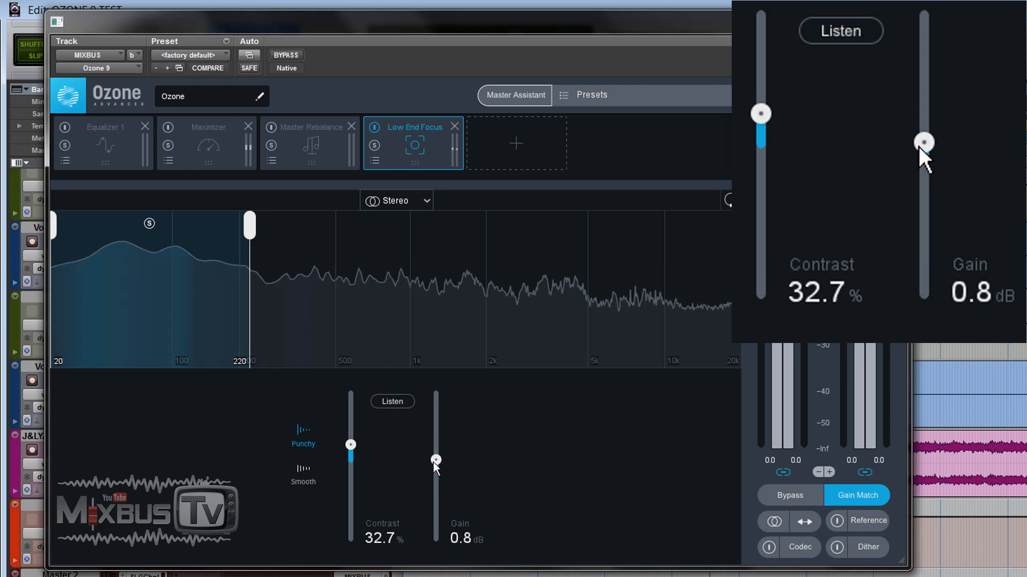
Step: Raise the Low End Focus Gain to 1.5 dB and compare it with the bypassed signal
{"action": "left_click_drag", "start_coordinate": [439, 458], "coordinate": [439, 450]}
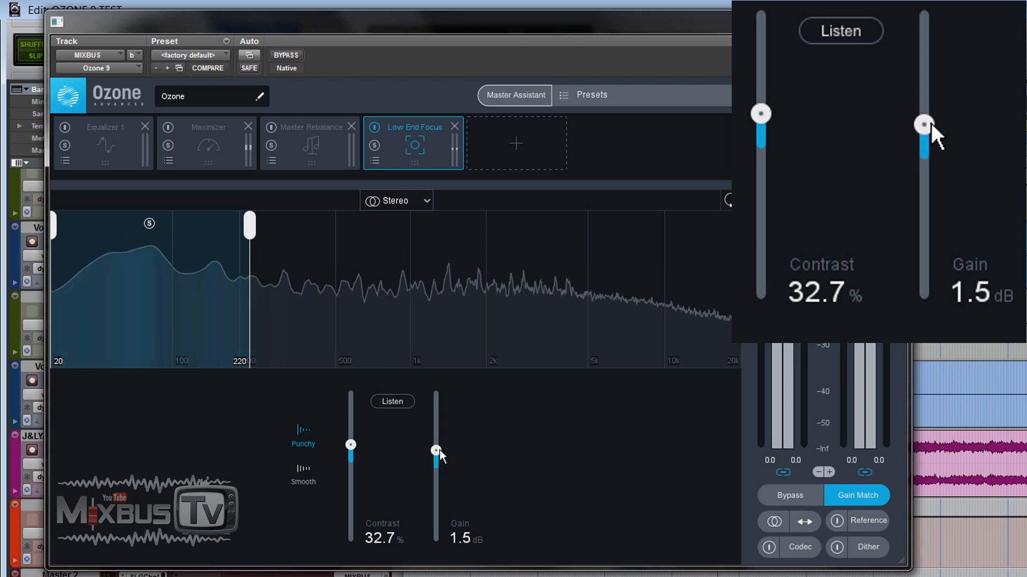
{"action": "left_click", "coordinate": [289, 56]}
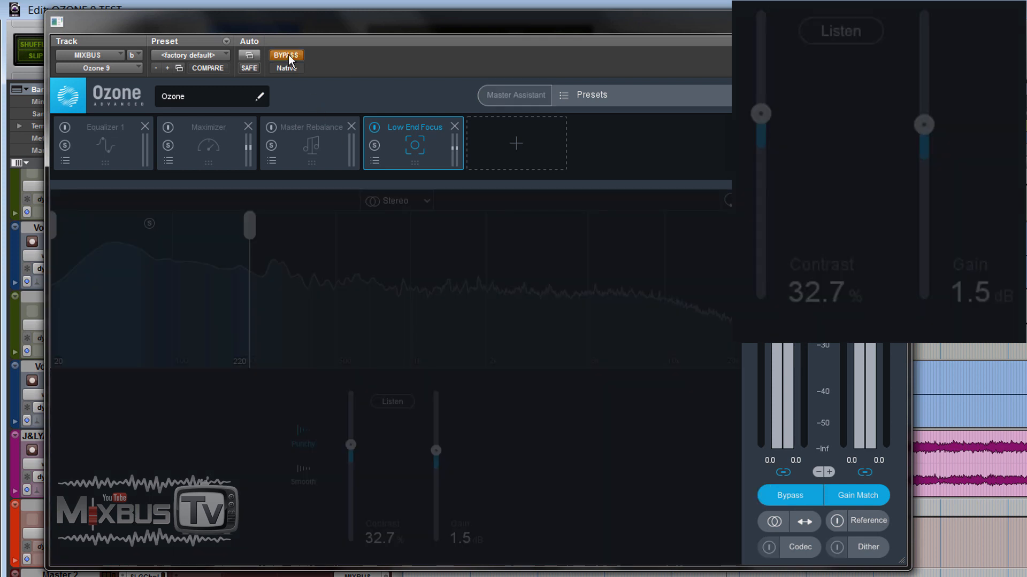
{"action": "left_click", "coordinate": [287, 55]}
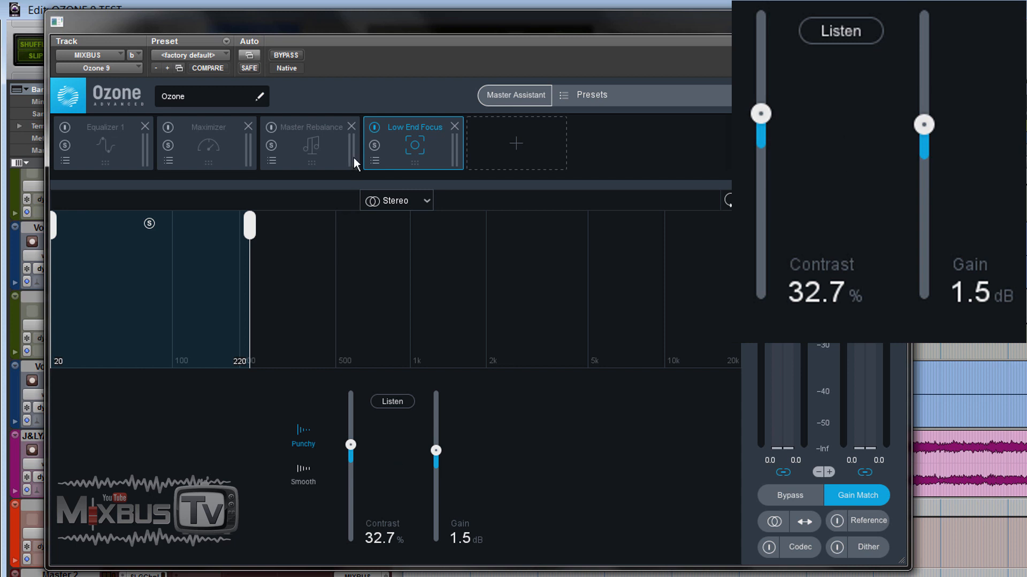
Step: Enable the Master Rebalance module again and raise its Drums gain to 5.0 dB
{"action": "left_click", "coordinate": [328, 152]}
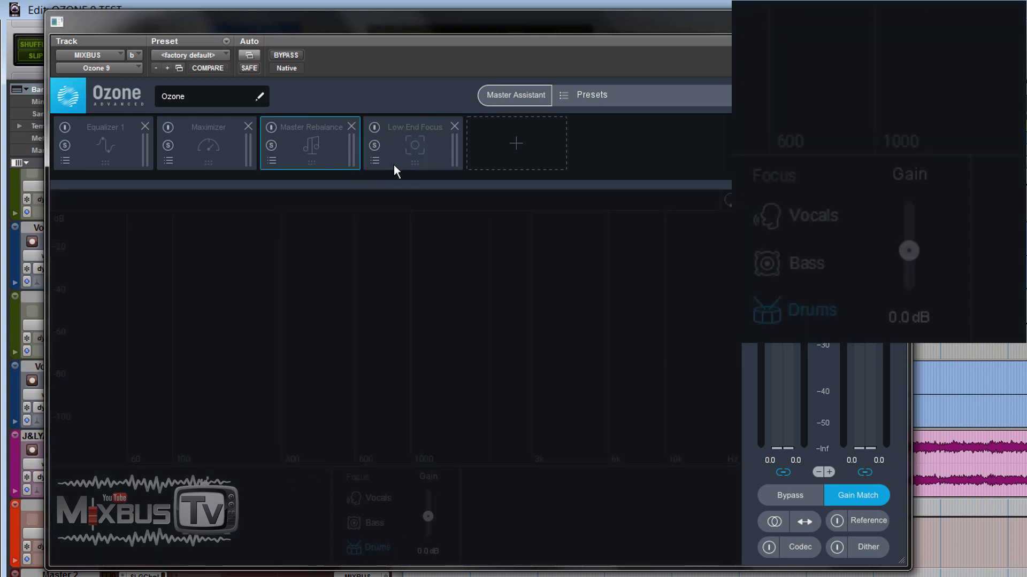
{"action": "left_click", "coordinate": [270, 127]}
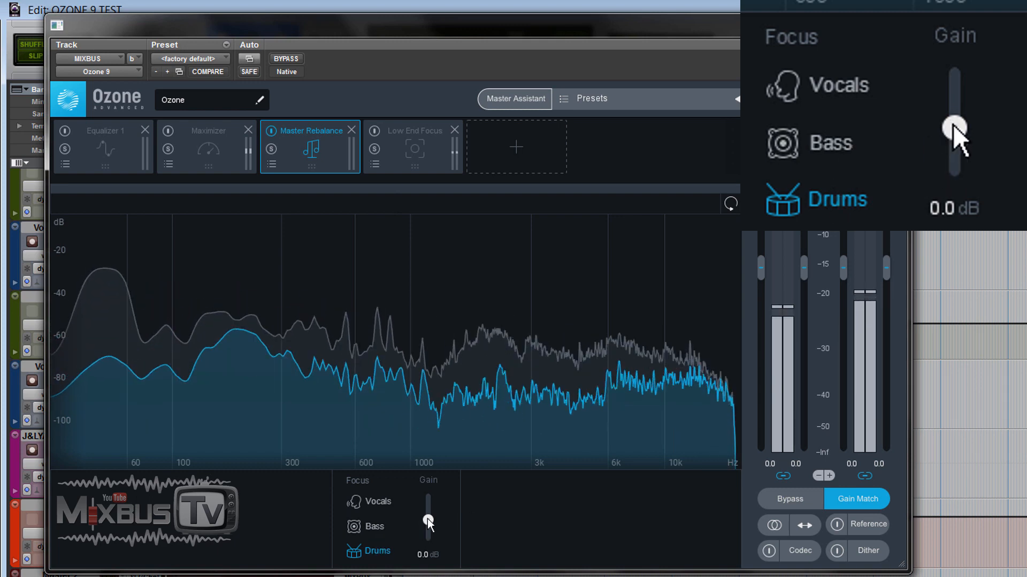
{"action": "left_click_drag", "start_coordinate": [427, 519], "coordinate": [430, 505]}
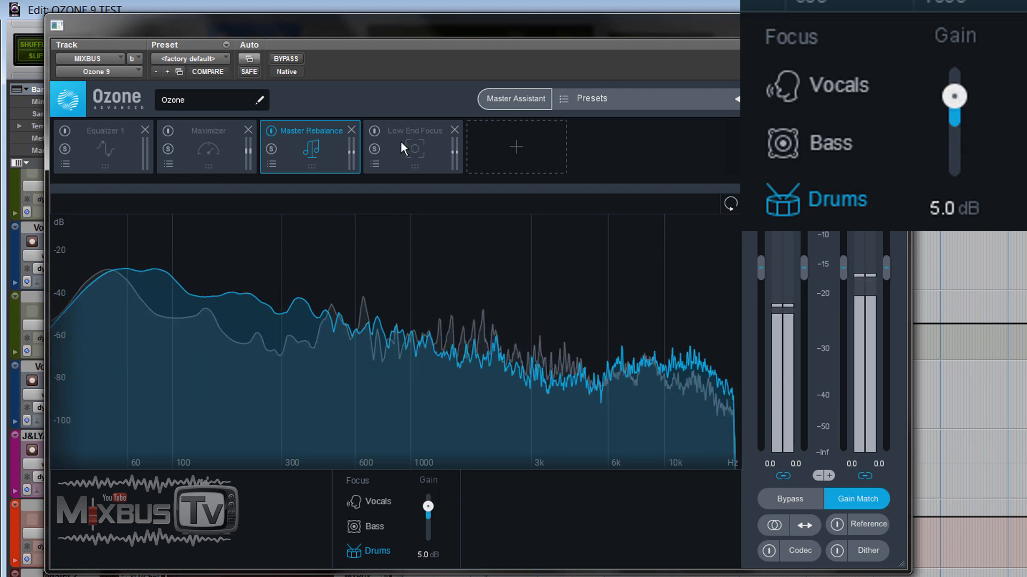
Step: Enable the Low End Focus module and reset its Gain to 0.0 dB and its Contrast to 0.0%
{"action": "left_click", "coordinate": [382, 131]}
{"action": "left_click", "coordinate": [374, 131]}
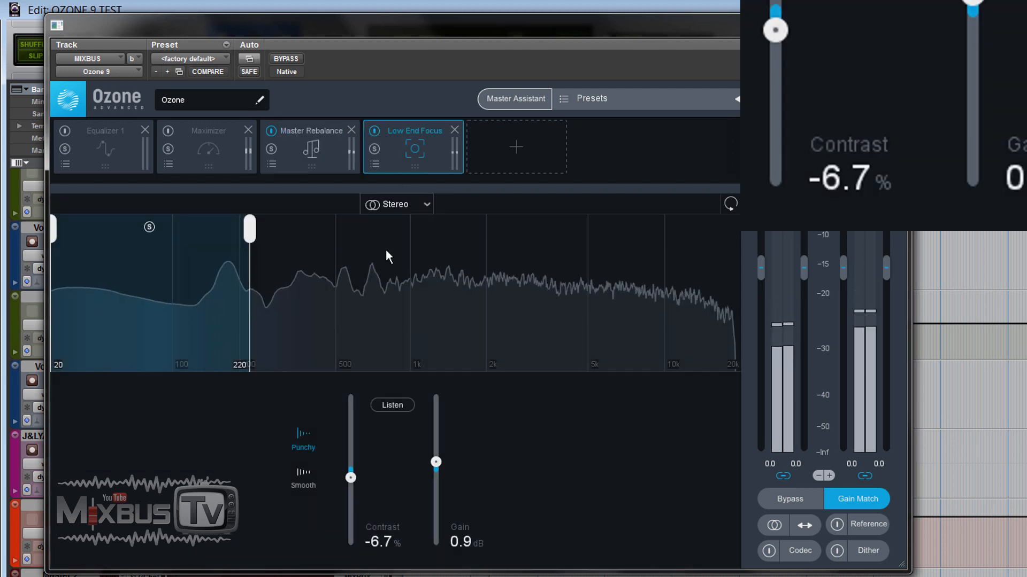
{"action": "double_click", "coordinate": [434, 464]}
{"action": "double_click", "coordinate": [350, 477]}
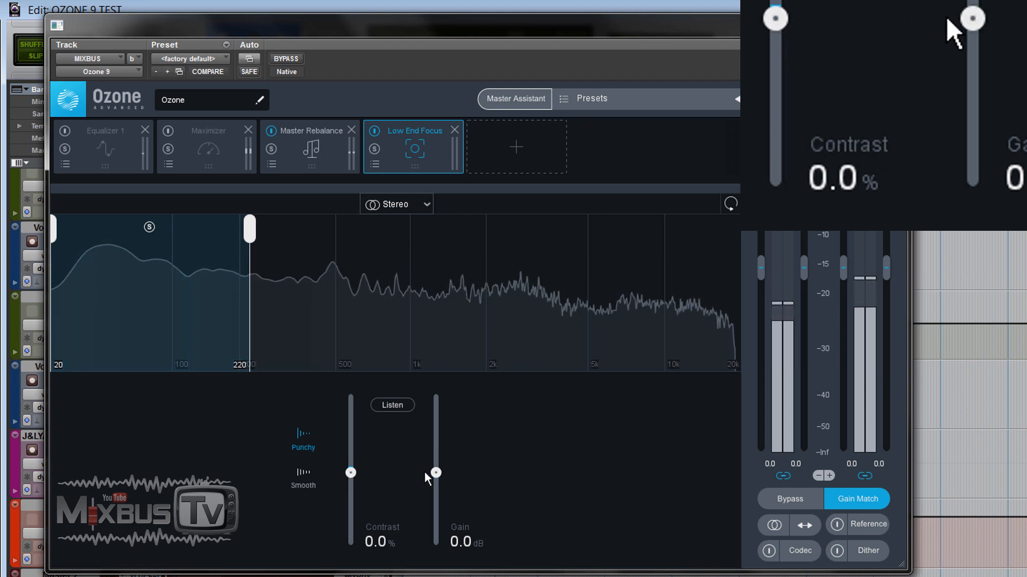
Step: Lower the Low End Focus Gain to -3.0 dB and set the upper limit of its frequency range to 158 Hz
{"action": "left_click_drag", "start_coordinate": [436, 473], "coordinate": [434, 509]}
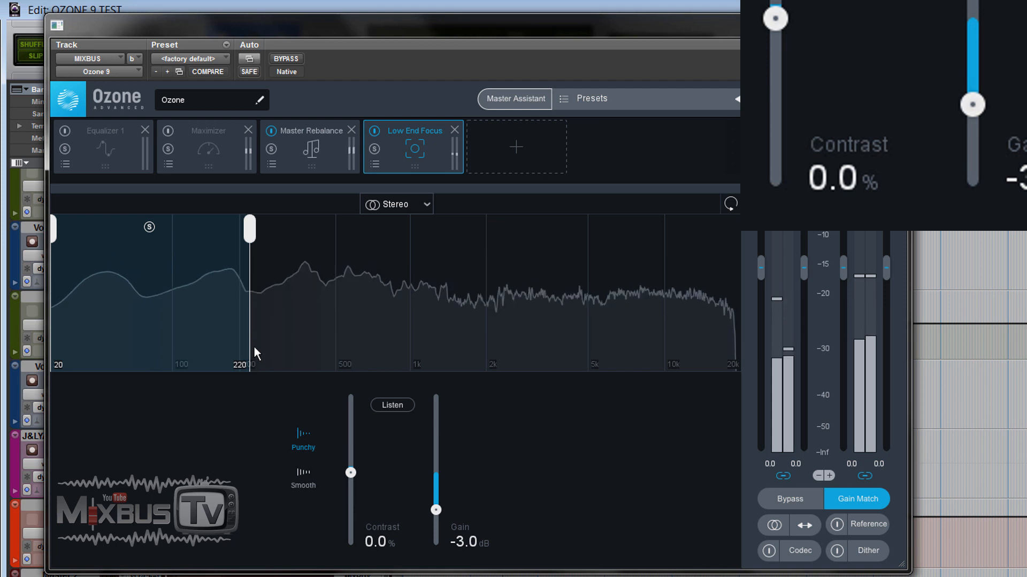
{"action": "left_click_drag", "start_coordinate": [249, 355], "coordinate": [216, 396]}
Step: Lower the Low End Focus Contrast to -23.1% and compare the processing with the bypassed signal
{"action": "left_click_drag", "start_coordinate": [349, 481], "coordinate": [349, 491]}
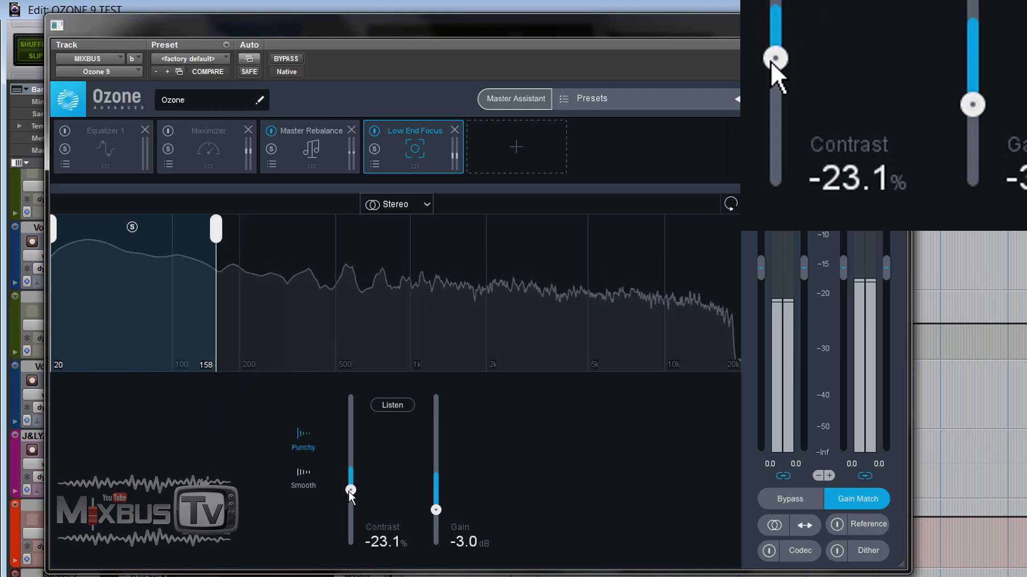
{"action": "left_click", "coordinate": [294, 58]}
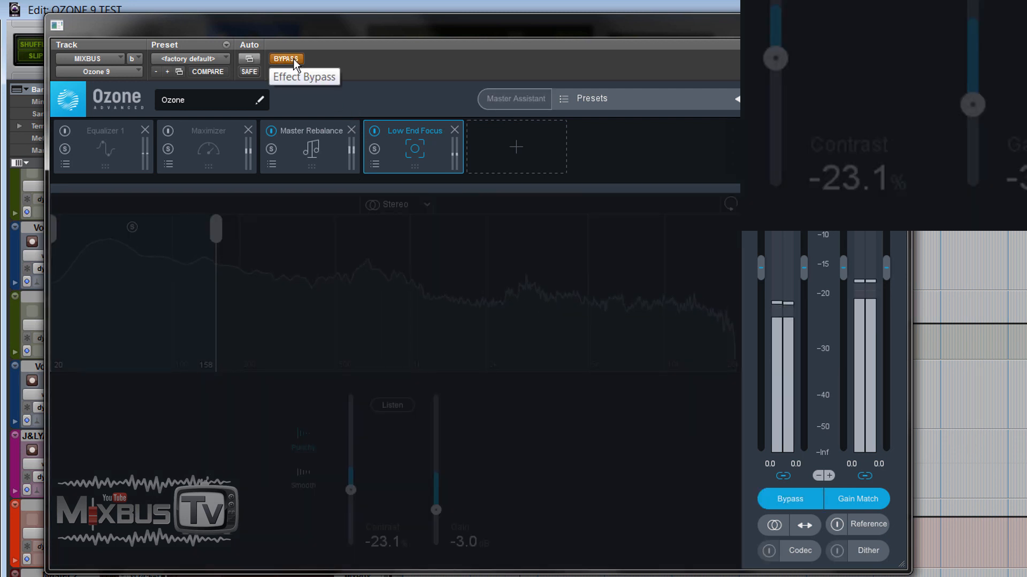
{"action": "left_click", "coordinate": [294, 59]}
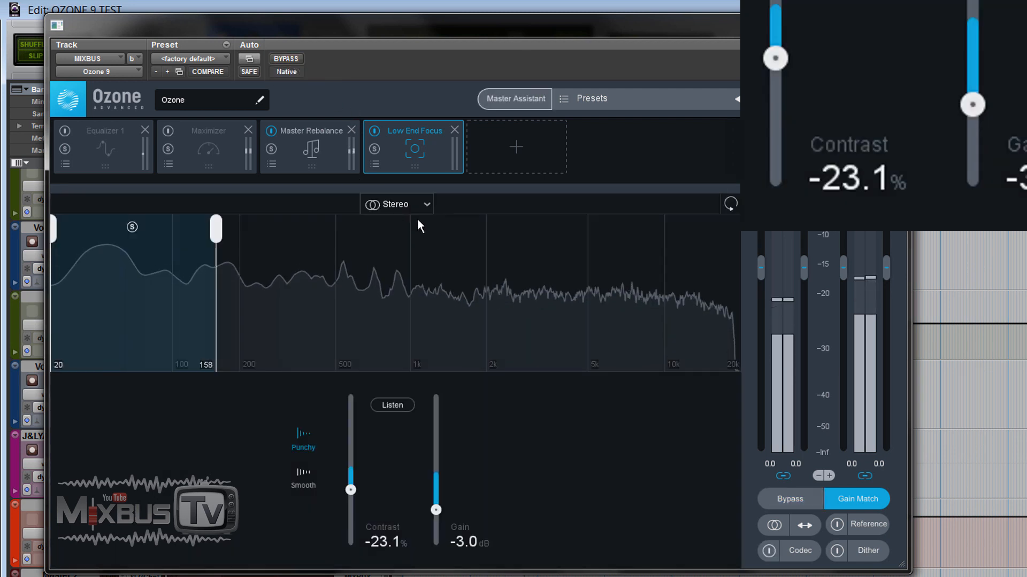
Step: Set the Low End Focus Contrast to -7.7% and its Gain to -1.2 dB
{"action": "left_click_drag", "start_coordinate": [439, 509], "coordinate": [440, 499]}
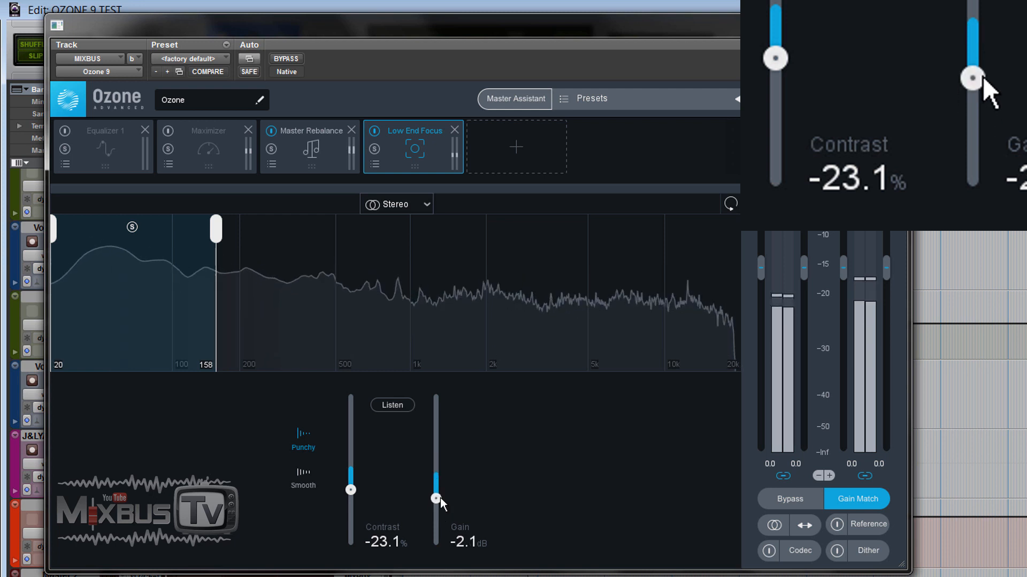
{"action": "left_click_drag", "start_coordinate": [351, 490], "coordinate": [350, 478]}
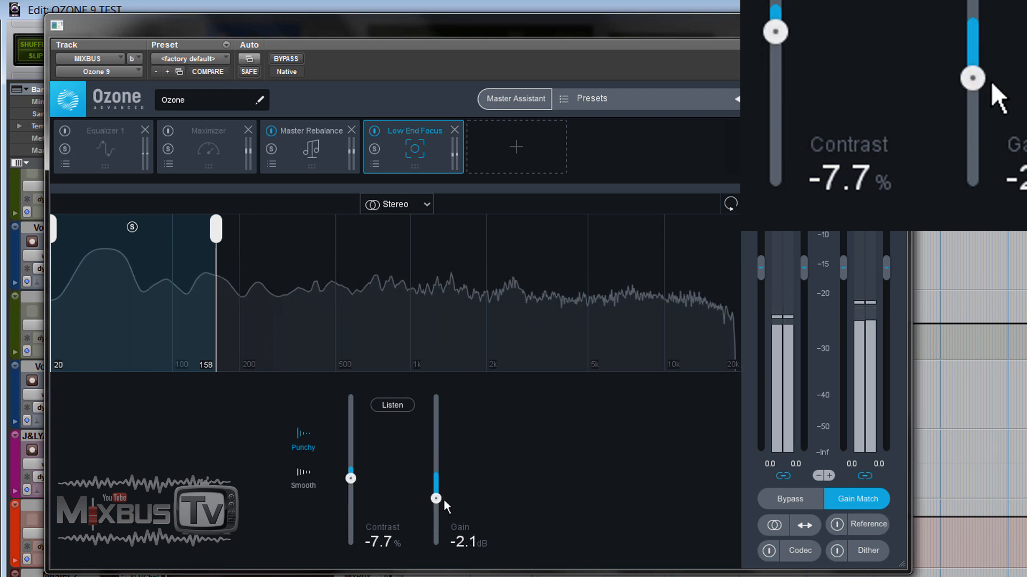
{"action": "left_click_drag", "start_coordinate": [437, 499], "coordinate": [436, 488]}
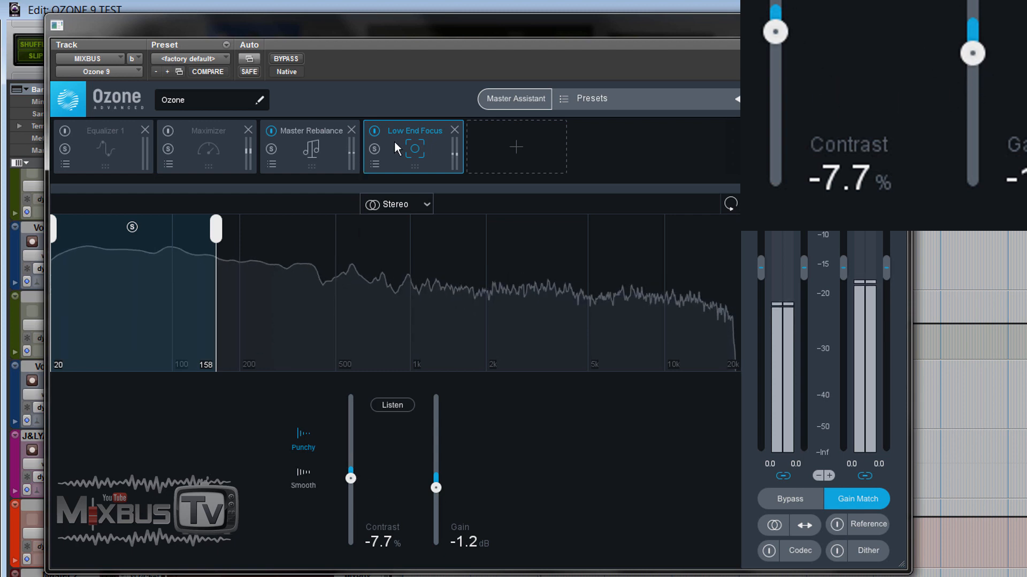
Step: Raise the Master Rebalance Drums gain to 5.5 dB and compare the processing with the bypassed signal during playback
{"action": "left_click", "coordinate": [336, 160]}
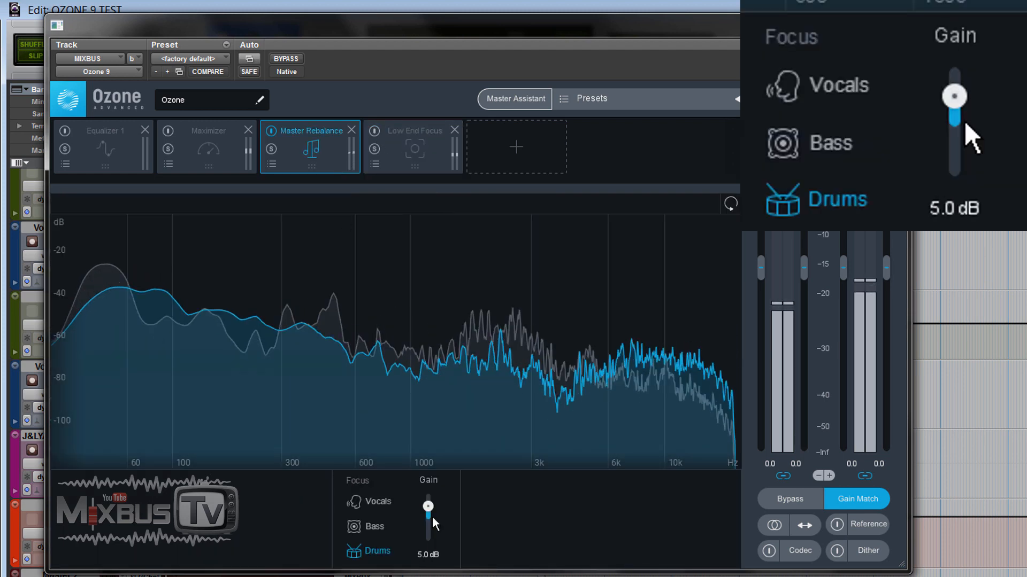
{"action": "key", "text": "space"}
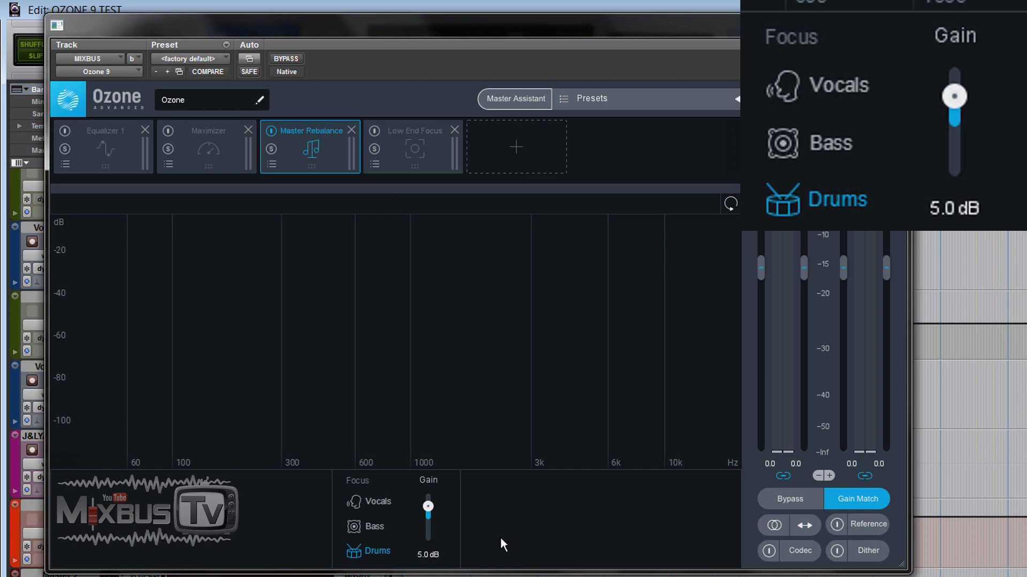
{"action": "key", "text": "space"}
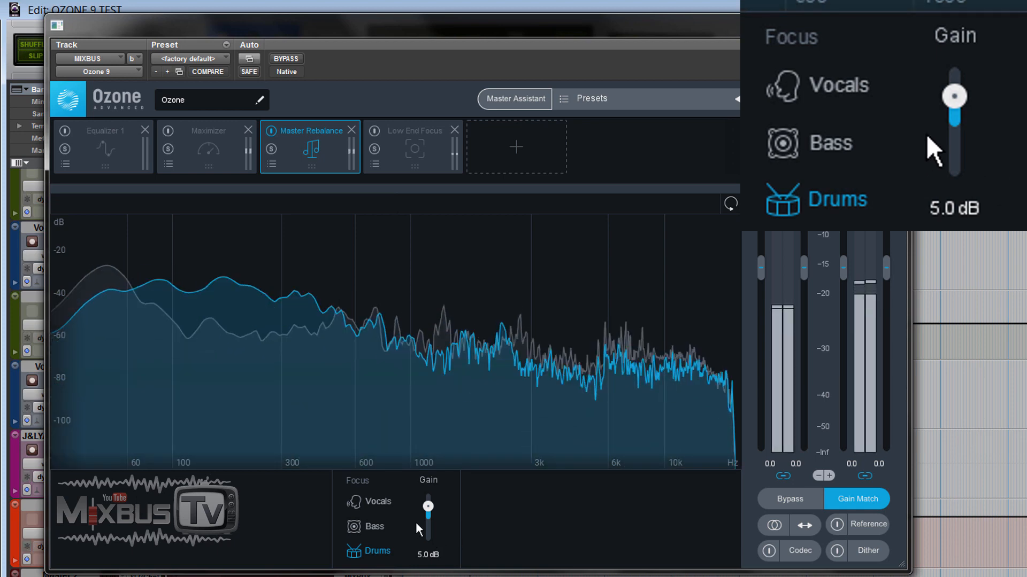
{"action": "mouse_move", "coordinate": [428, 508]}
{"action": "left_mouse_down"}
{"action": "mouse_move", "coordinate": [428, 499]}
{"action": "mouse_move", "coordinate": [427, 509]}
{"action": "left_mouse_up"}
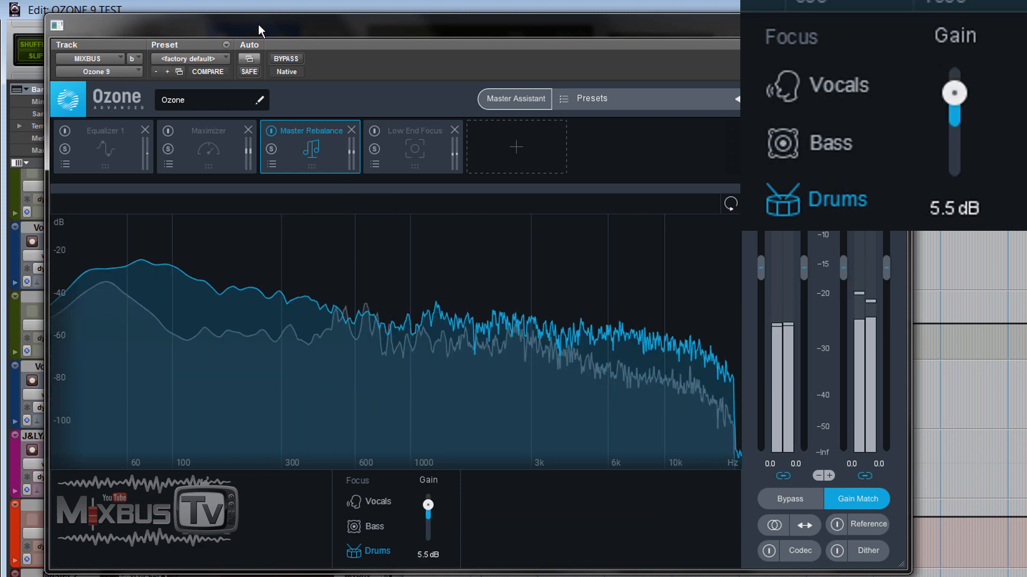
{"action": "left_click", "coordinate": [287, 60]}
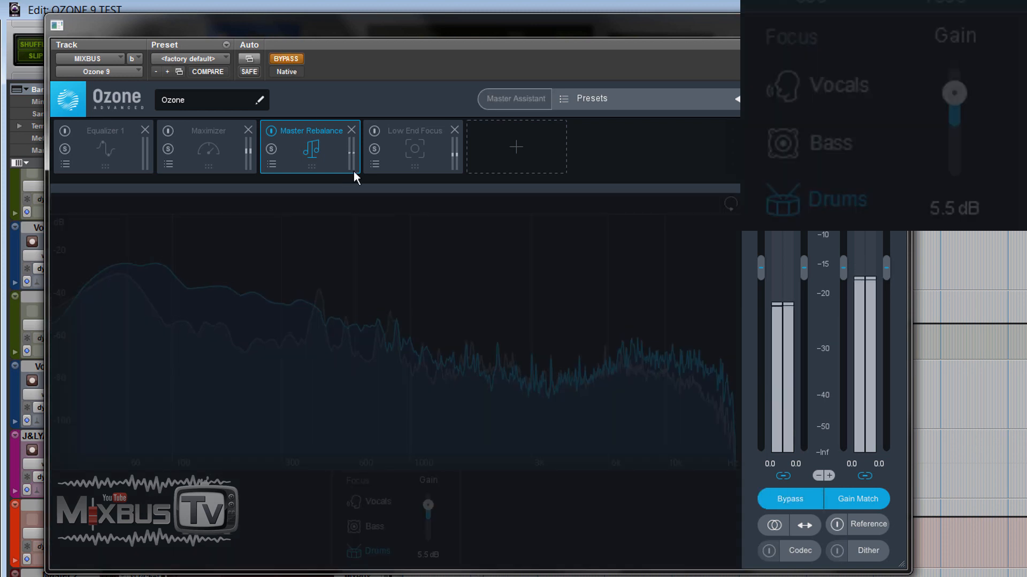
{"action": "left_click", "coordinate": [297, 59]}
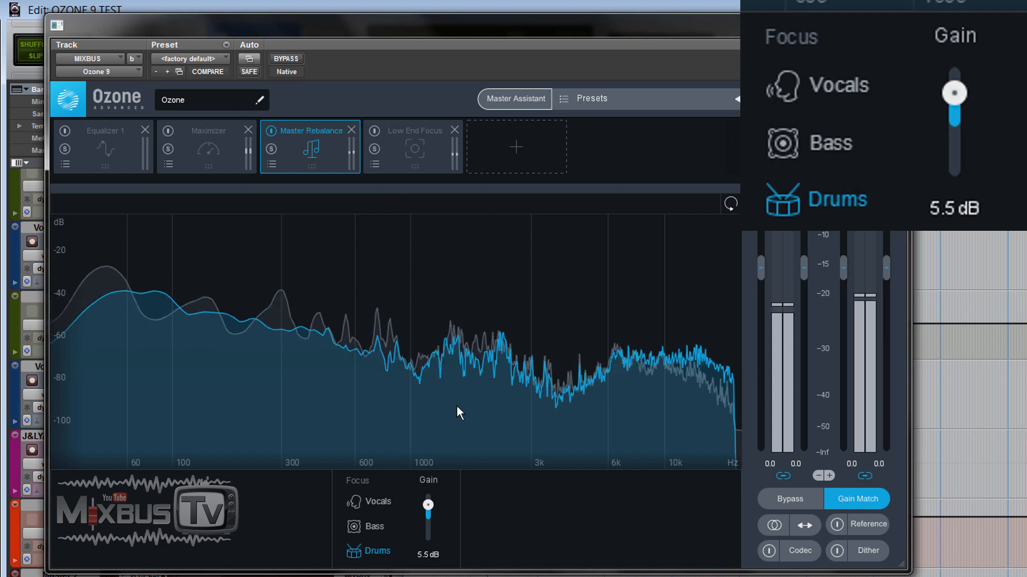
Step: Reset the Drums gain in Master Rebalance and disable both the Master Rebalance and Low End Focus modules
{"action": "double_click", "coordinate": [428, 505]}
{"action": "left_click", "coordinate": [384, 524]}
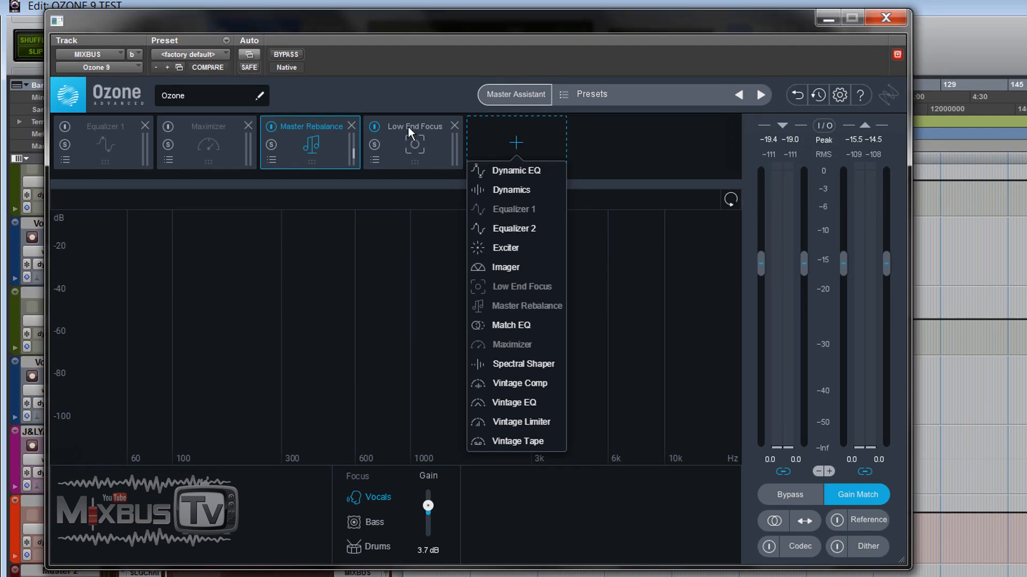
{"action": "left_click", "coordinate": [372, 129]}
{"action": "left_click", "coordinate": [271, 125]}
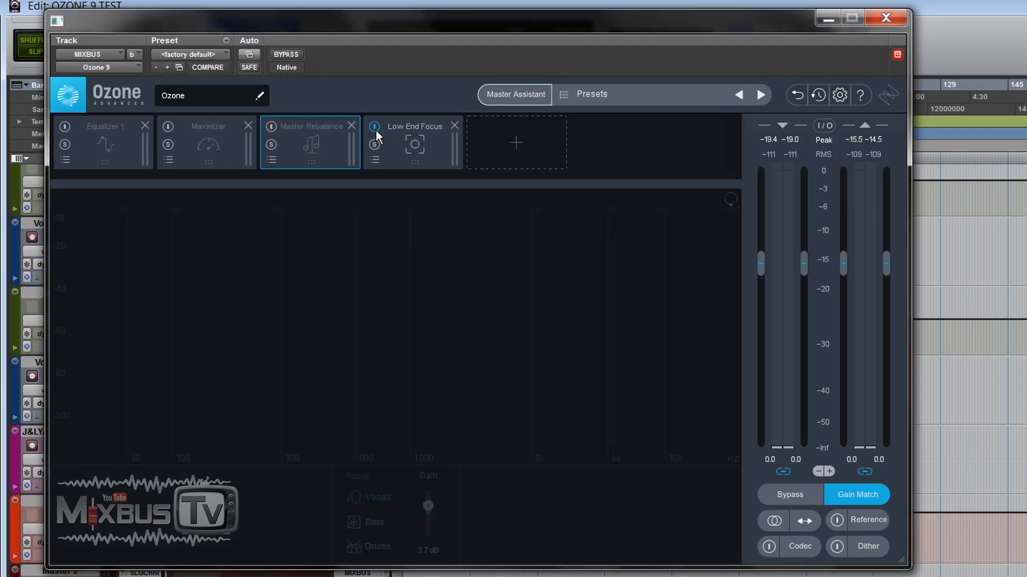
{"action": "left_click", "coordinate": [379, 126]}
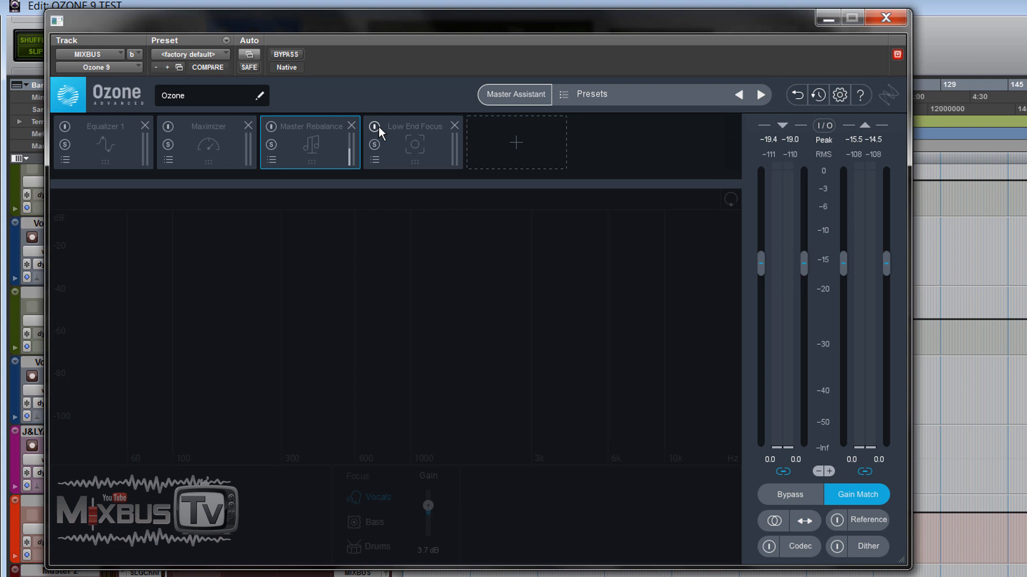
Step: Run Master Assistant with Modern modules, Manual loudness at Medium intensity and Streaming destination, play audio for analysis and accept the suggestion
{"action": "left_click", "coordinate": [515, 95]}
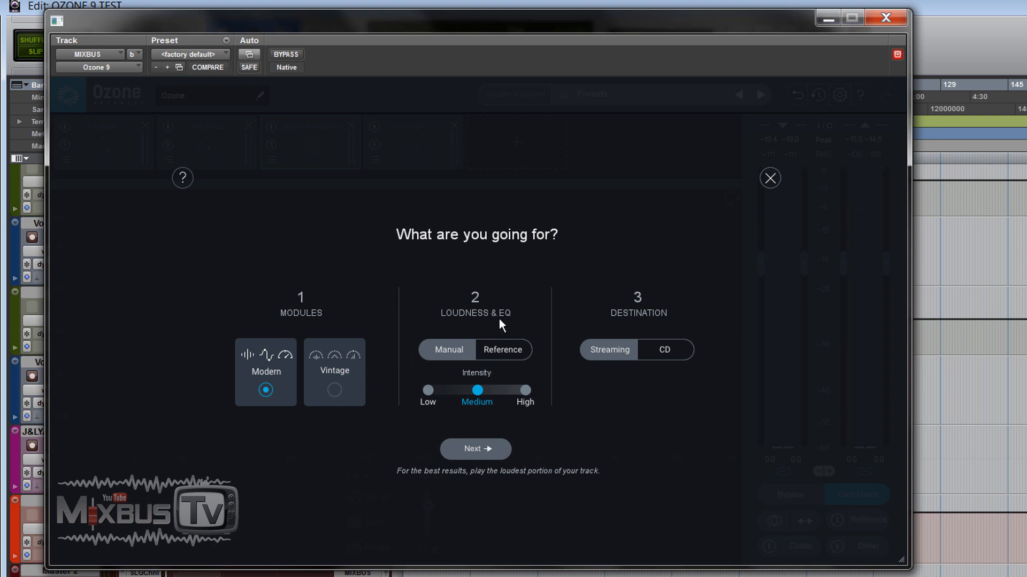
{"action": "left_click", "coordinate": [511, 345]}
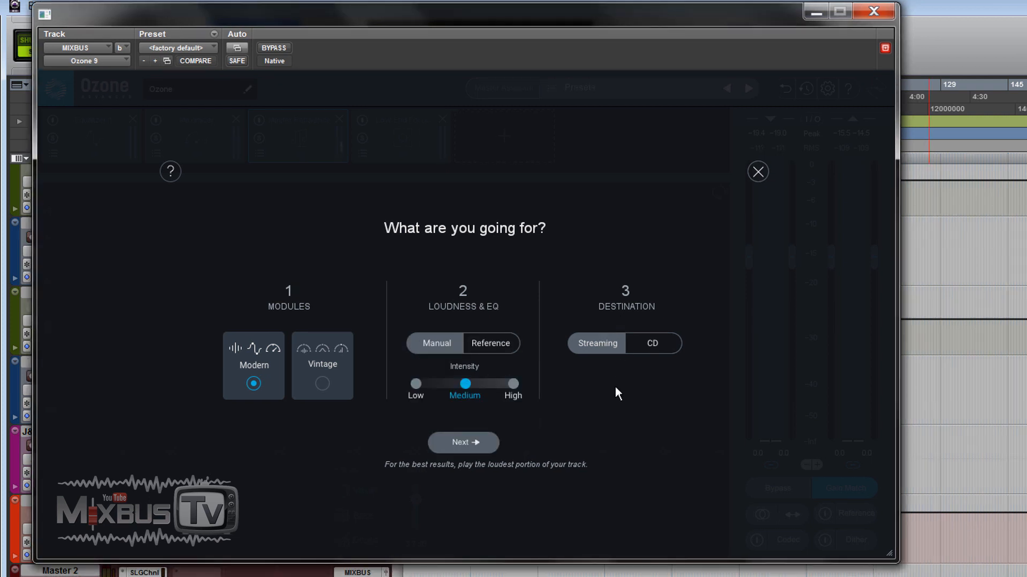
{"action": "left_click", "coordinate": [480, 447]}
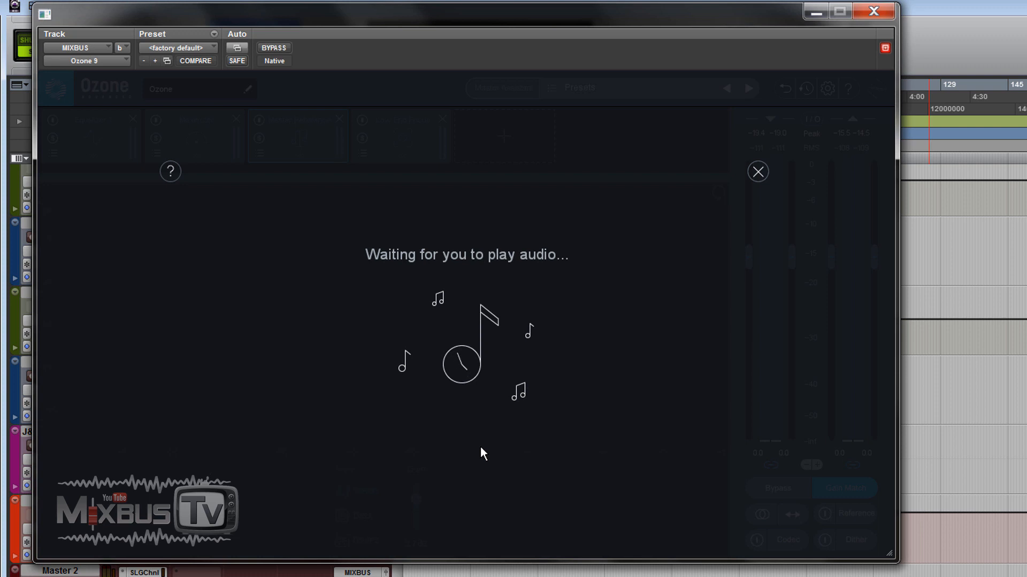
{"action": "key", "text": "space"}
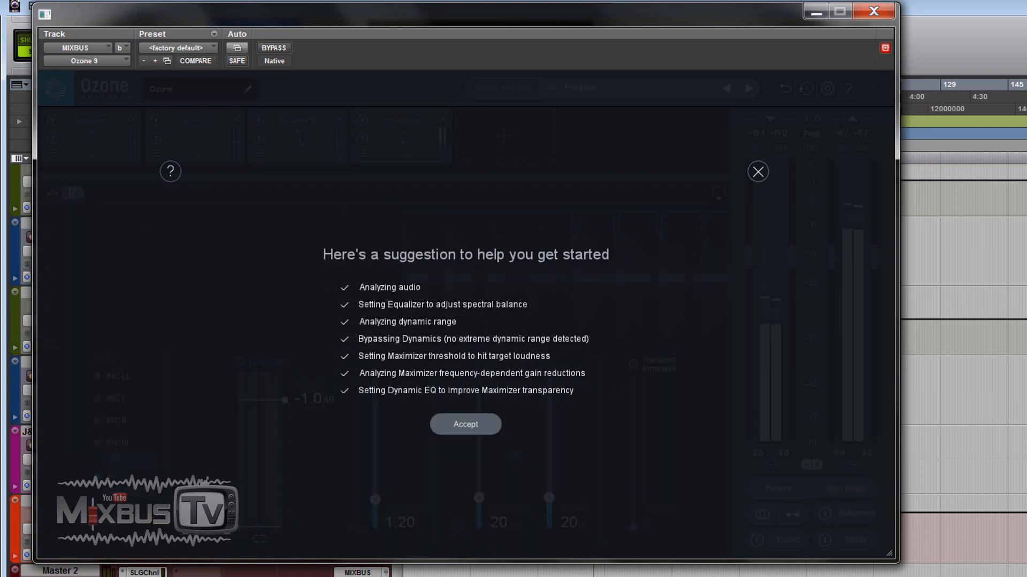
{"action": "left_click", "coordinate": [465, 425]}
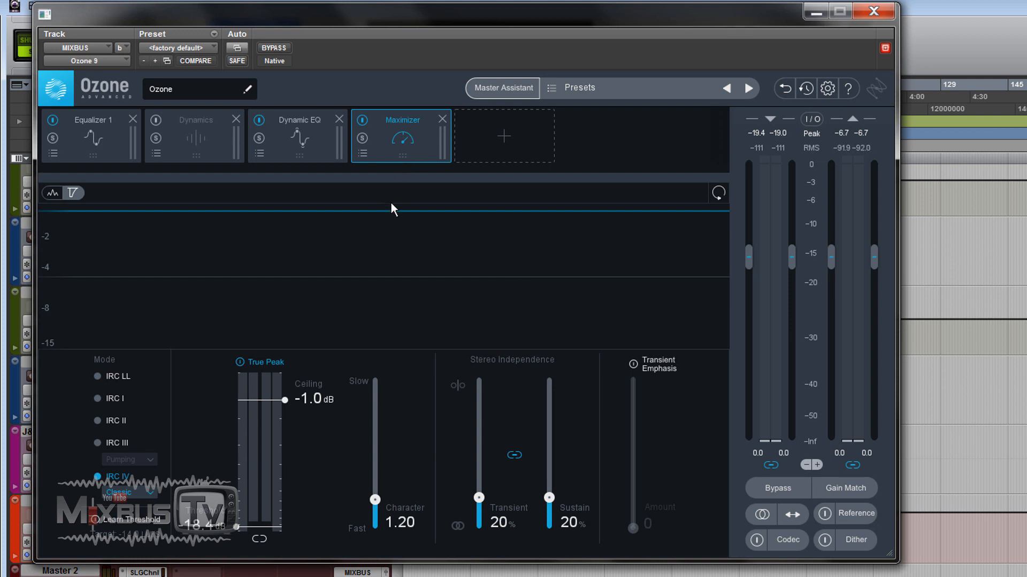
Step: Examine the Master Assistant settings in the Equalizer, Dynamics, Dynamic EQ and Maximizer modules, including Equalizer band 2
{"action": "left_click", "coordinate": [289, 137]}
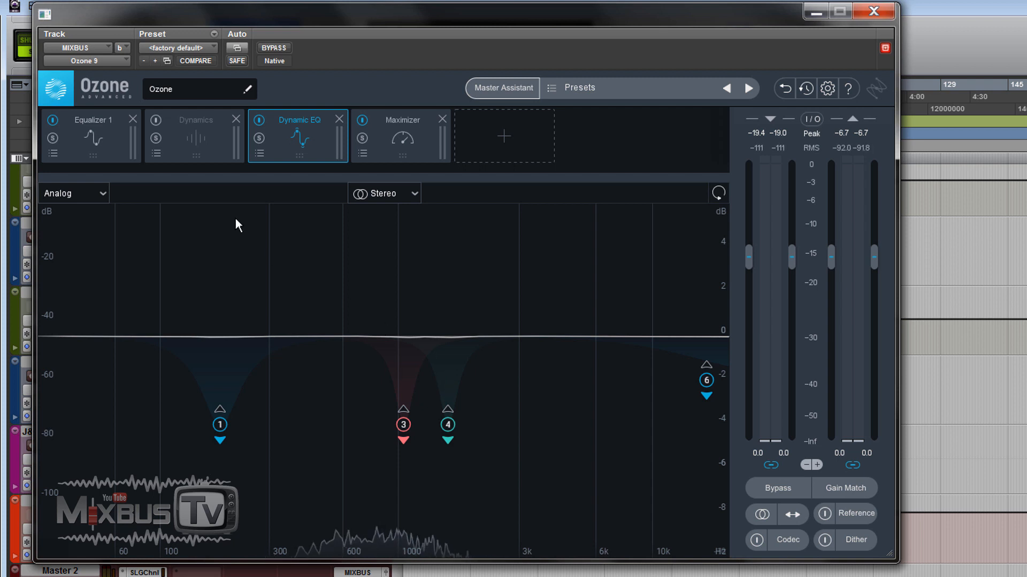
{"action": "left_click", "coordinate": [123, 143]}
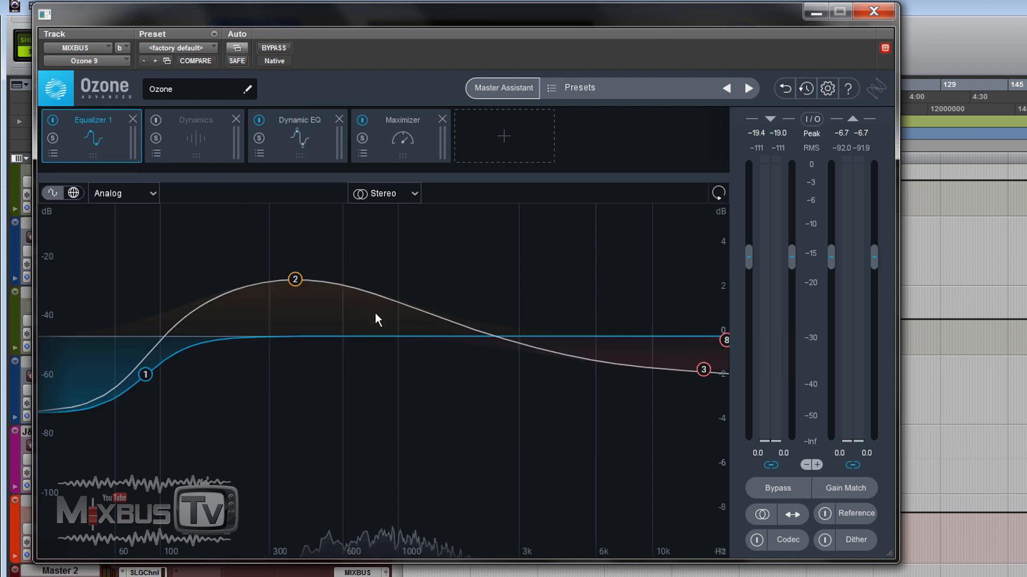
{"action": "left_click", "coordinate": [300, 279]}
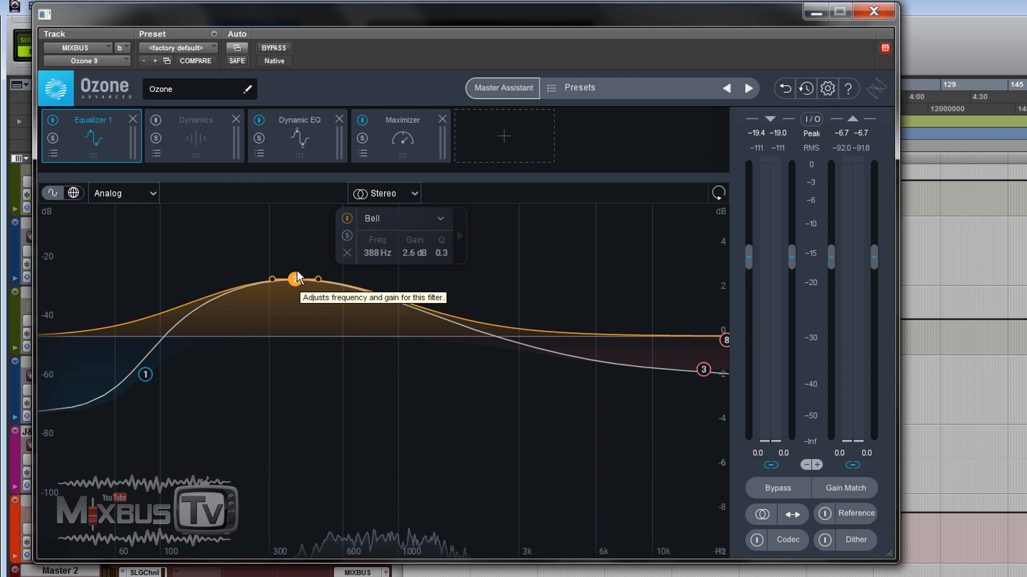
{"action": "left_click", "coordinate": [219, 153]}
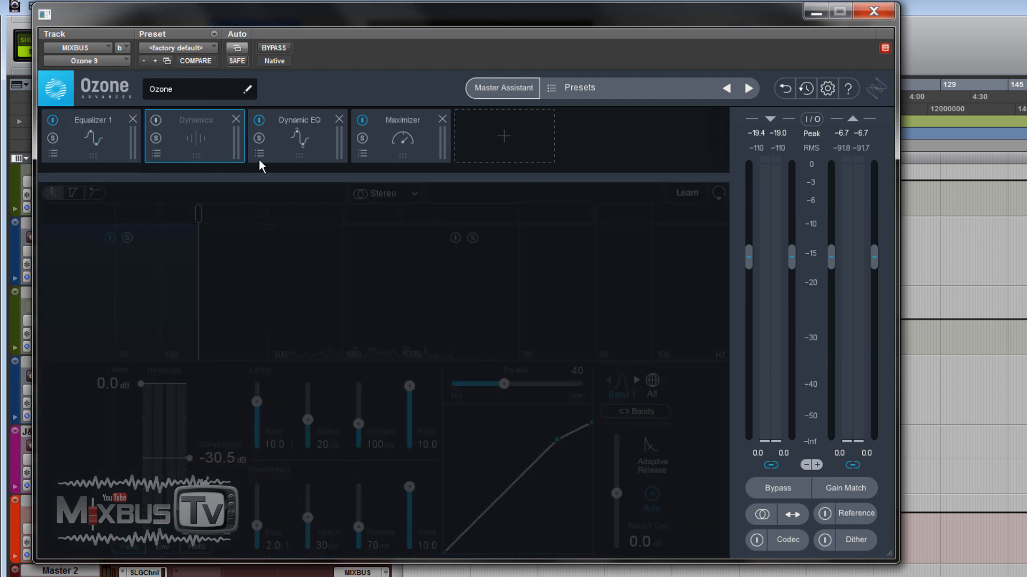
{"action": "left_click", "coordinate": [294, 154]}
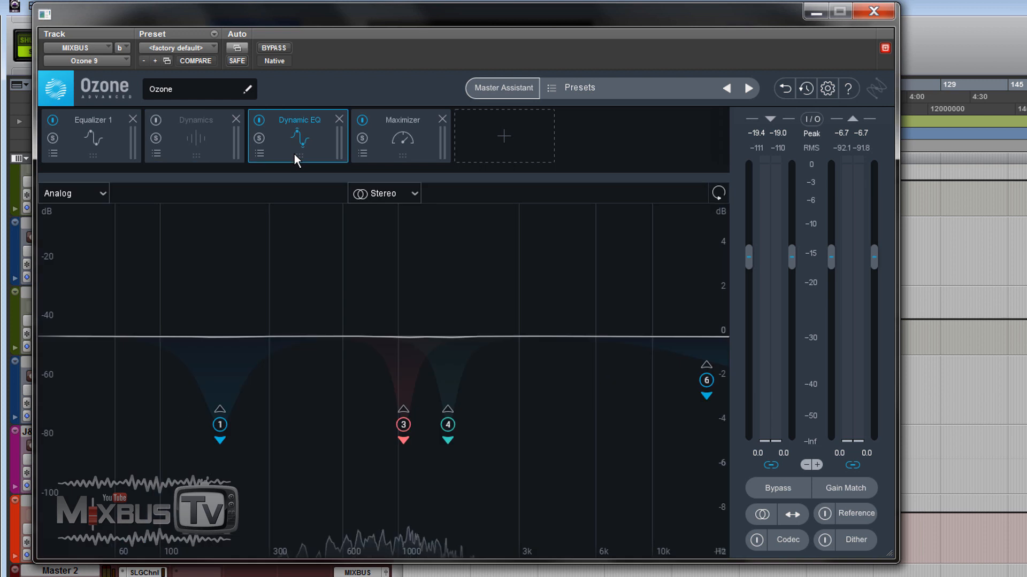
{"action": "left_click", "coordinate": [379, 154]}
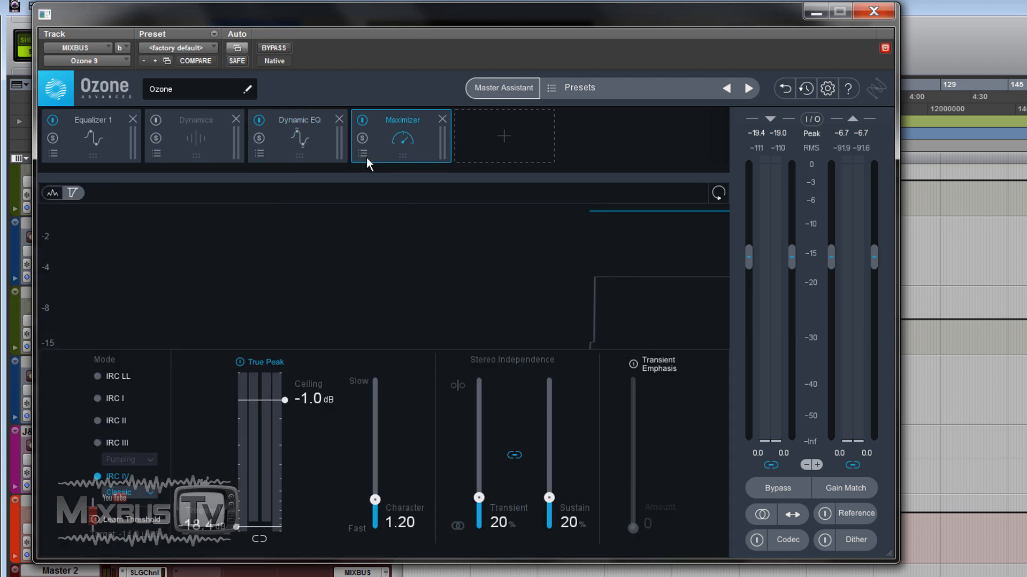
{"action": "left_click", "coordinate": [318, 153]}
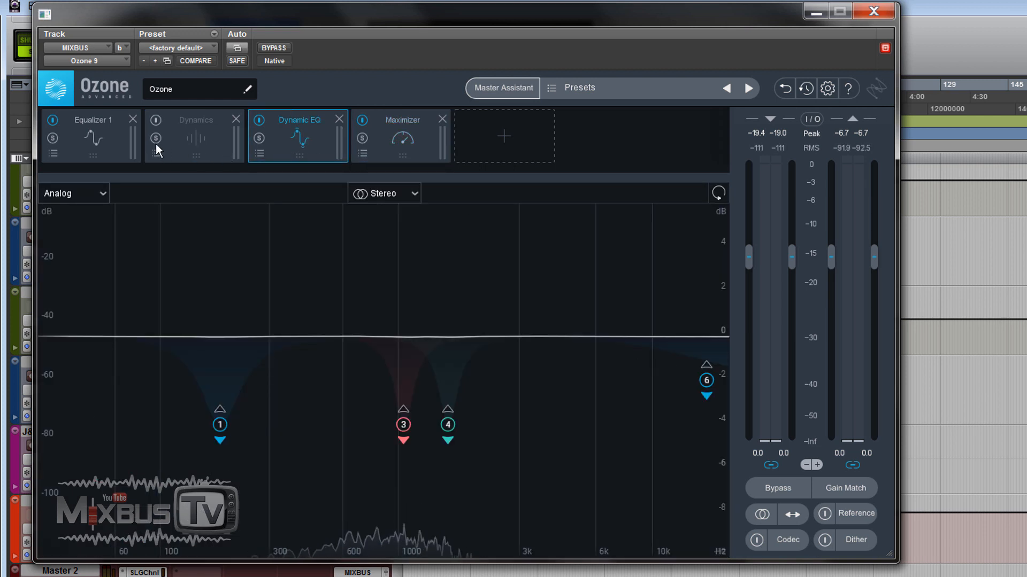
{"action": "left_click", "coordinate": [123, 144]}
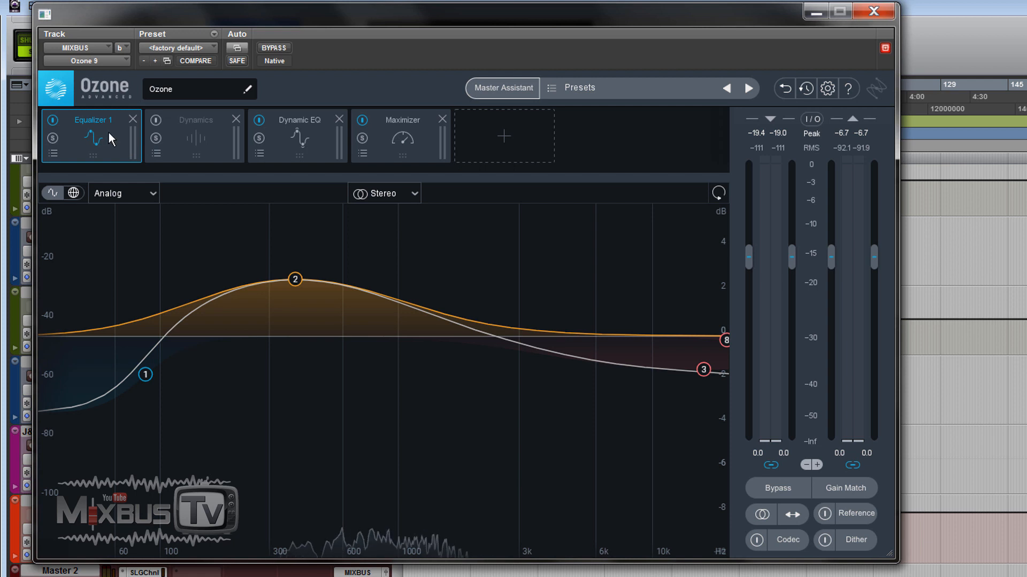
Step: Play the mix and compare it with Equalizer 1 switched on and off, leaving the module enabled and playback stopped
{"action": "key", "text": "space"}
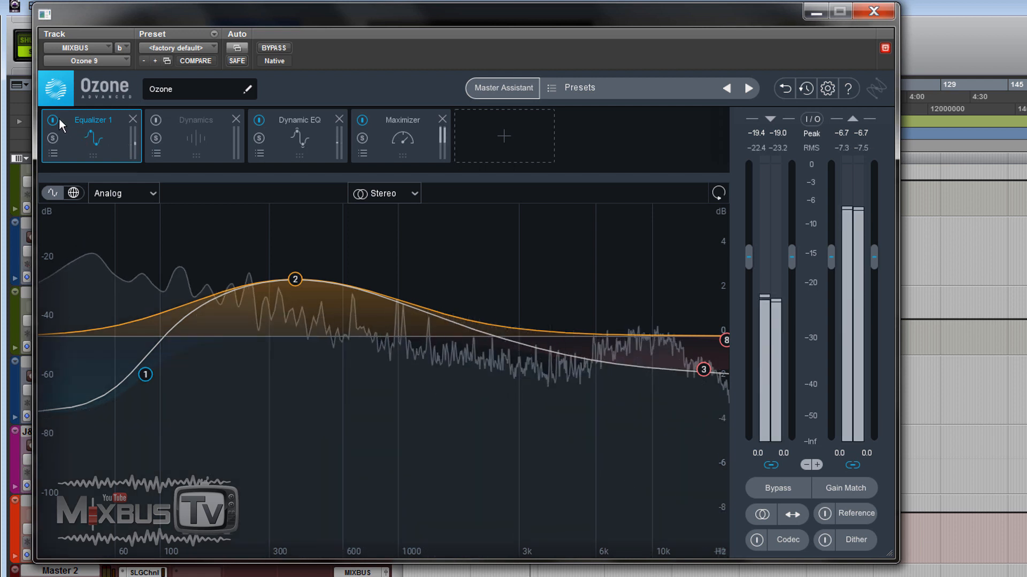
{"action": "left_click", "coordinate": [56, 119]}
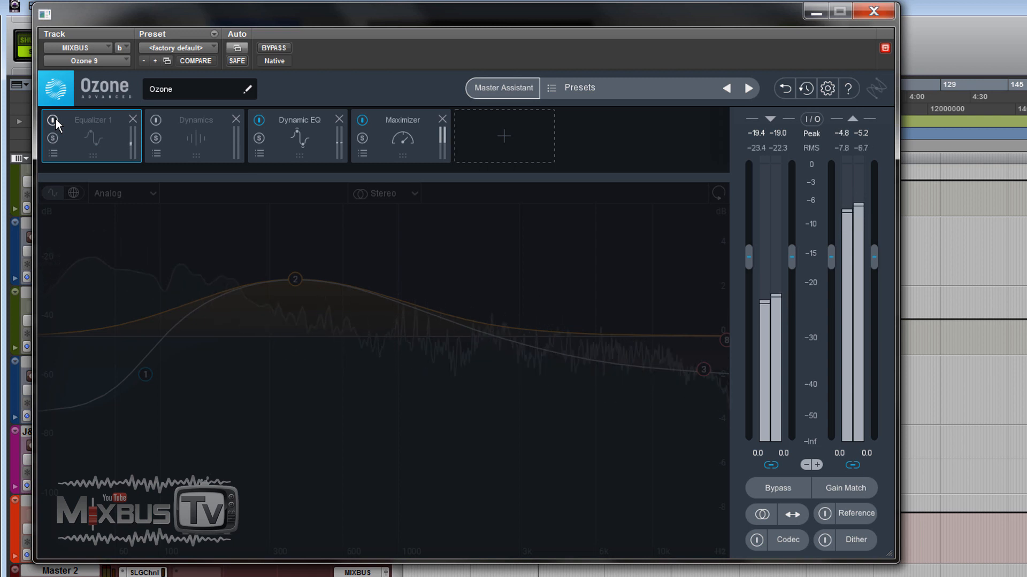
{"action": "left_click", "coordinate": [56, 119]}
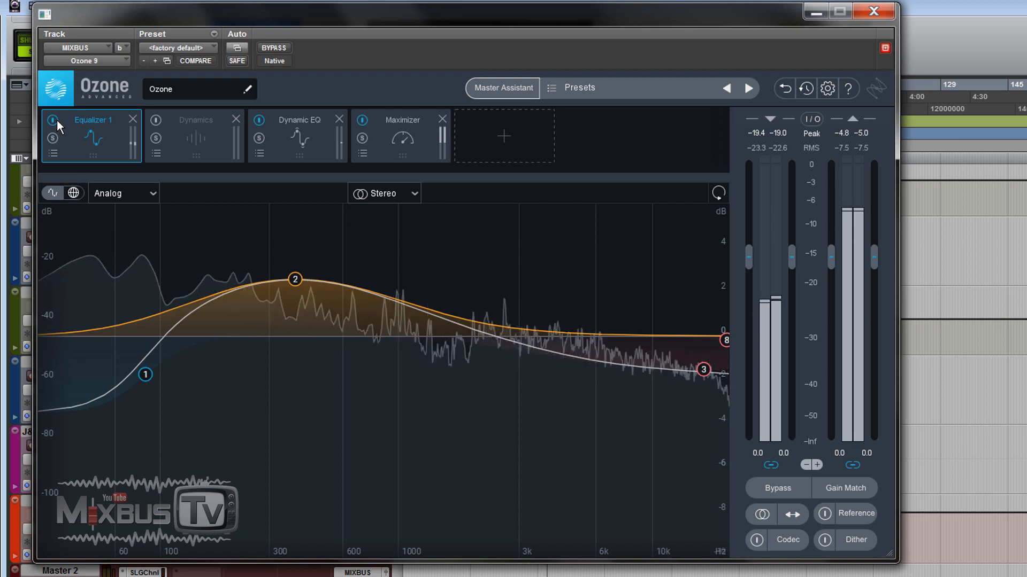
{"action": "left_click", "coordinate": [56, 120]}
{"action": "key", "text": "space"}
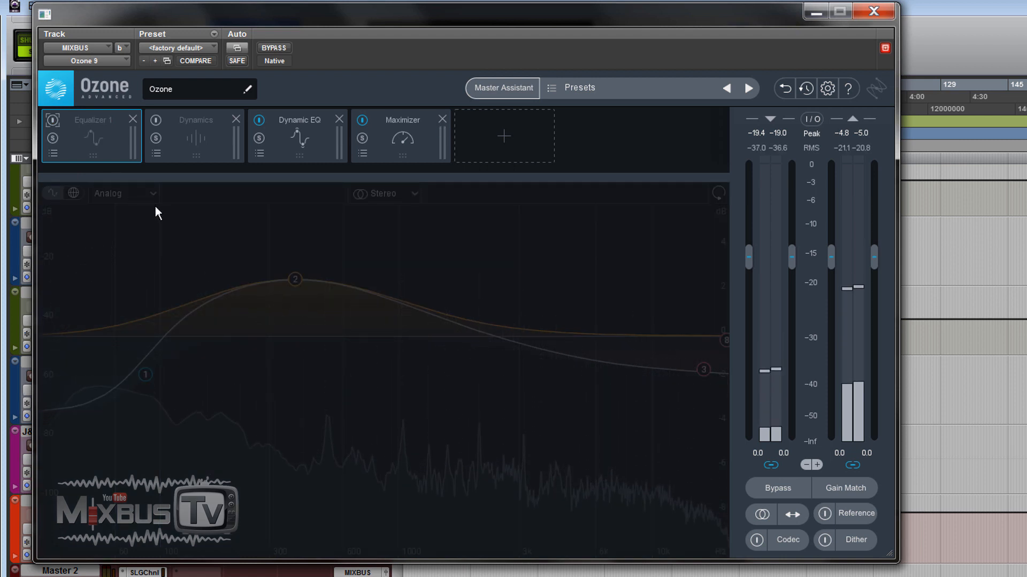
{"action": "left_click", "coordinate": [53, 120]}
Step: Play the mix through the Dynamic EQ and audition its band 1 at 187 Hz in solo
{"action": "left_click", "coordinate": [276, 154]}
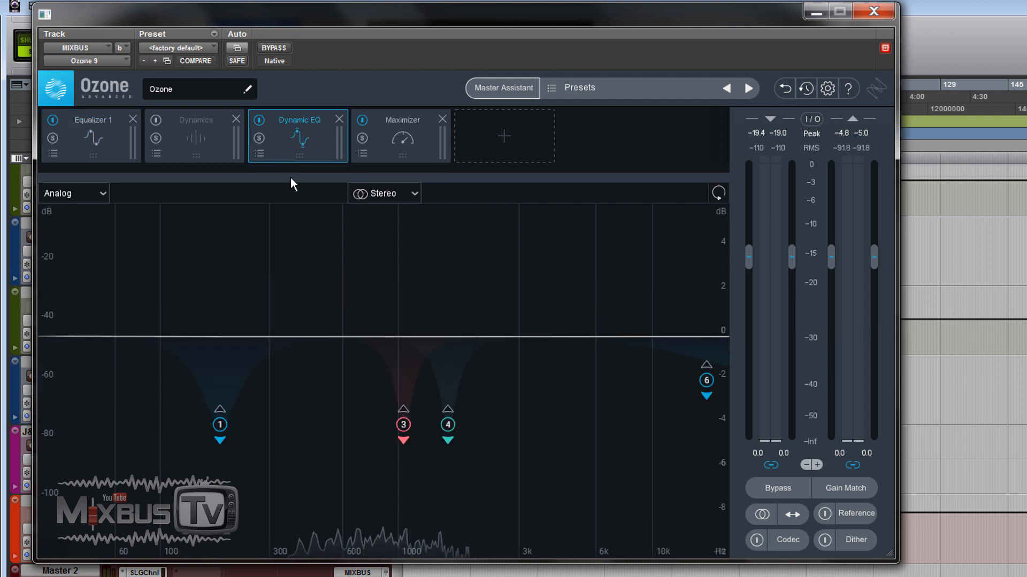
{"action": "key", "text": "space"}
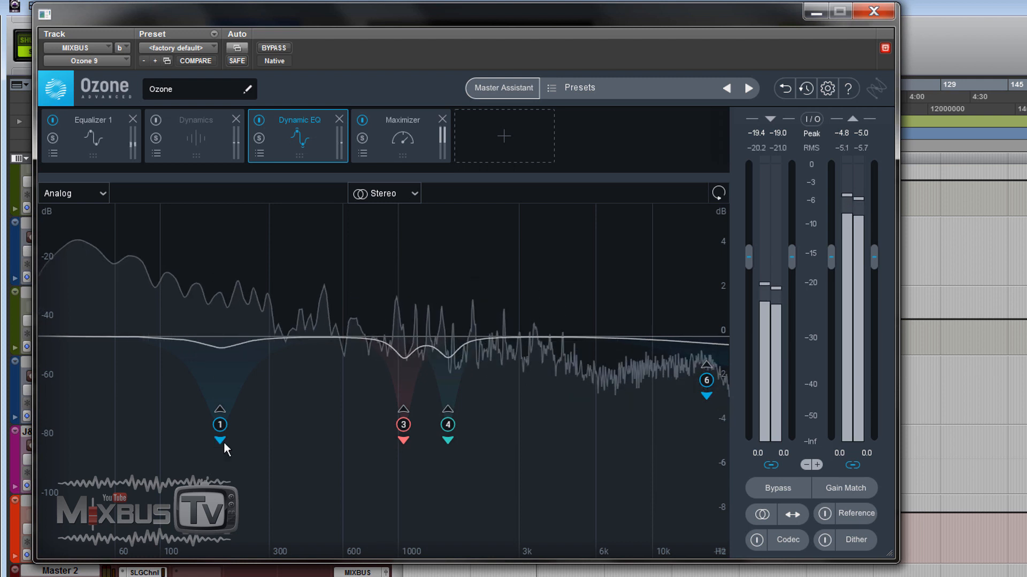
{"action": "left_click", "coordinate": [220, 427]}
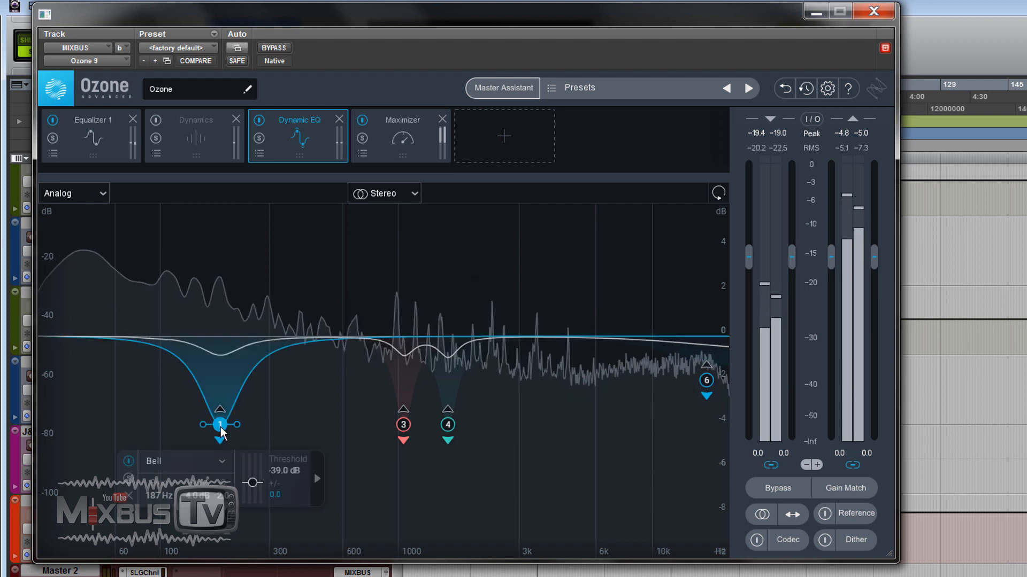
{"action": "left_click", "coordinate": [129, 480]}
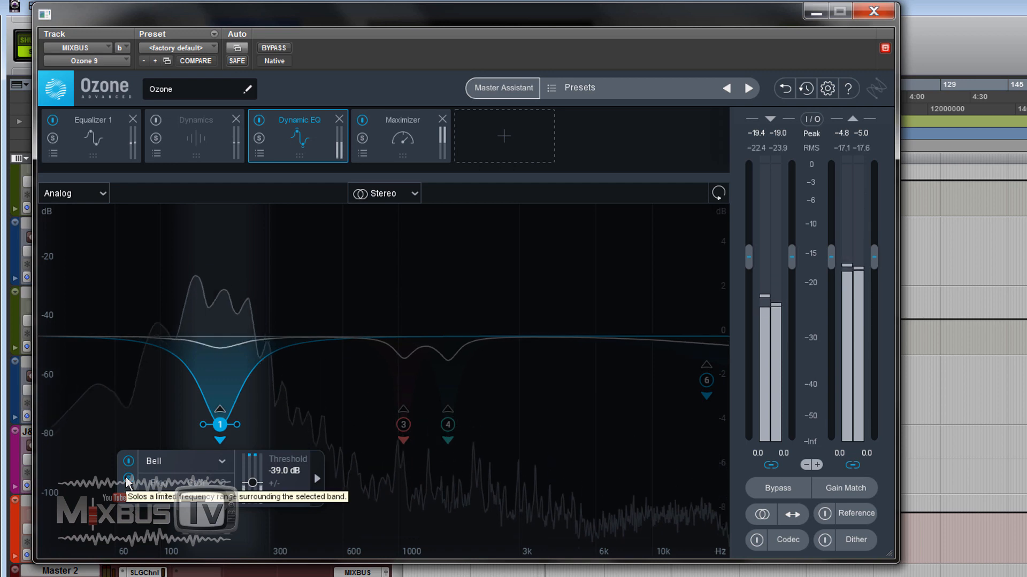
{"action": "left_click", "coordinate": [129, 480]}
Step: Audition the Dynamic EQ's bands 3 and 4 at 1058 Hz and 1584 Hz in solo and review their settings
{"action": "left_click", "coordinate": [403, 425]}
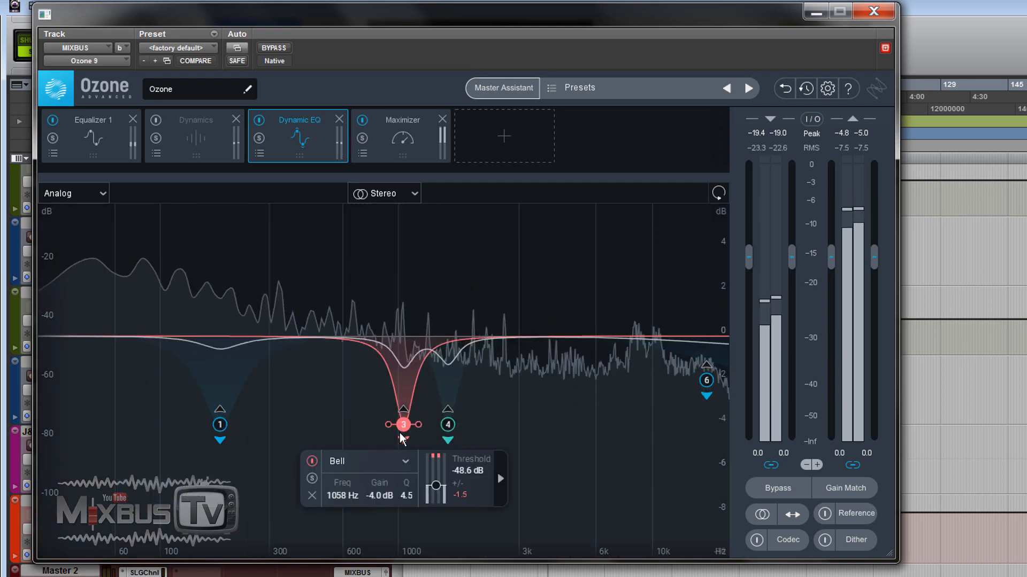
{"action": "left_click", "coordinate": [311, 479]}
{"action": "left_click", "coordinate": [448, 424]}
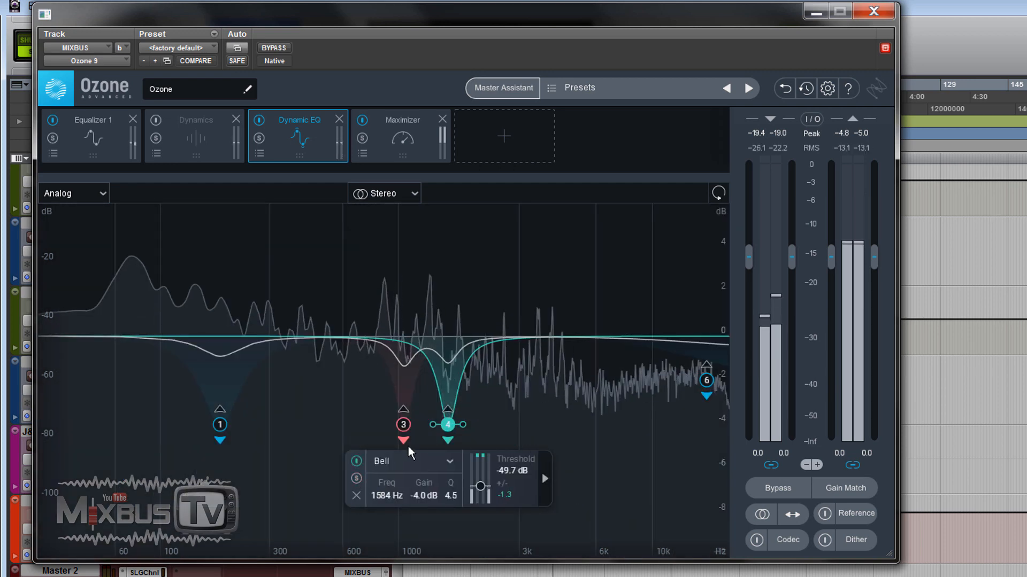
{"action": "left_click", "coordinate": [356, 477]}
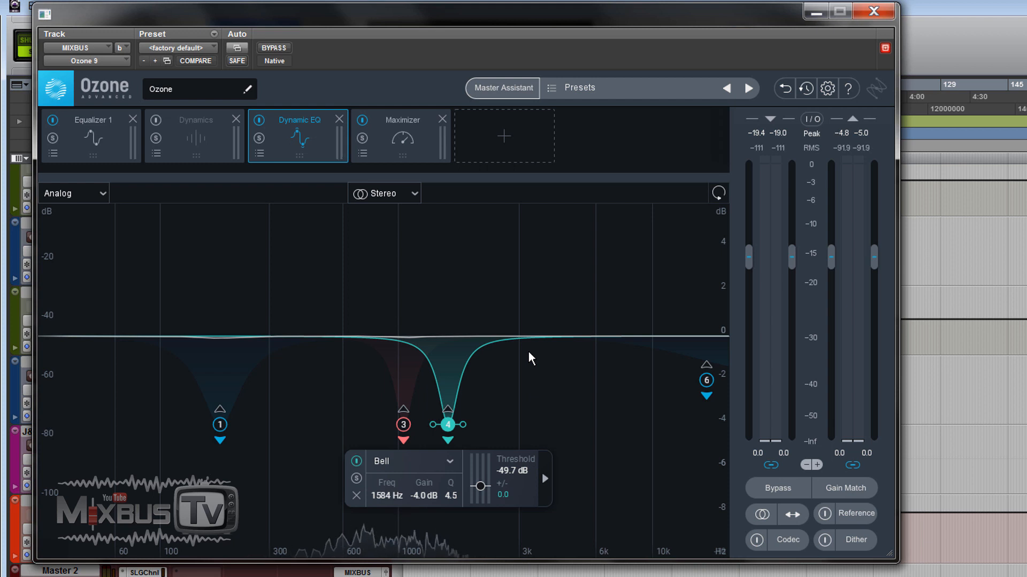
{"action": "left_click", "coordinate": [404, 426]}
{"action": "left_click", "coordinate": [448, 426]}
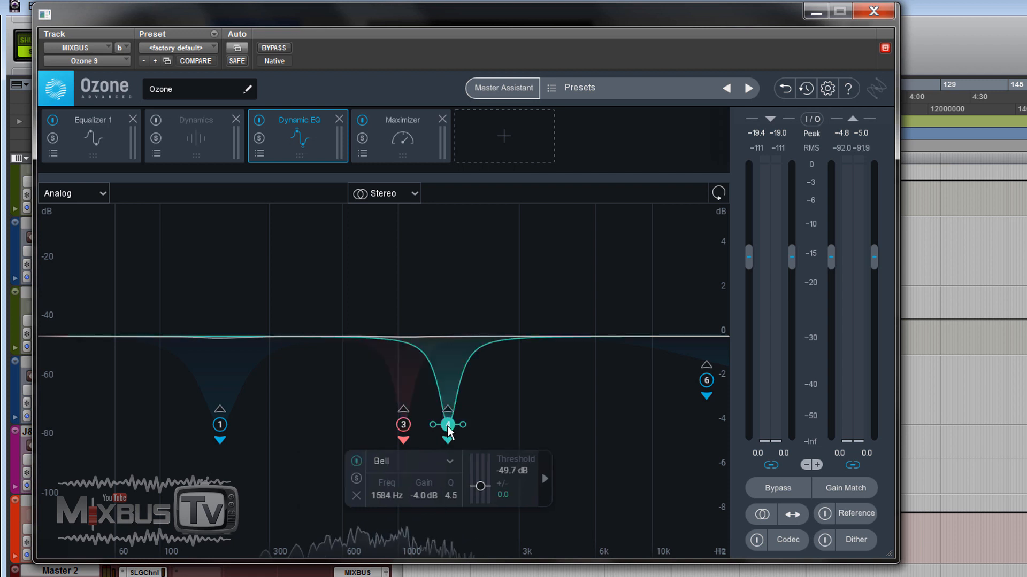
Step: Audition the Dynamic EQ's Baxandall Treble band 6 in solo and view the Maximizer during playback, leaving playback stopped
{"action": "left_click", "coordinate": [705, 380]}
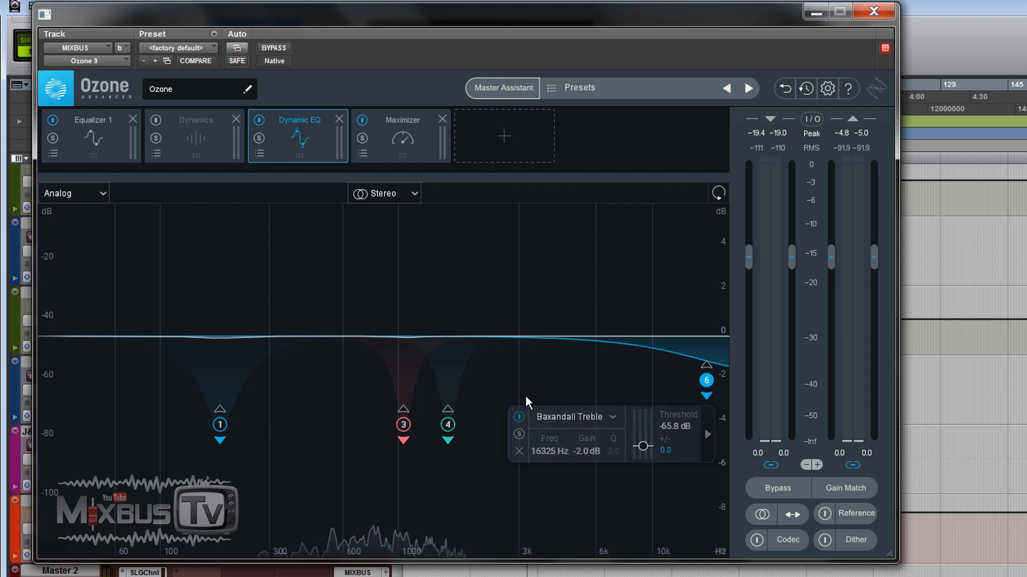
{"action": "key", "text": "space"}
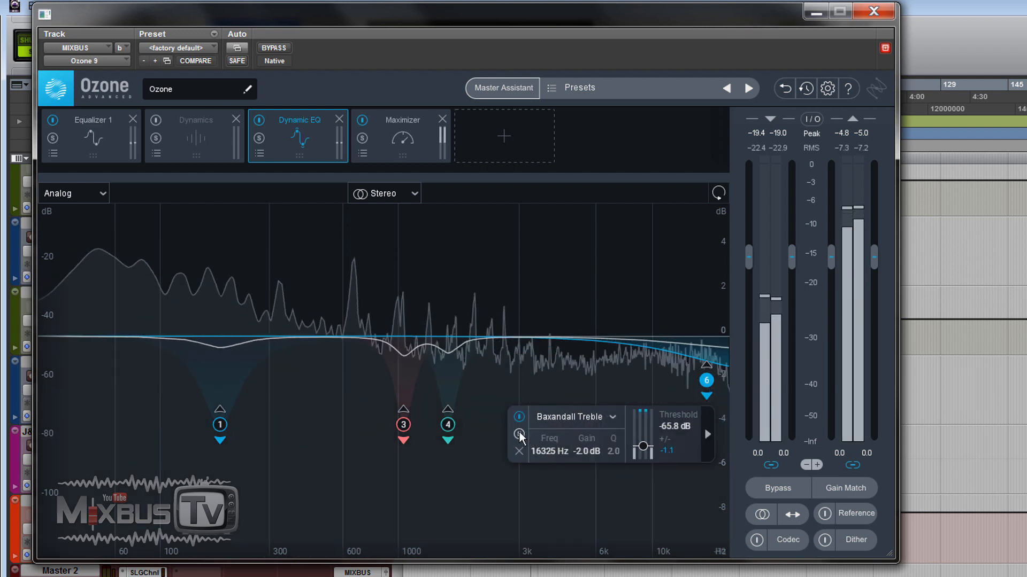
{"action": "left_click", "coordinate": [519, 433]}
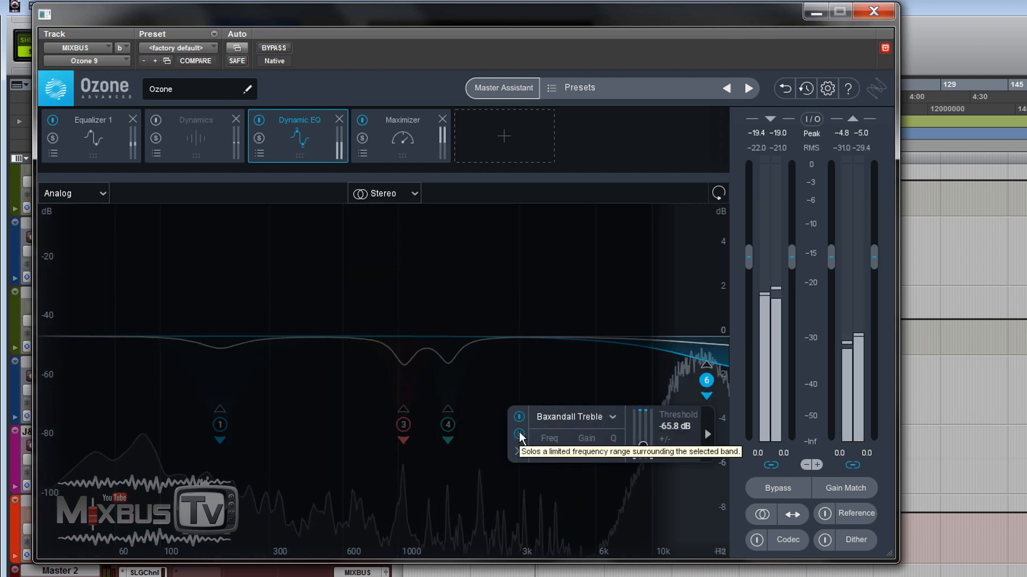
{"action": "left_click", "coordinate": [519, 434]}
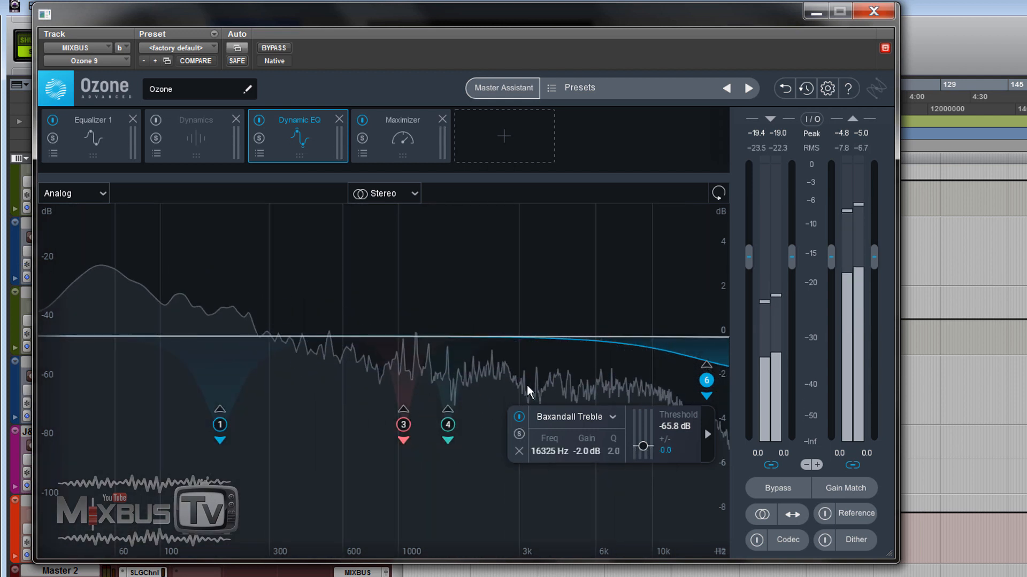
{"action": "left_click", "coordinate": [416, 153]}
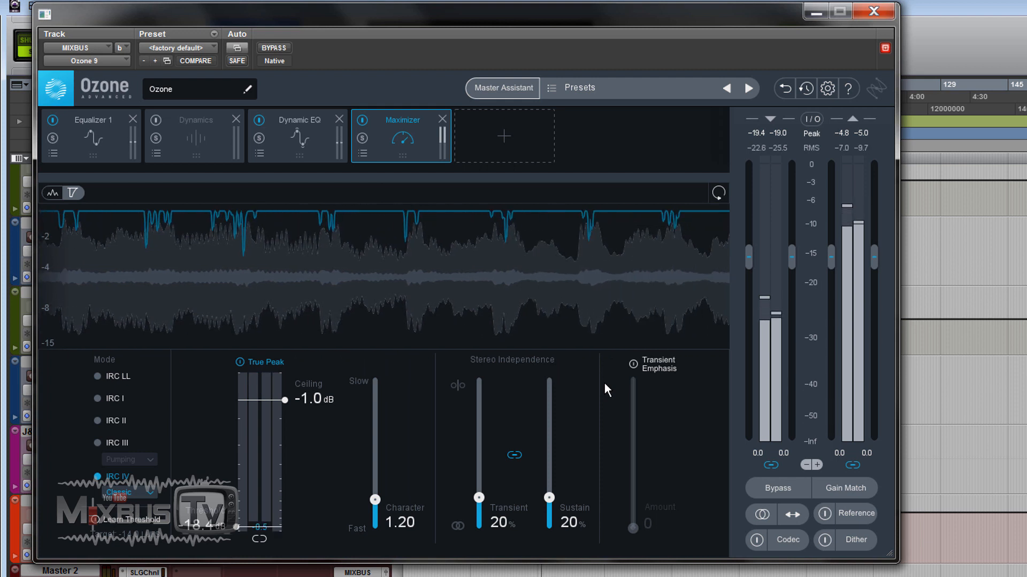
{"action": "key", "text": "space"}
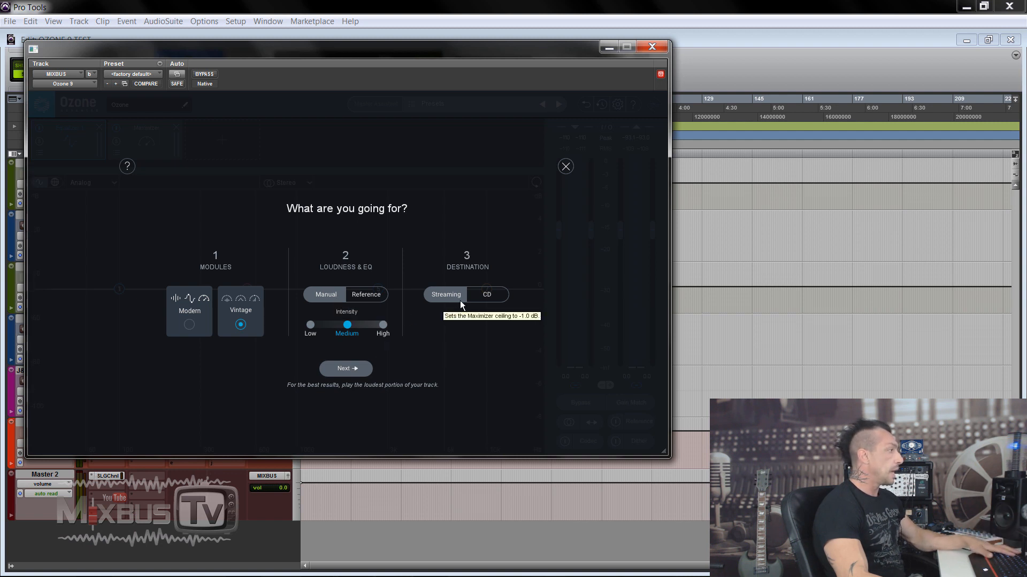
Step: Run Master Assistant with Vintage modules, Manual loudness at Medium intensity and Streaming destination, play audio for analysis and accept the suggestion
{"action": "left_click", "coordinate": [355, 368]}
{"action": "key", "text": "space"}
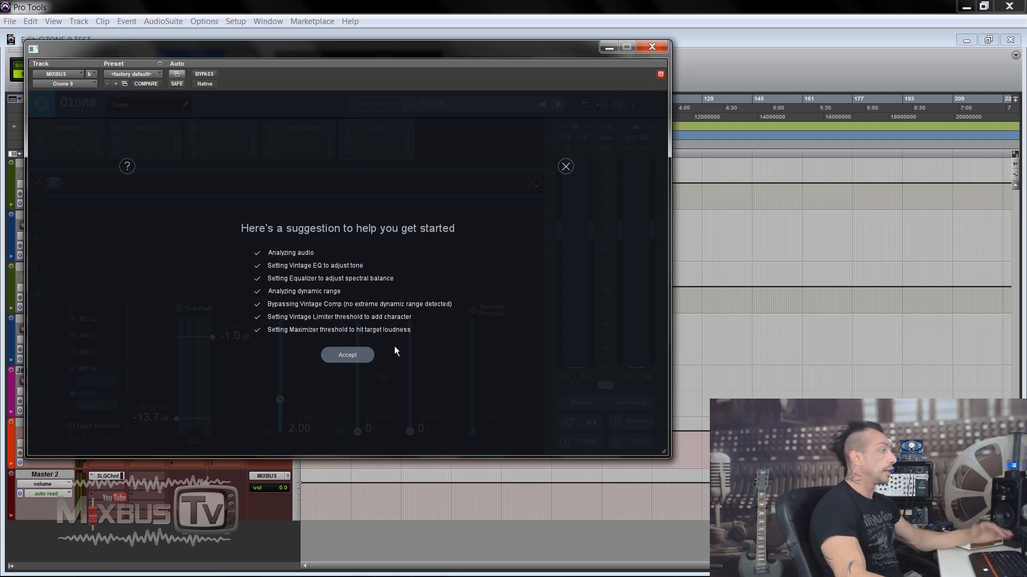
{"action": "left_click", "coordinate": [358, 355]}
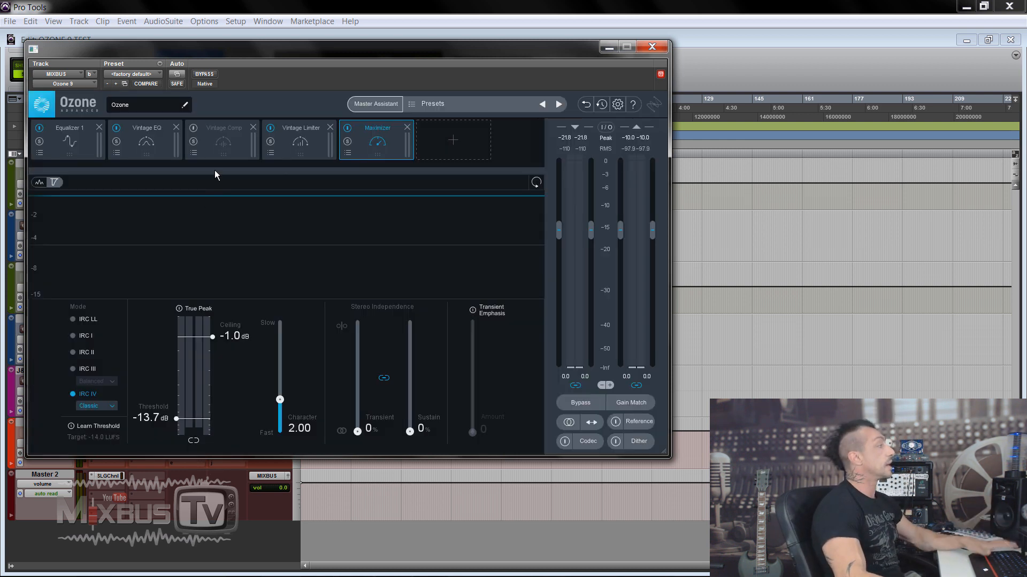
Step: Play the mix with Gain Match enabled and compare it with the plug-in bypassed and active, leaving the processing active
{"action": "key", "text": "space"}
{"action": "left_click", "coordinate": [629, 402]}
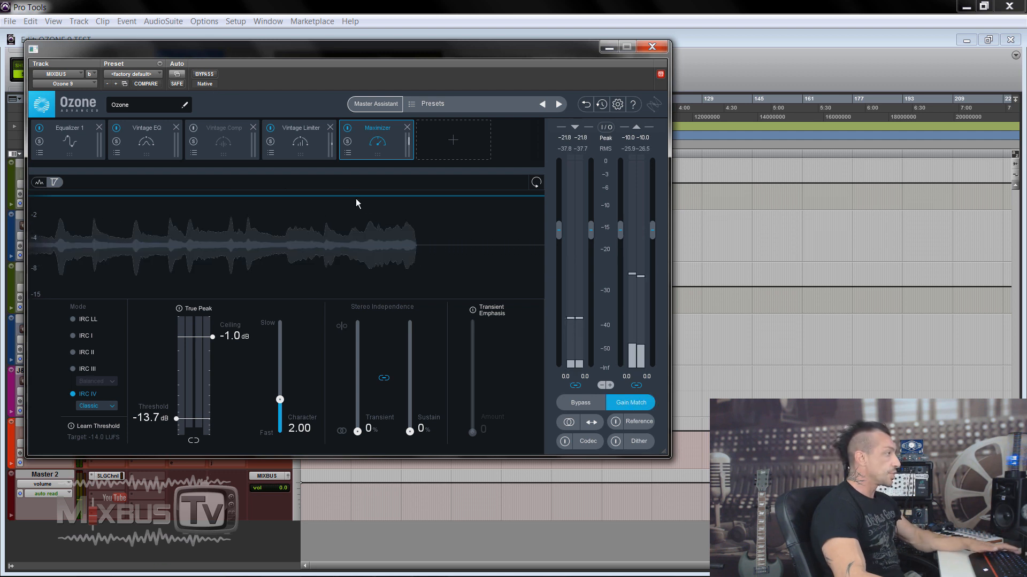
{"action": "left_click", "coordinate": [211, 76]}
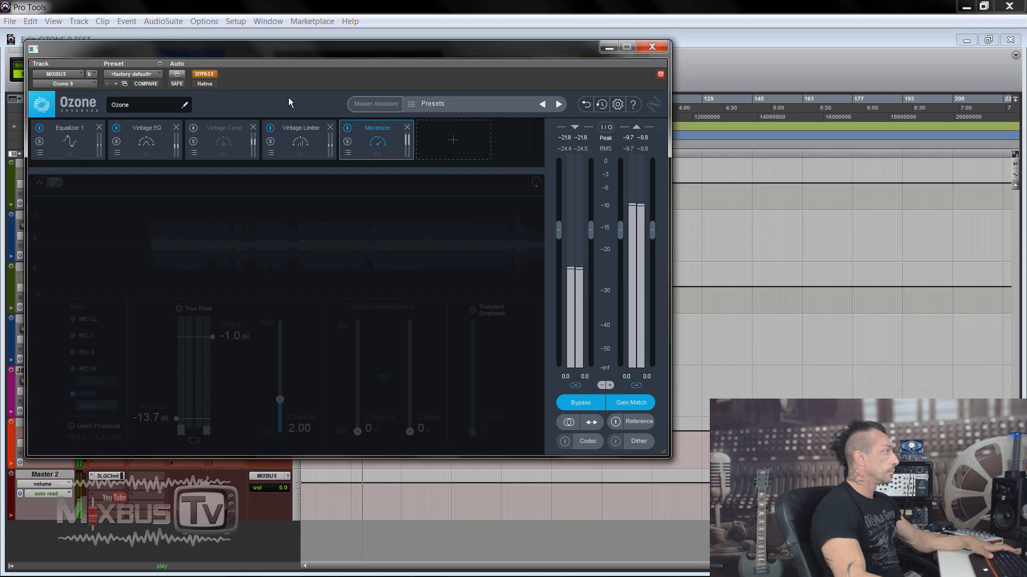
{"action": "left_click", "coordinate": [210, 77]}
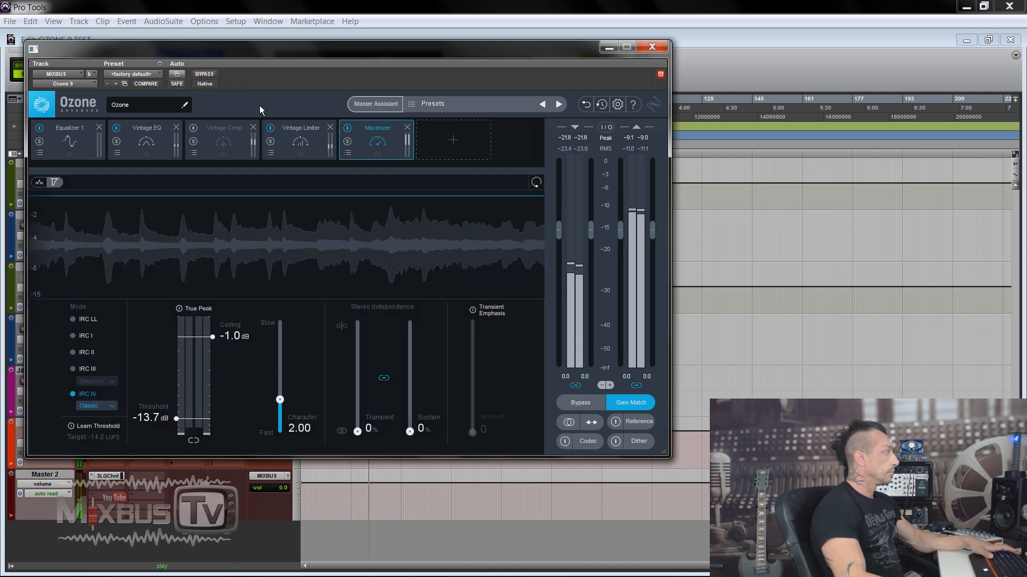
{"action": "left_click", "coordinate": [211, 75]}
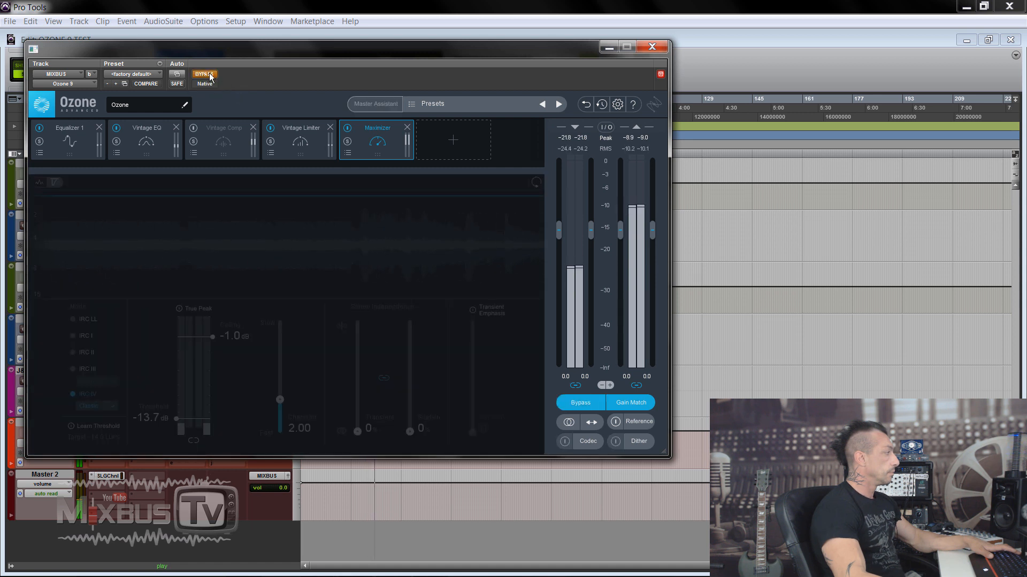
{"action": "left_click", "coordinate": [211, 77]}
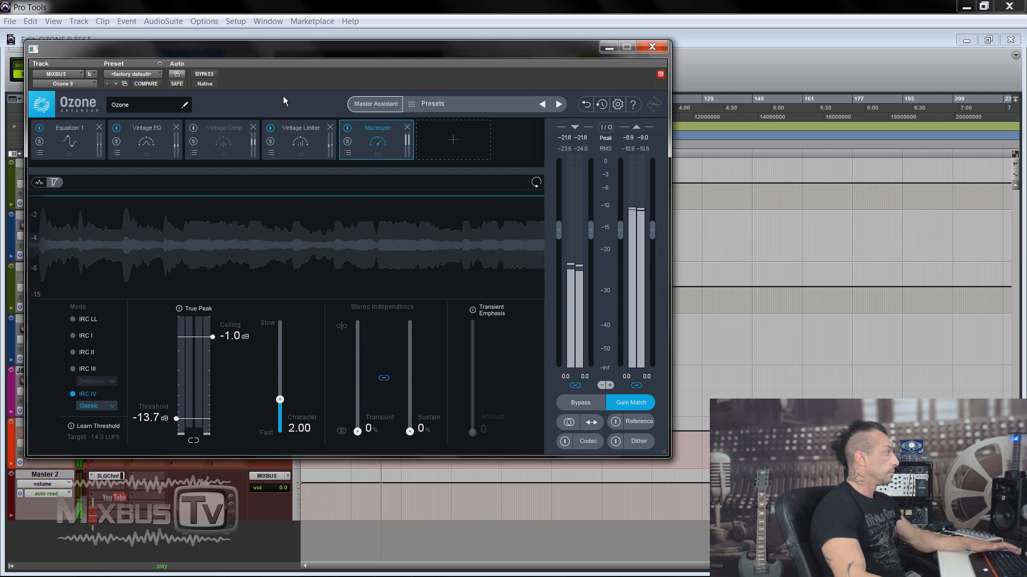
Step: Examine the suggested settings of Equalizer 1 bands 8 and 2, Vintage EQ, Vintage Comp and Vintage Limiter
{"action": "left_click", "coordinate": [86, 135]}
{"action": "left_click", "coordinate": [525, 254]}
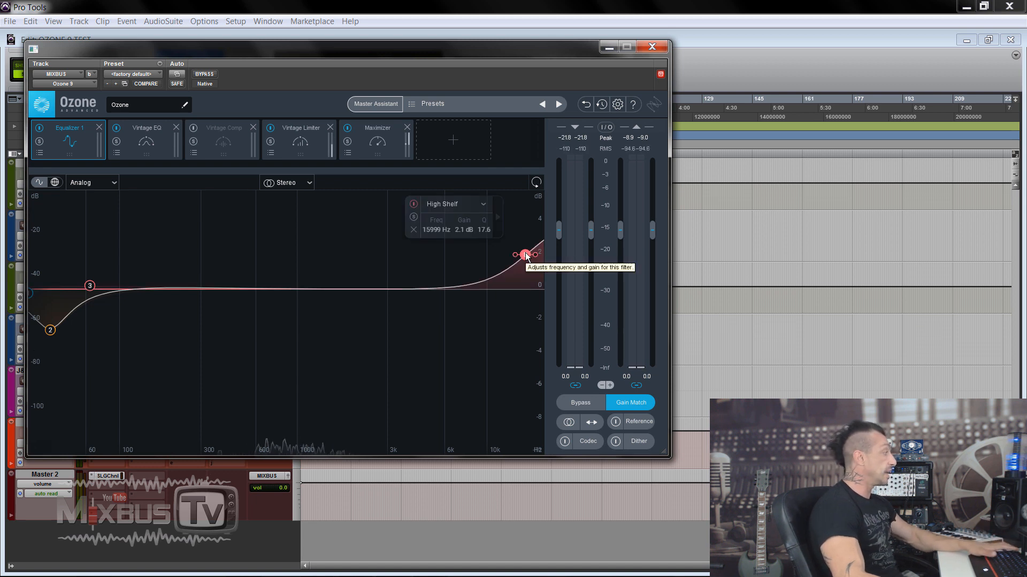
{"action": "left_click", "coordinate": [51, 331]}
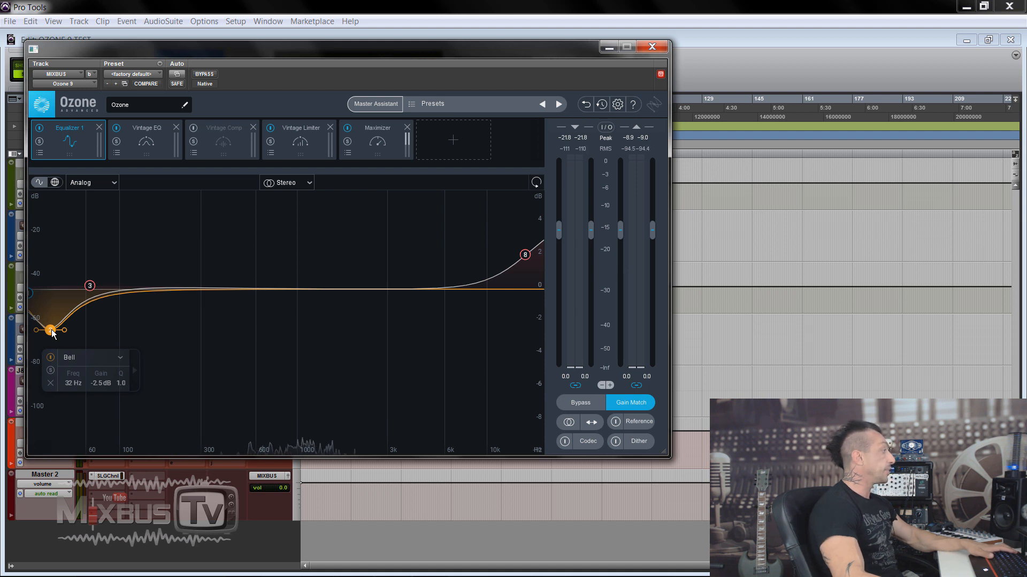
{"action": "left_click", "coordinate": [160, 147]}
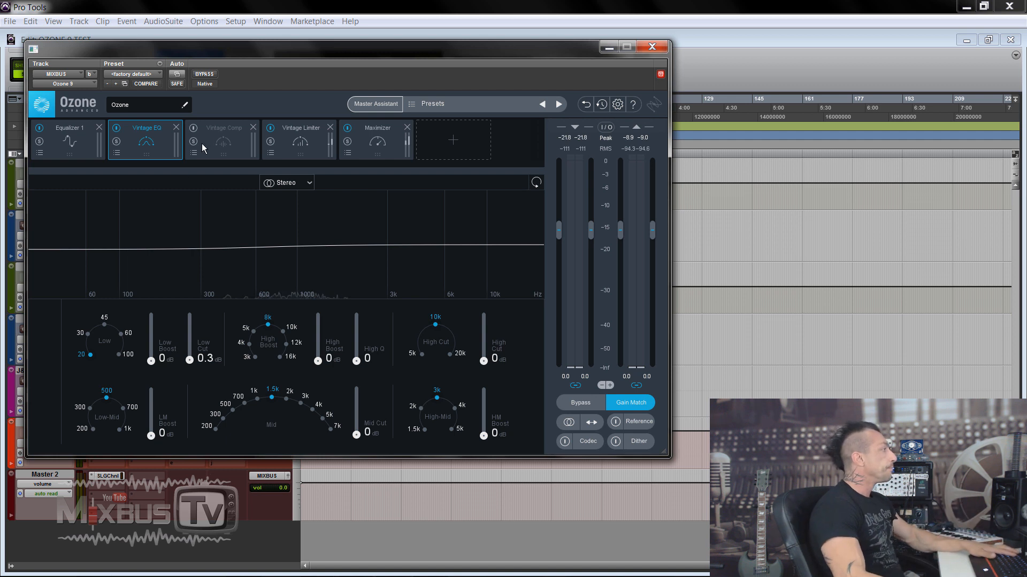
{"action": "left_click", "coordinate": [234, 140]}
{"action": "left_click", "coordinate": [309, 143]}
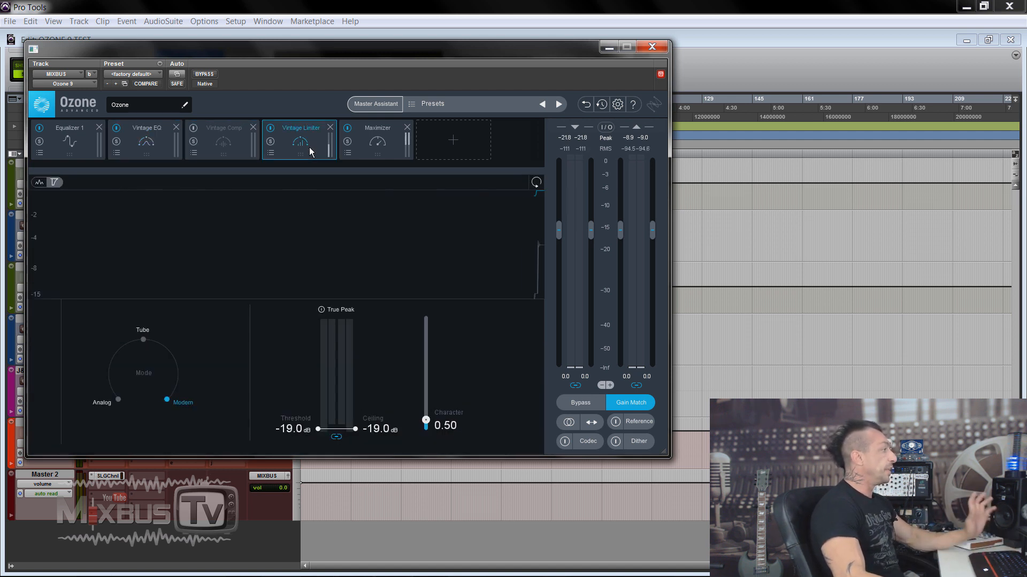
Step: Play the mix through the Vintage Limiter and compare its Modern, Tube and Analog modes
{"action": "key", "text": "space"}
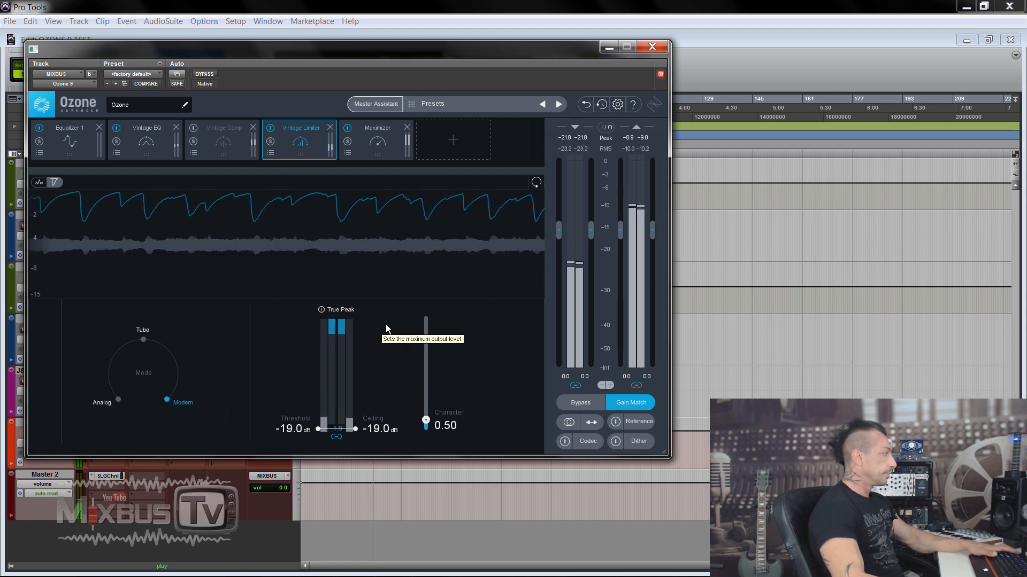
{"action": "key", "text": "space"}
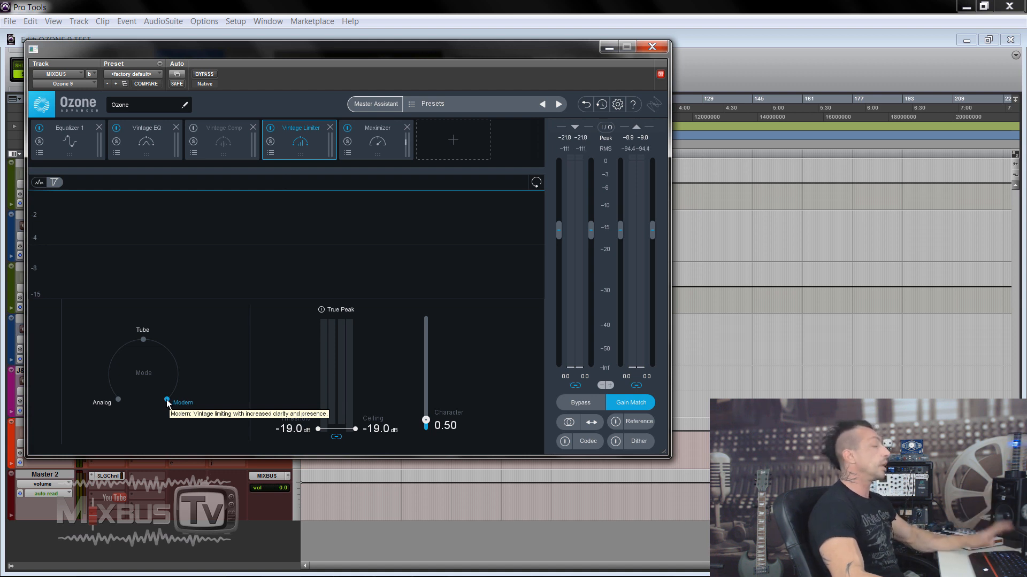
{"action": "key", "text": "space"}
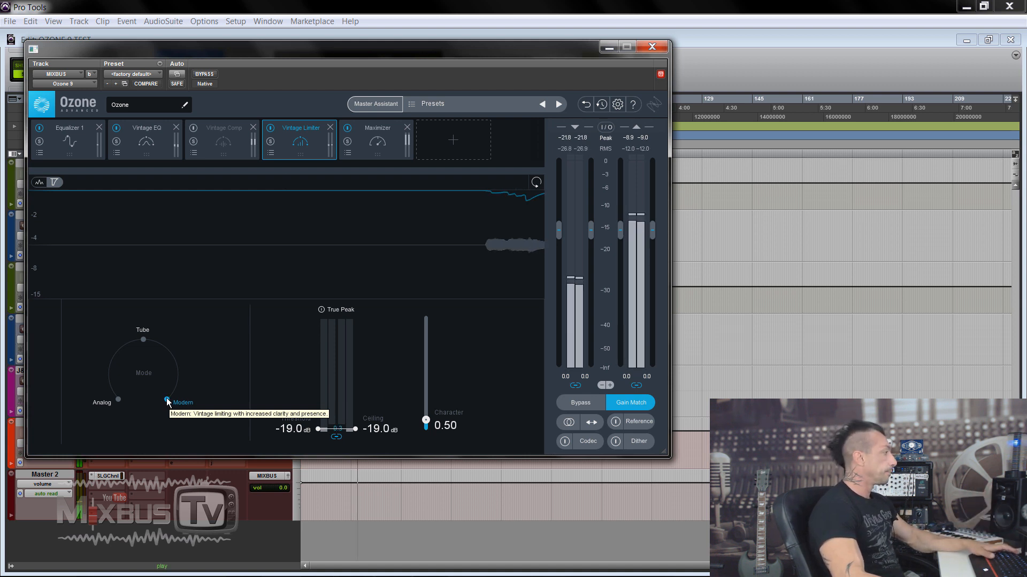
{"action": "left_click", "coordinate": [146, 340]}
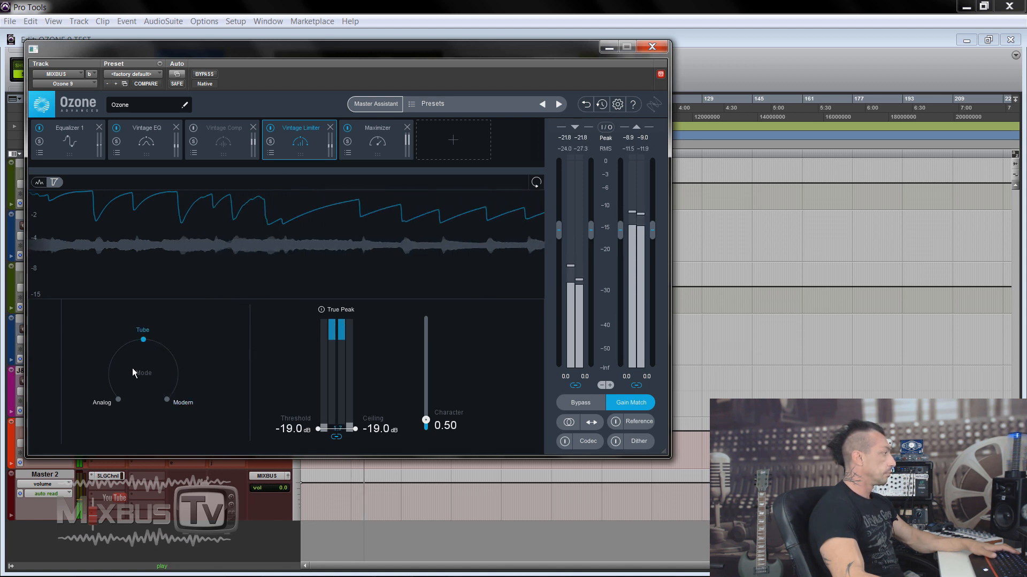
{"action": "left_click", "coordinate": [119, 400]}
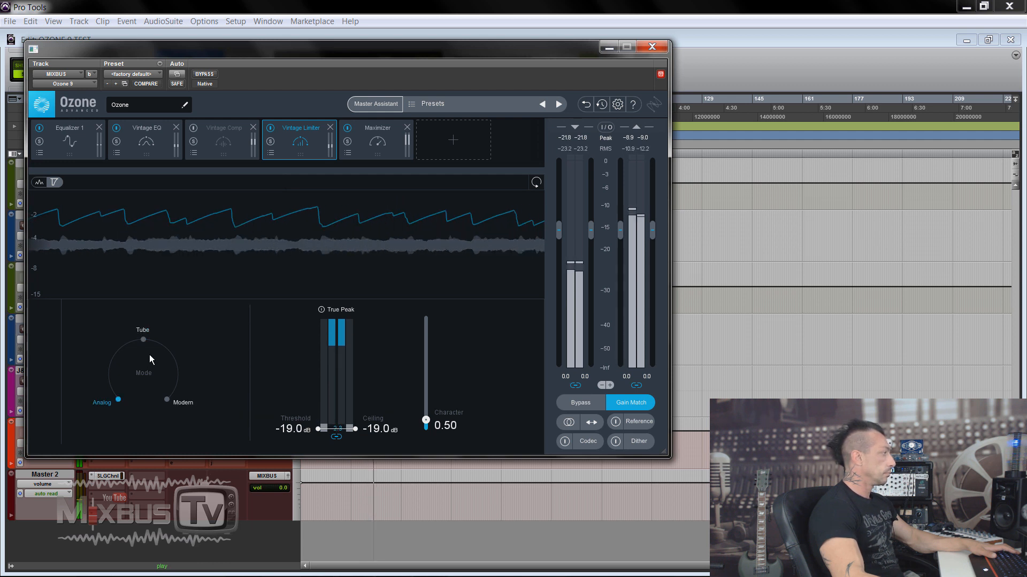
{"action": "left_click", "coordinate": [143, 340]}
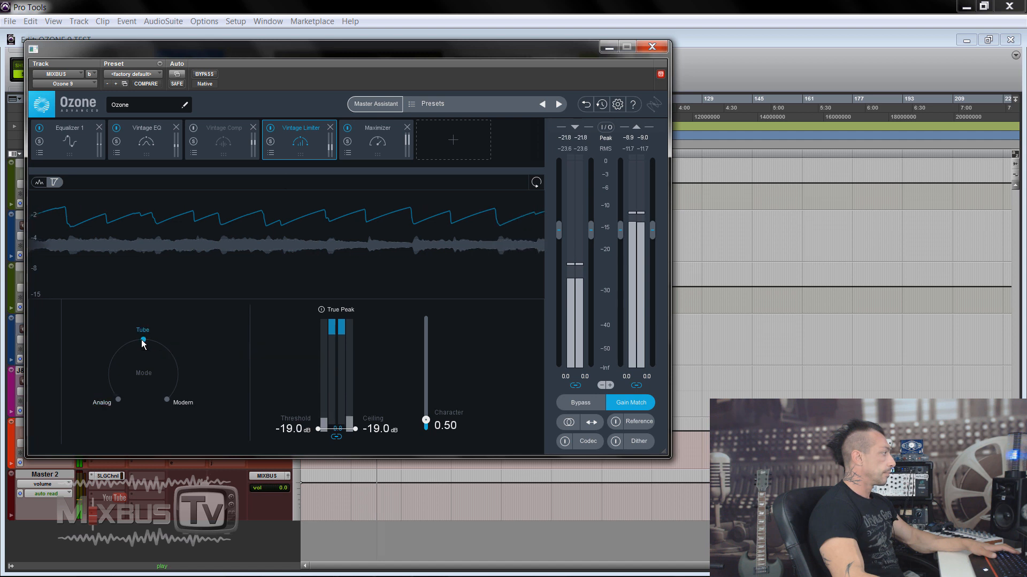
{"action": "left_click", "coordinate": [168, 399]}
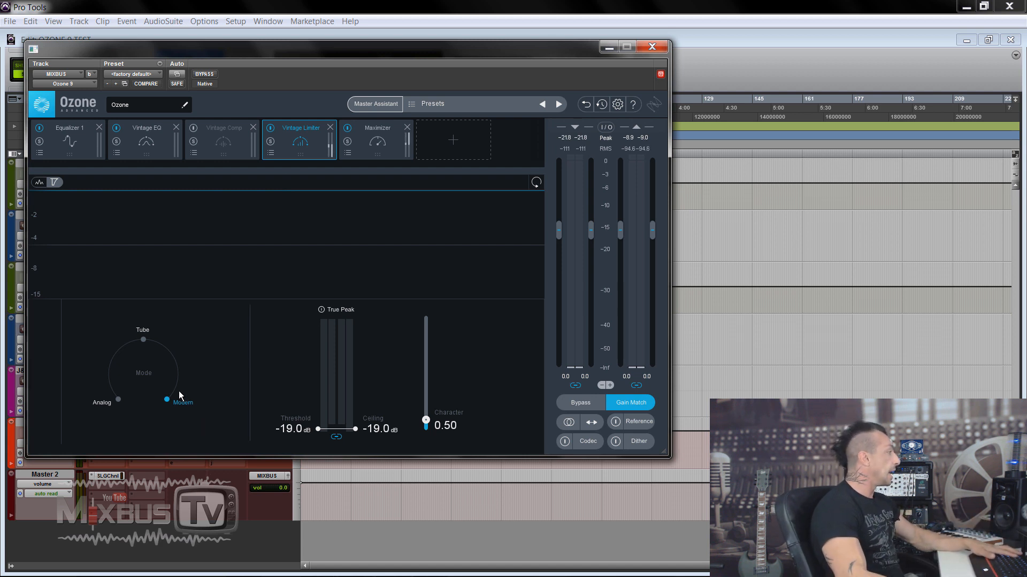
Step: Set the Vintage Limiter to Tube mode and raise its linked threshold and ceiling to -17.0 dB during playback
{"action": "left_click", "coordinate": [143, 339]}
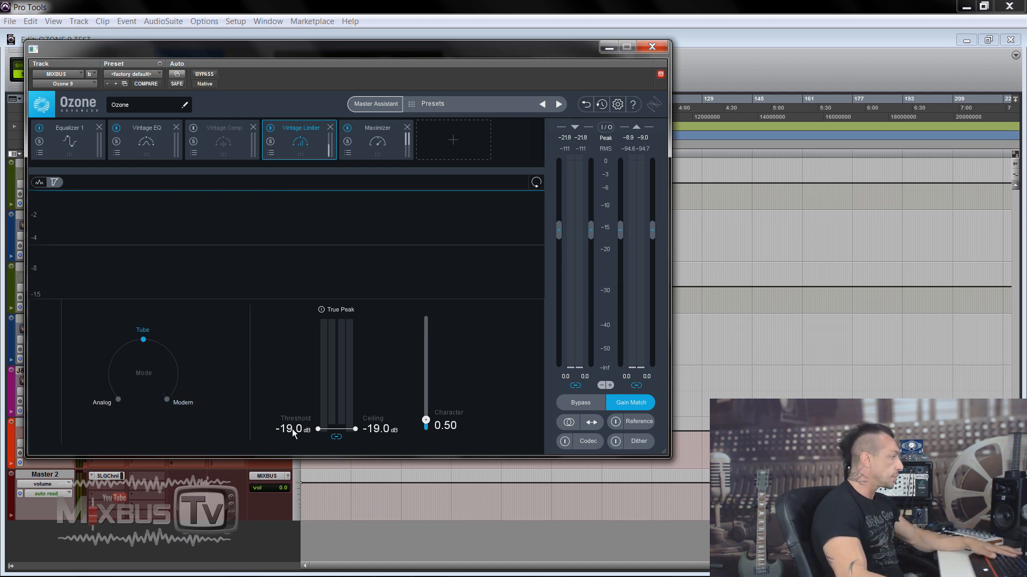
{"action": "key", "text": "space"}
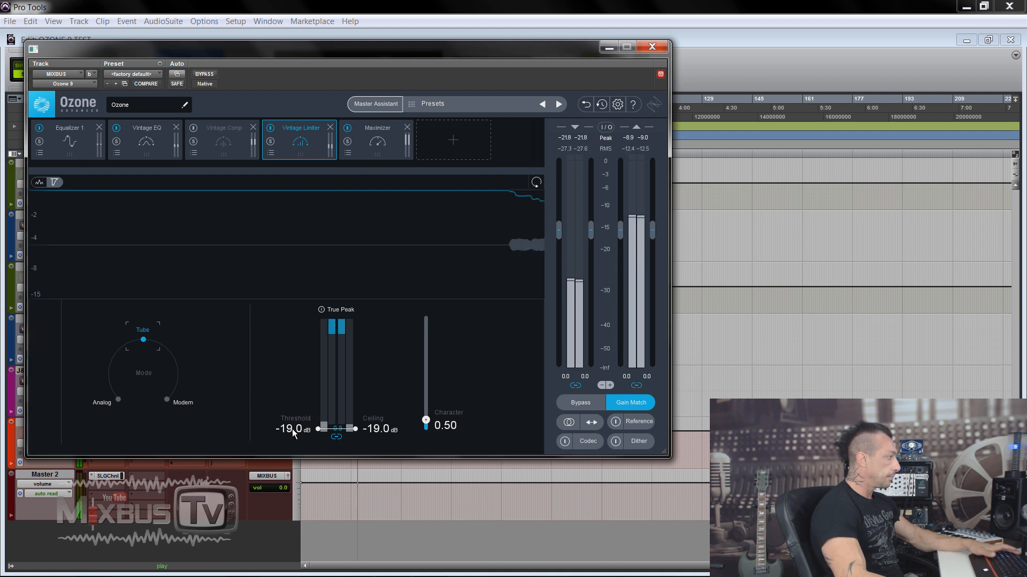
{"action": "scroll", "coordinate": [292, 428], "scroll_direction": "up", "scroll_amount": 2}
{"action": "scroll", "coordinate": [292, 426], "scroll_direction": "up", "scroll_amount": 1}
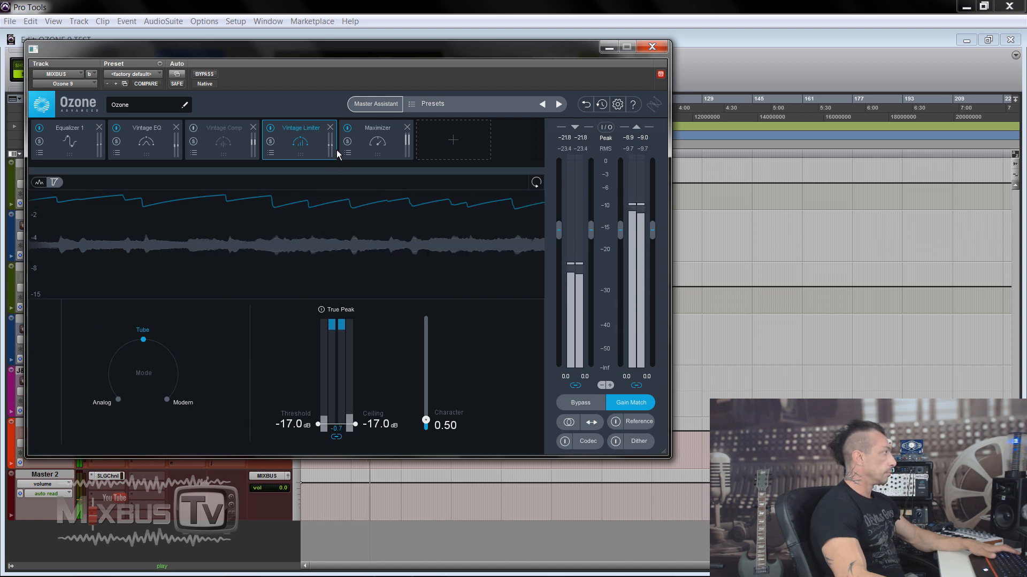
Step: Lower the Maximizer's threshold to -17.1 dB during playback and compare the mix with the plug-in bypassed and active
{"action": "left_click", "coordinate": [362, 131]}
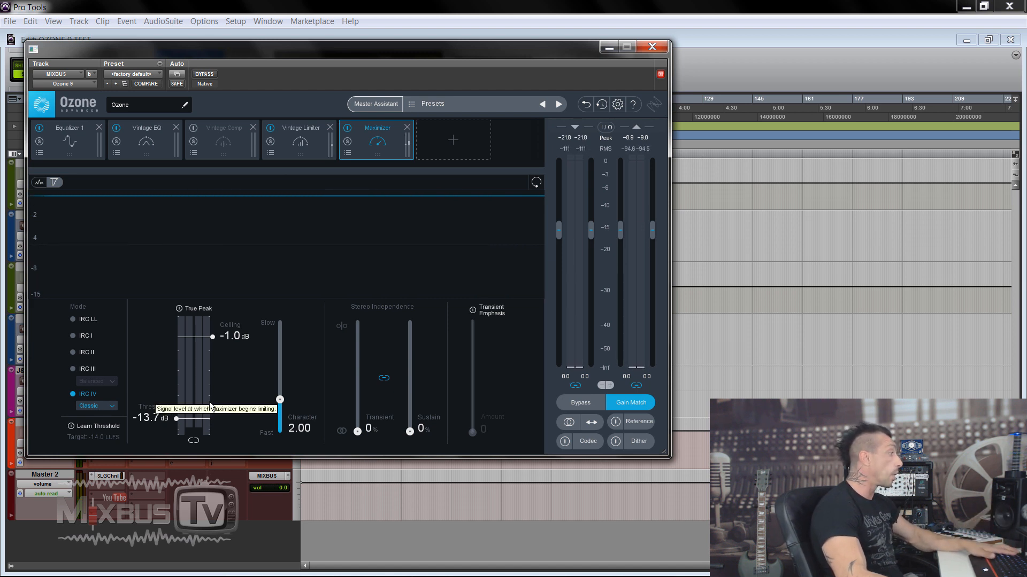
{"action": "key", "text": "space"}
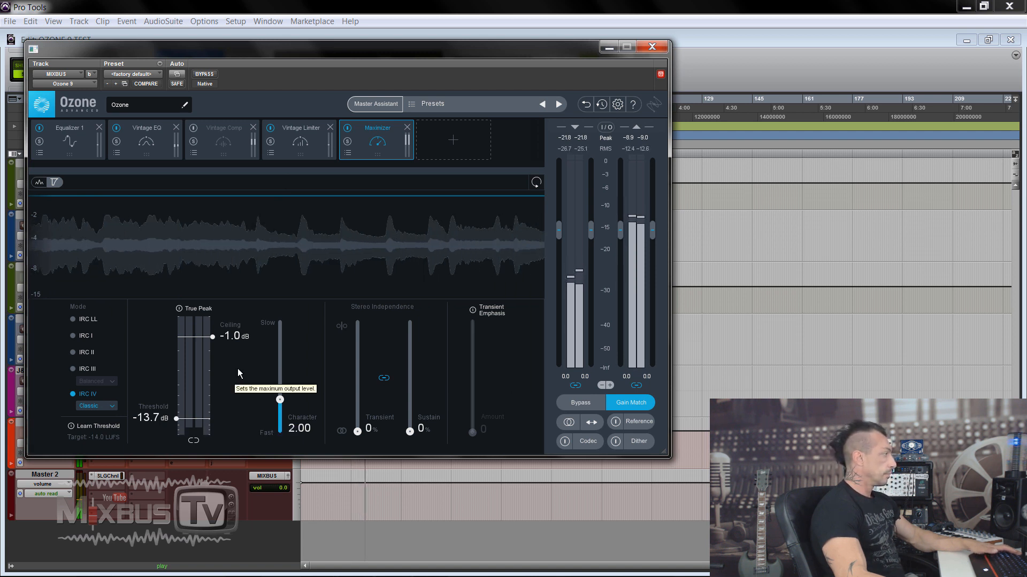
{"action": "key", "text": "space"}
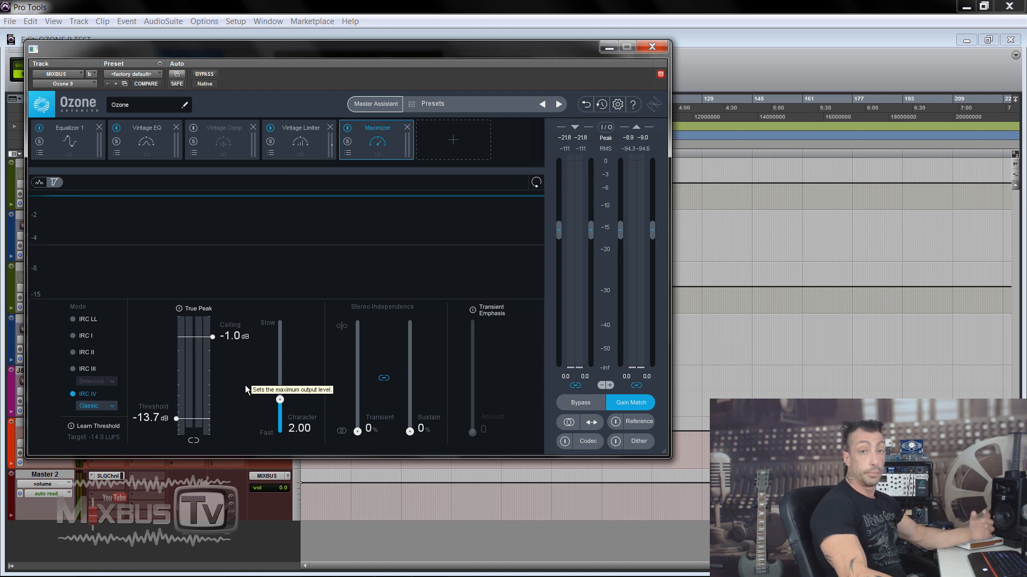
{"action": "key", "text": "space"}
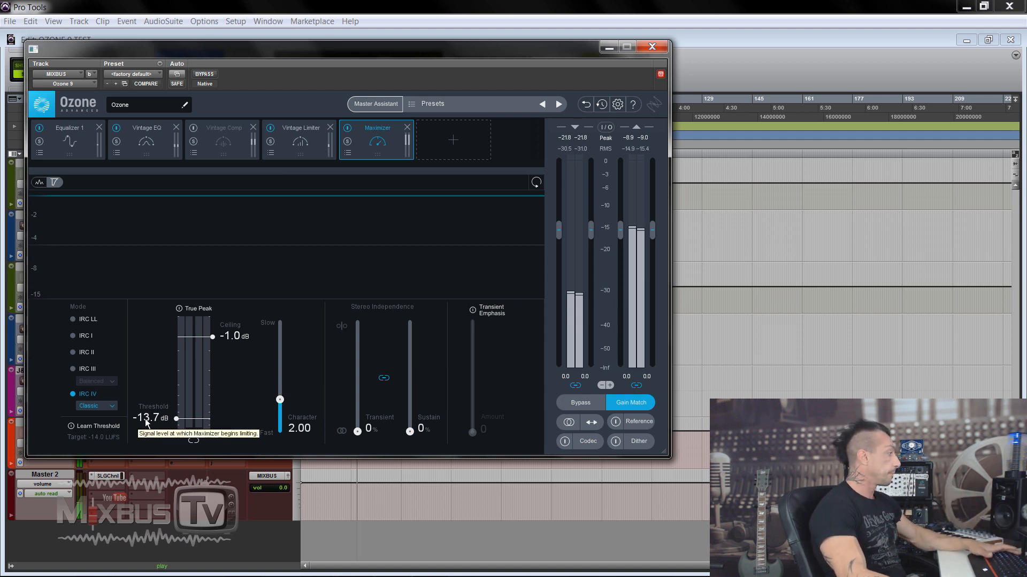
{"action": "left_click_drag", "start_coordinate": [147, 416], "coordinate": [150, 430]}
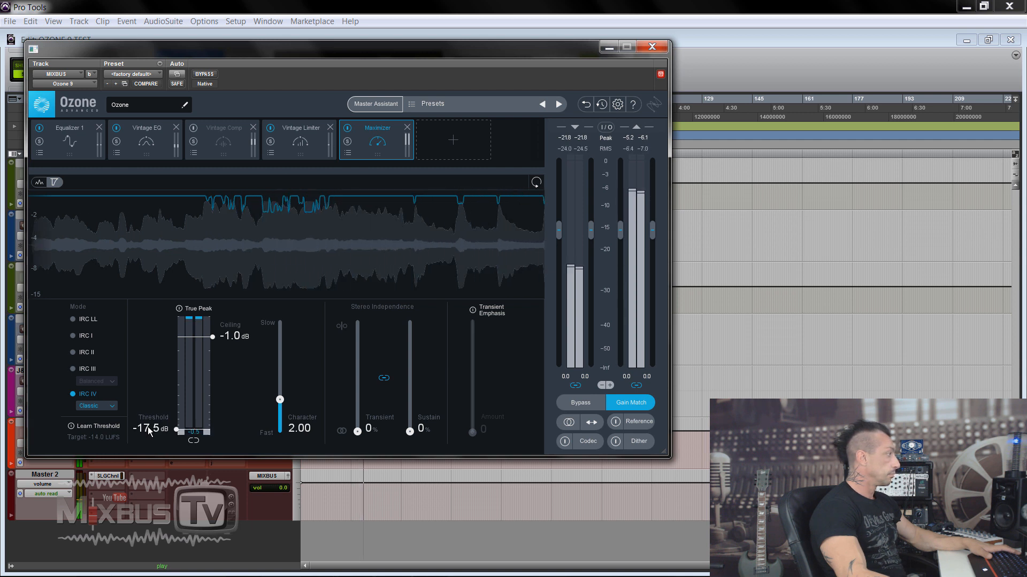
{"action": "left_click_drag", "start_coordinate": [148, 429], "coordinate": [148, 427]}
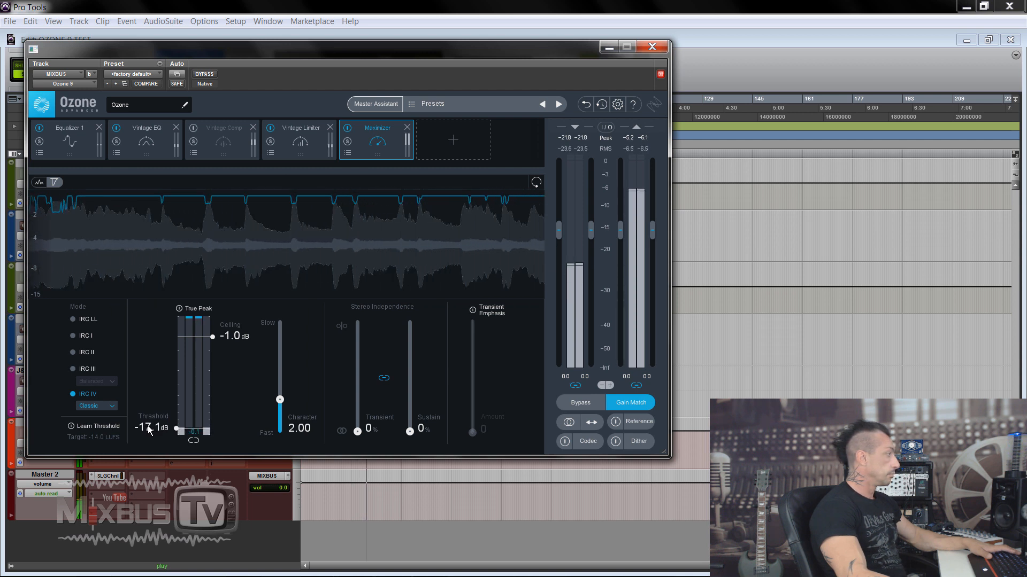
{"action": "left_click", "coordinate": [205, 74]}
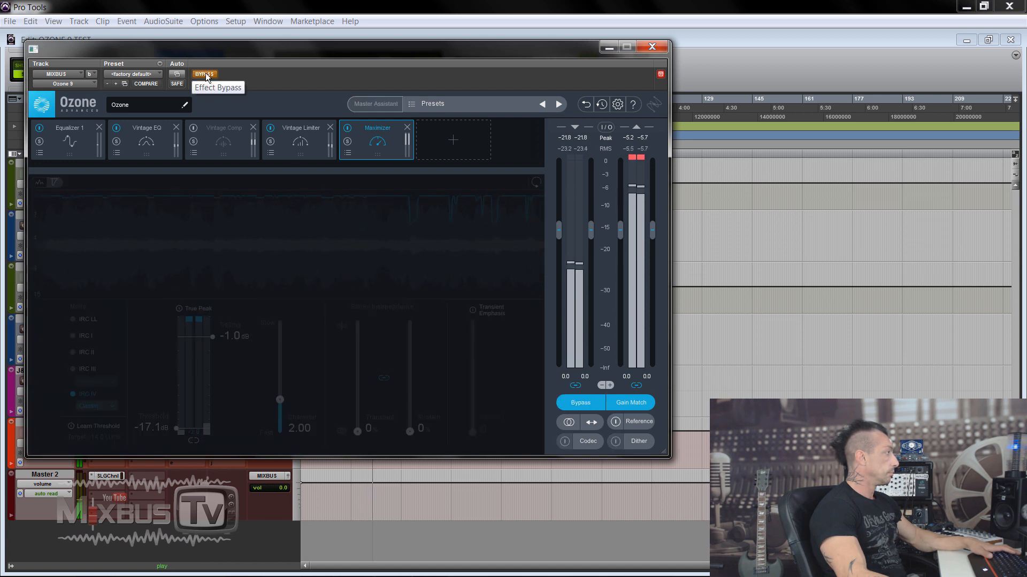
{"action": "left_click", "coordinate": [205, 74]}
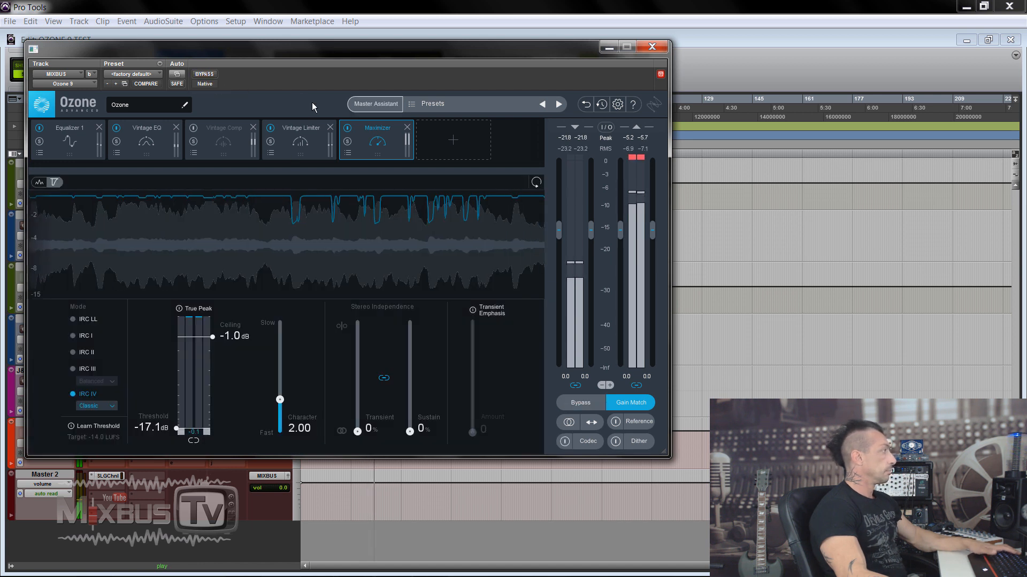
Step: Disable the Vintage EQ and Equalizer 1 modules
{"action": "left_click", "coordinate": [151, 130]}
{"action": "left_click", "coordinate": [116, 128]}
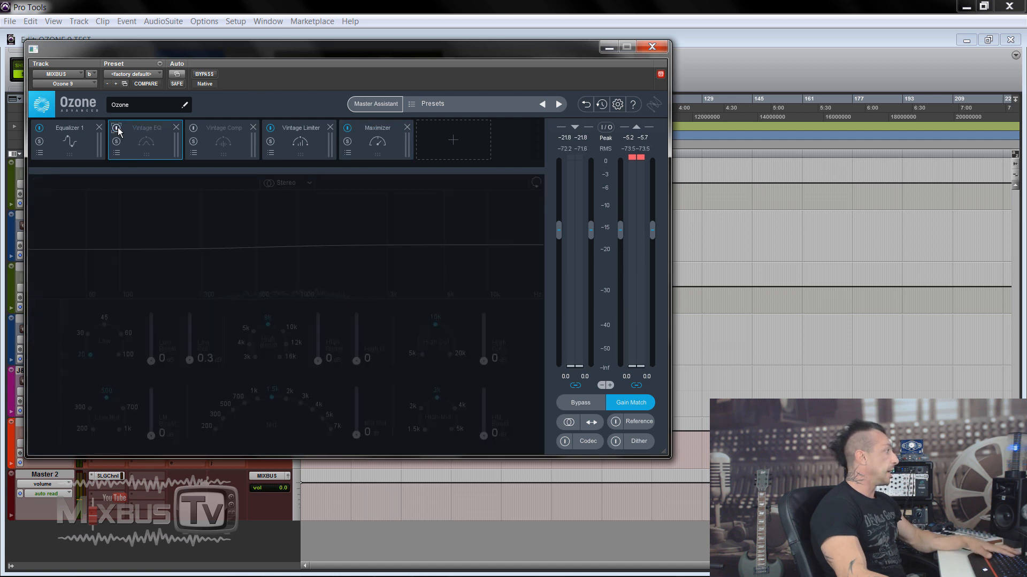
{"action": "left_click", "coordinate": [84, 137]}
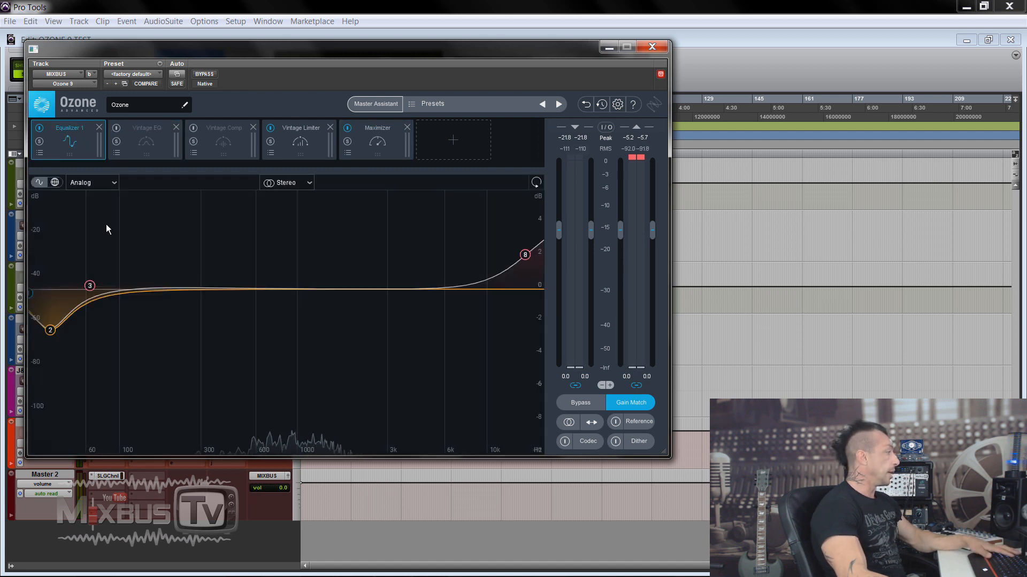
{"action": "left_click", "coordinate": [39, 129]}
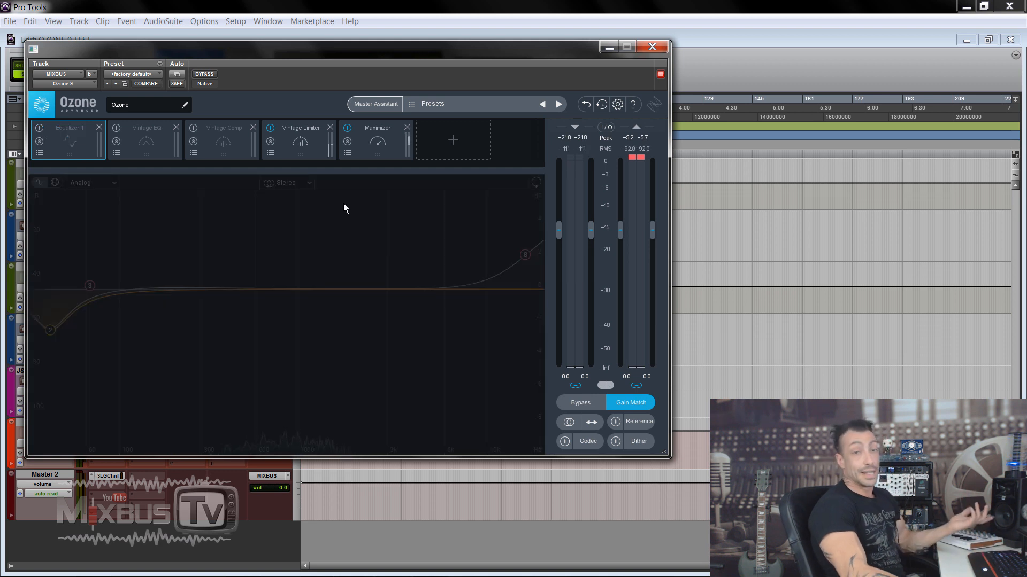
Step: Review the Maximizer and Vintage Limiter modules and open the list of modules that can be added to the chain
{"action": "left_click", "coordinate": [392, 142]}
{"action": "left_click", "coordinate": [310, 135]}
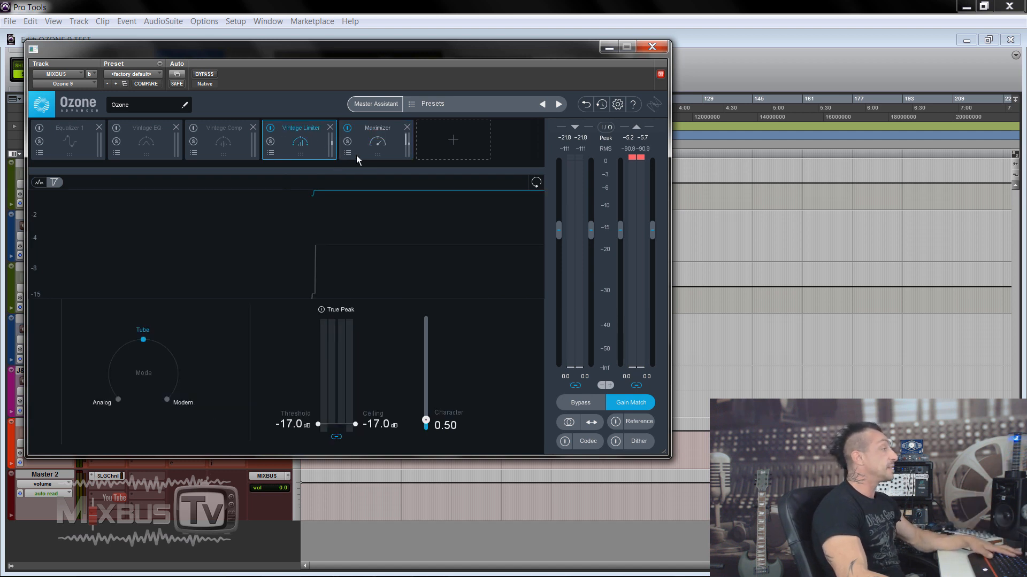
{"action": "left_click", "coordinate": [452, 141]}
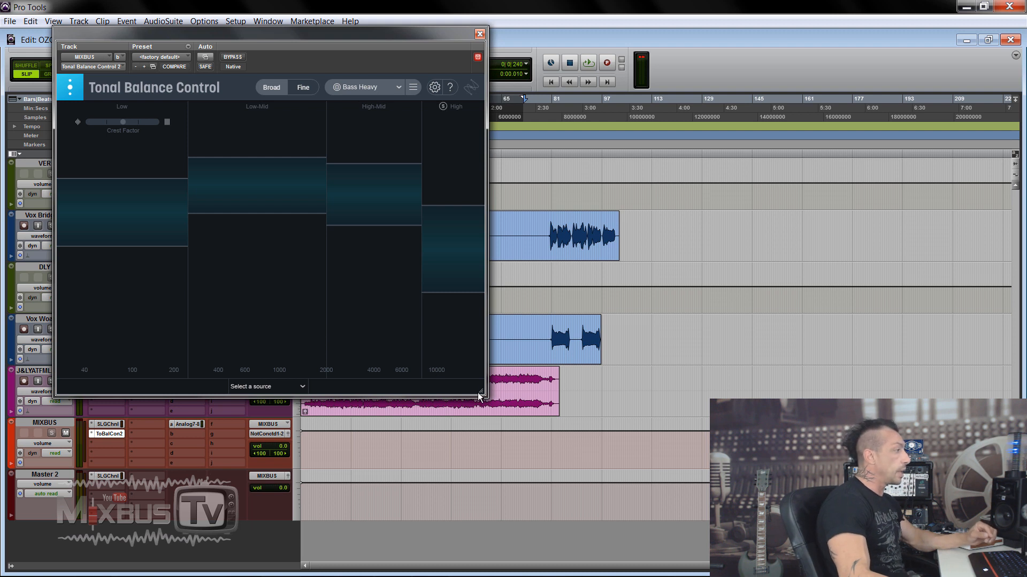
Step: Enlarge the Tonal Balance Control window, compare its Fine and Broad views, and look through the available genre targets
{"action": "left_click_drag", "start_coordinate": [480, 393], "coordinate": [515, 423]}
{"action": "left_click", "coordinate": [332, 88]}
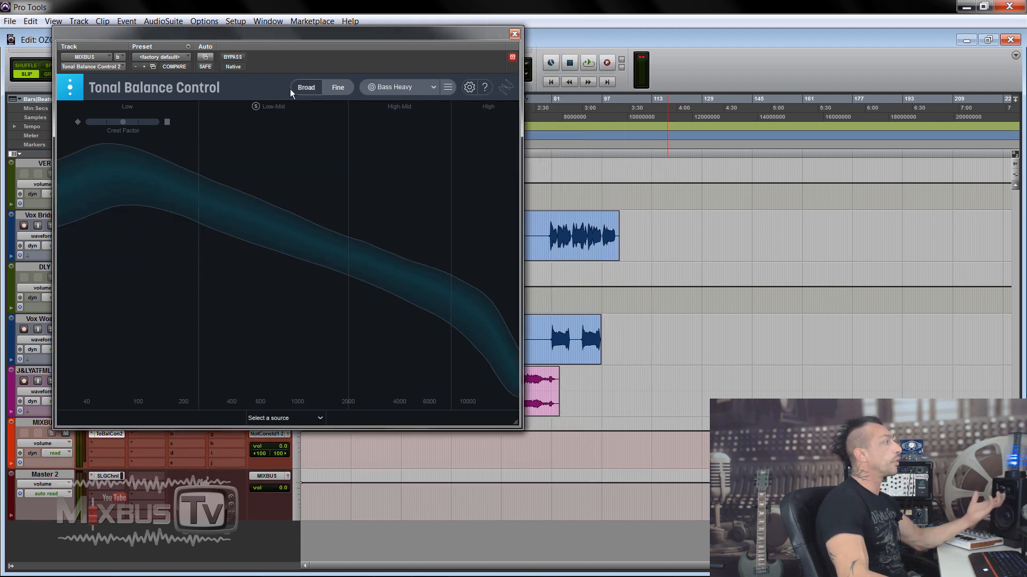
{"action": "left_click", "coordinate": [307, 88]}
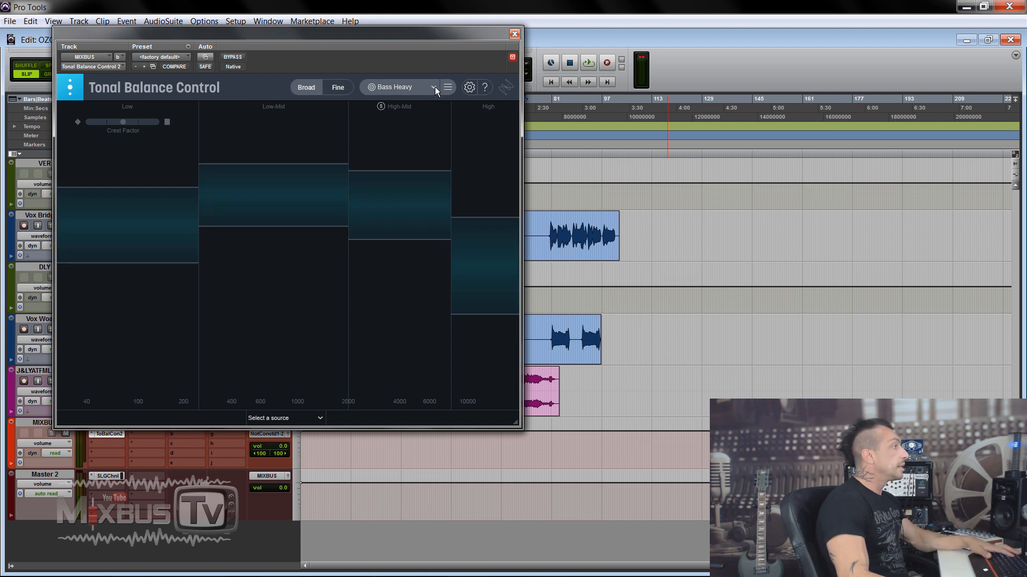
{"action": "left_click", "coordinate": [434, 88]}
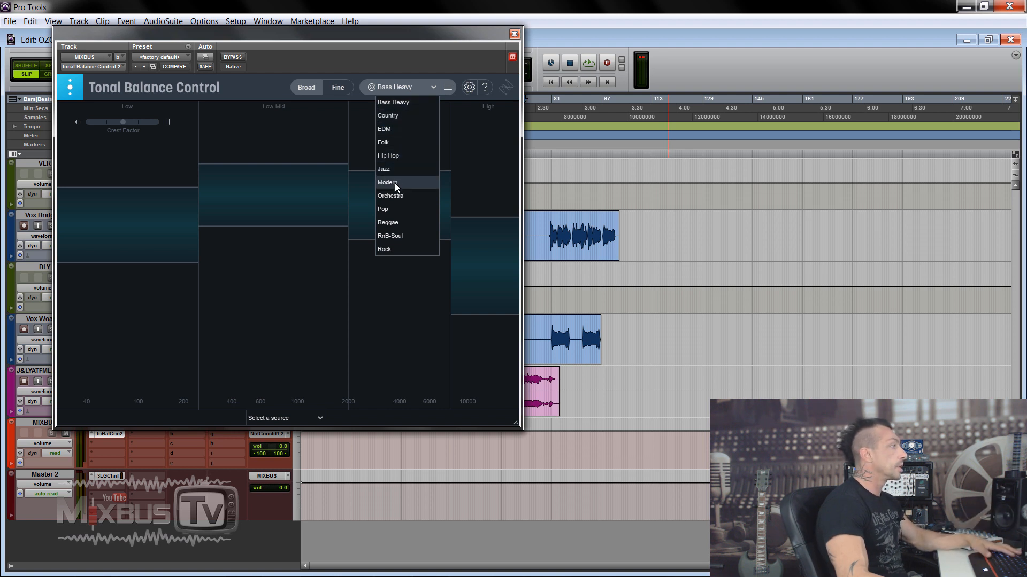
{"action": "left_click", "coordinate": [301, 282]}
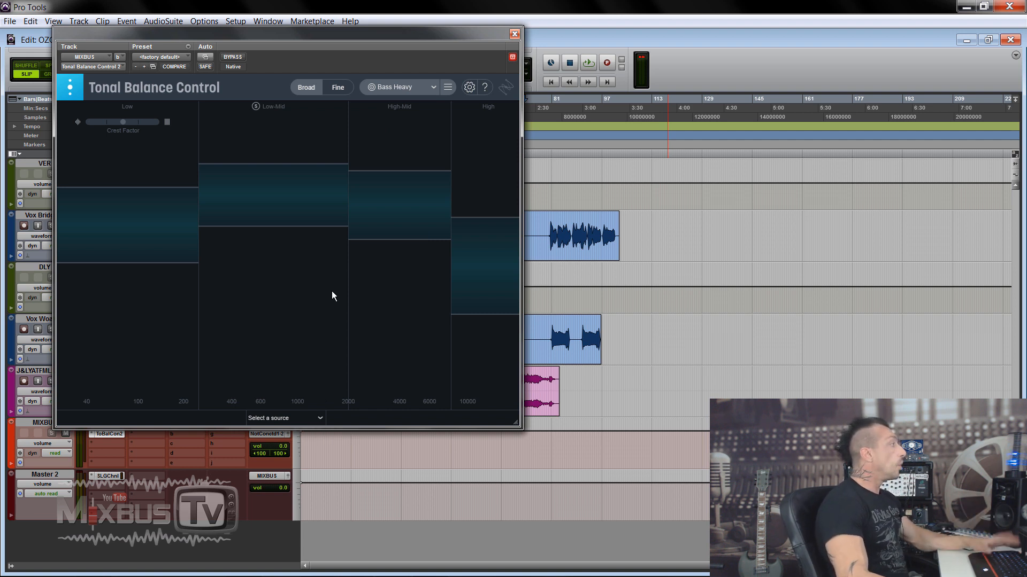
Step: Insert Ozone 9 Equalizer before Tonal Balance Control on the MIXBUS track and select EQ as the Tonal Balance Control source
{"action": "left_click_drag", "start_coordinate": [352, 33], "coordinate": [510, 45]}
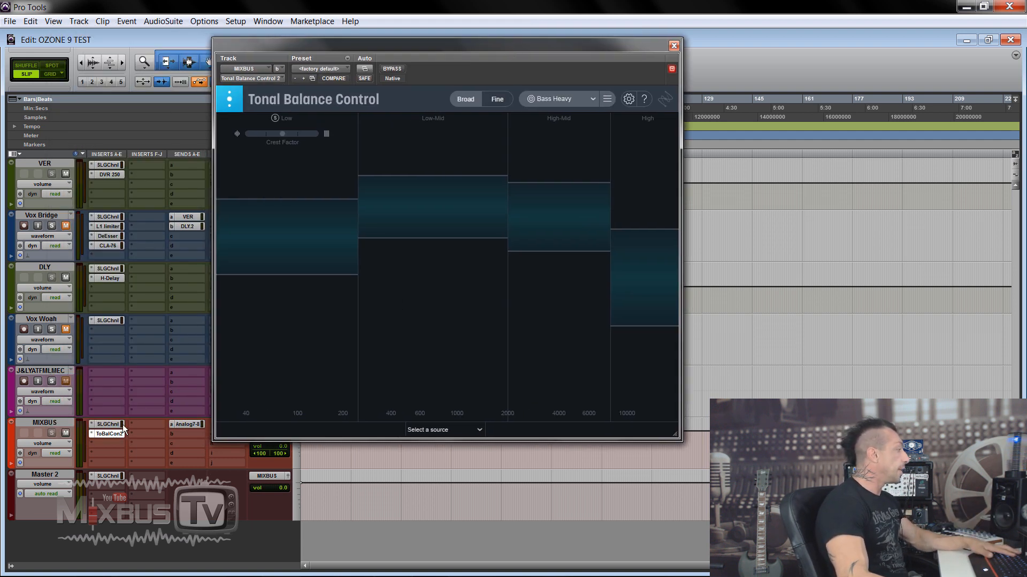
{"action": "left_click_drag", "start_coordinate": [116, 438], "coordinate": [115, 441]}
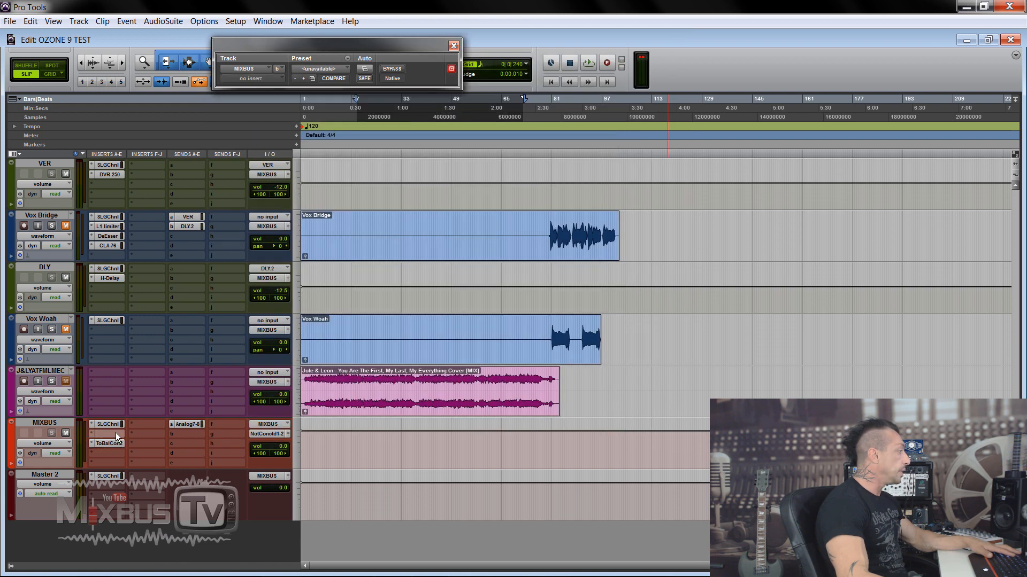
{"action": "left_click", "coordinate": [116, 432]}
{"action": "mouse_move", "coordinate": [226, 484]}
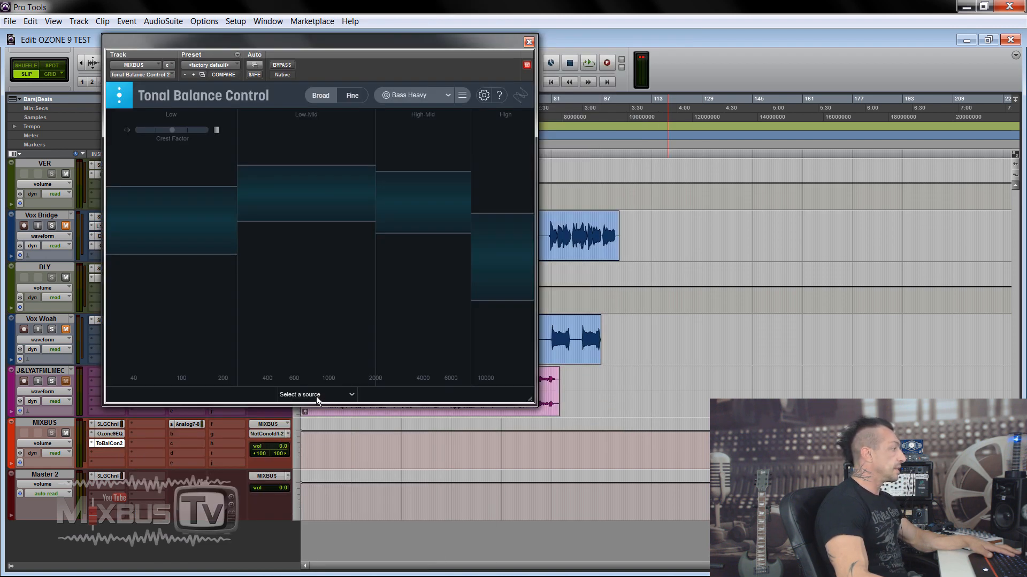
{"action": "left_click", "coordinate": [316, 397]}
{"action": "left_click", "coordinate": [304, 422]}
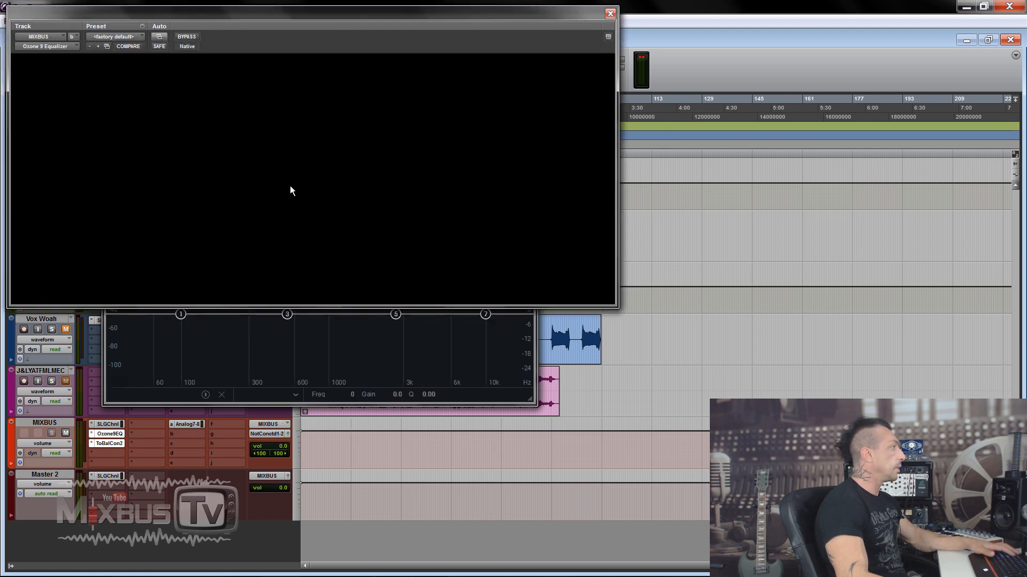
Step: Open the Ozone 9 Equalizer beside Tonal Balance Control, shift its band 5 to 2484 Hz, and close the equalizer window
{"action": "left_click", "coordinate": [109, 434]}
{"action": "left_click_drag", "start_coordinate": [315, 15], "coordinate": [671, 68]}
{"action": "left_click_drag", "start_coordinate": [328, 47], "coordinate": [237, 36]}
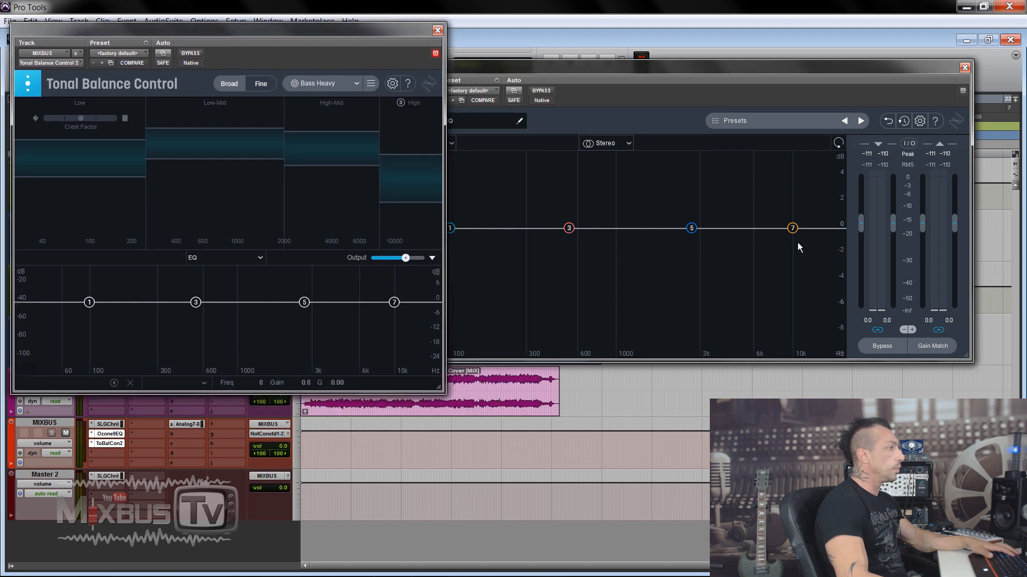
{"action": "mouse_move", "coordinate": [693, 231]}
{"action": "left_mouse_down"}
{"action": "mouse_move", "coordinate": [685, 201]}
{"action": "mouse_move", "coordinate": [683, 229]}
{"action": "left_mouse_up"}
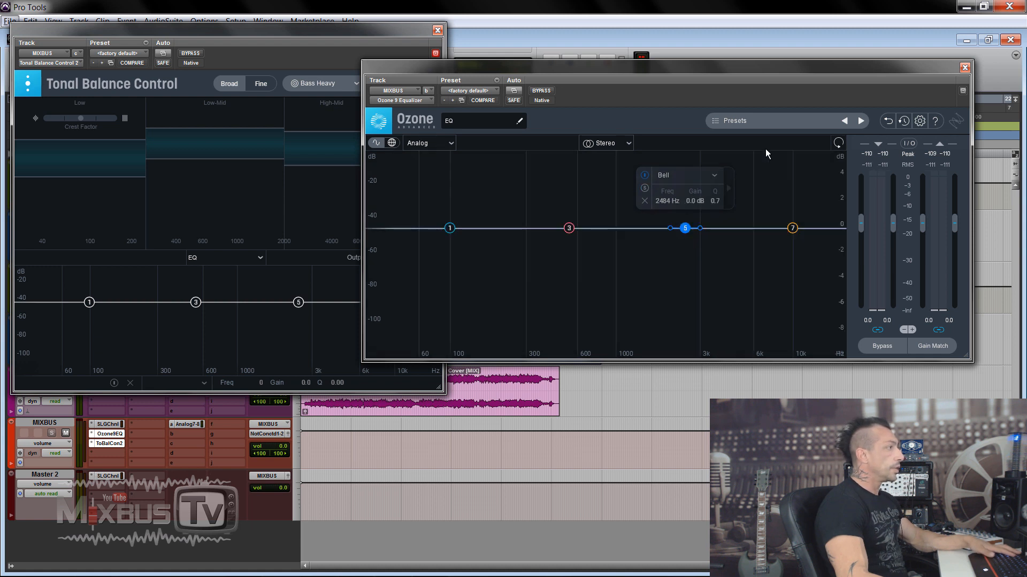
{"action": "left_click", "coordinate": [965, 67]}
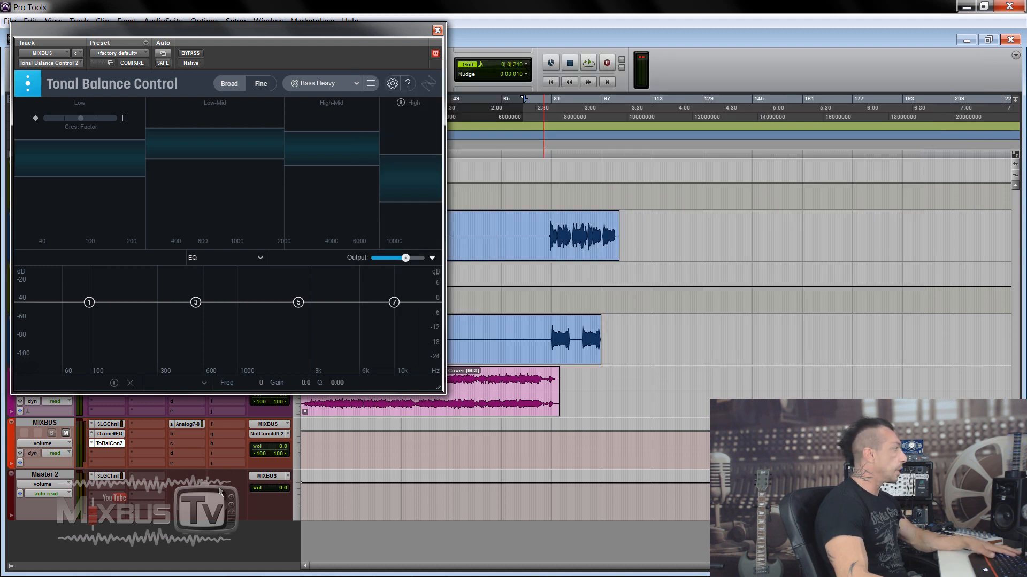
Step: Set the Tonal Balance Control target to Rock and play the mix through it, enlarging its window
{"action": "left_click", "coordinate": [343, 84]}
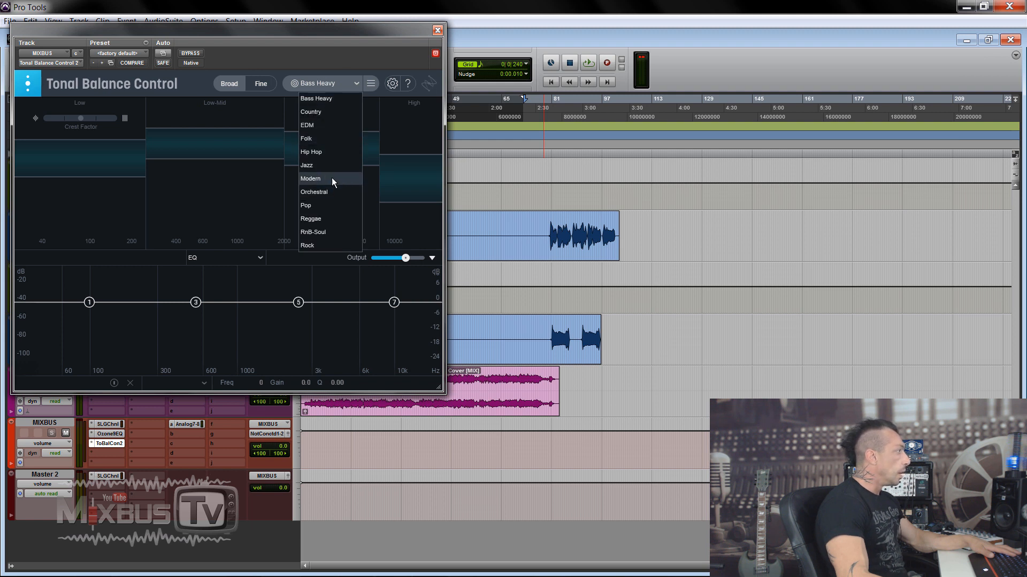
{"action": "left_click", "coordinate": [322, 245]}
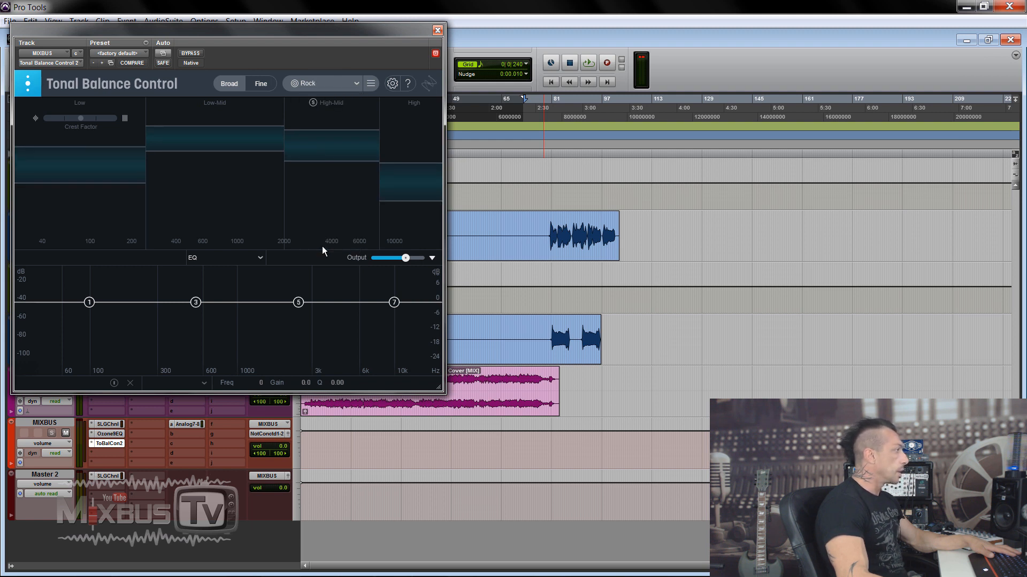
{"action": "key", "text": "space"}
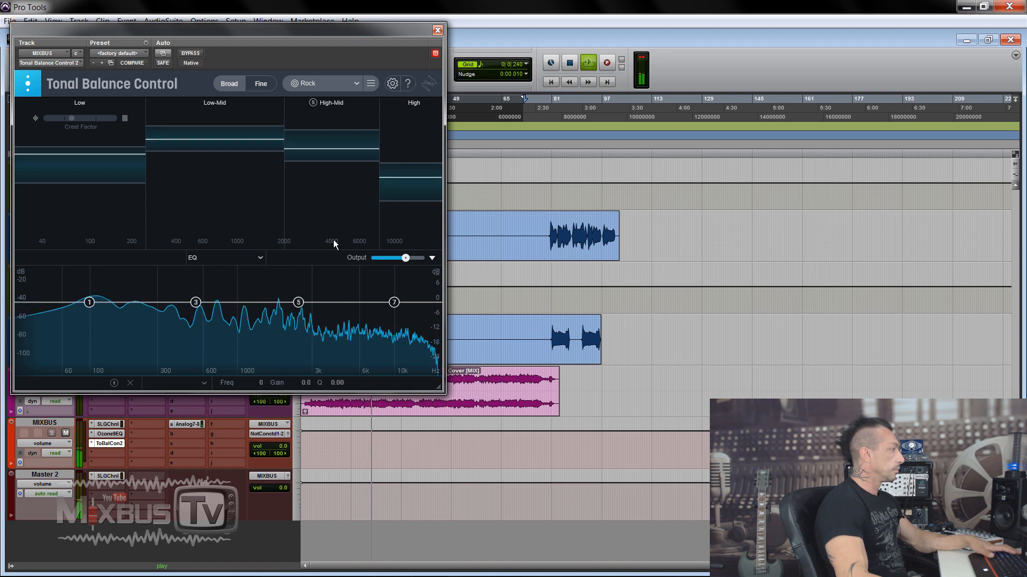
{"action": "left_click_drag", "start_coordinate": [442, 387], "coordinate": [517, 418]}
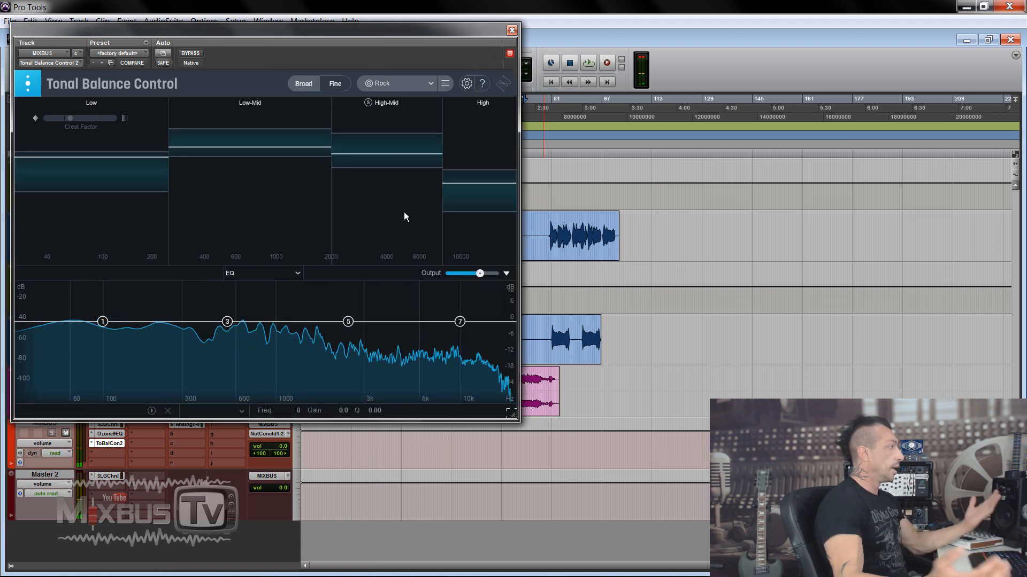
{"action": "key", "text": "space"}
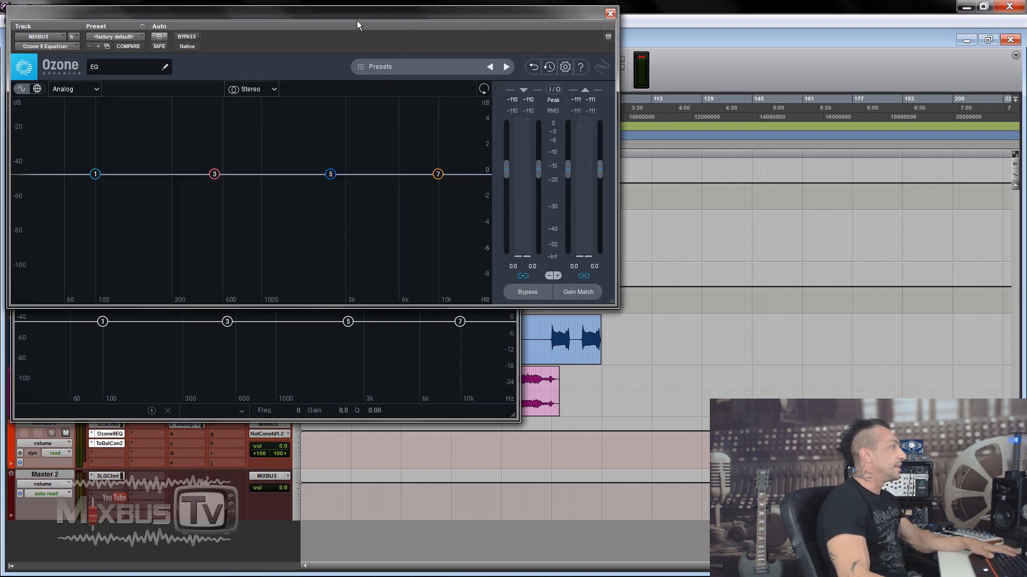
Step: Move the Ozone 9 Equalizer window clear of Tonal Balance Control's low-band display and start playback
{"action": "left_click_drag", "start_coordinate": [357, 25], "coordinate": [597, 14]}
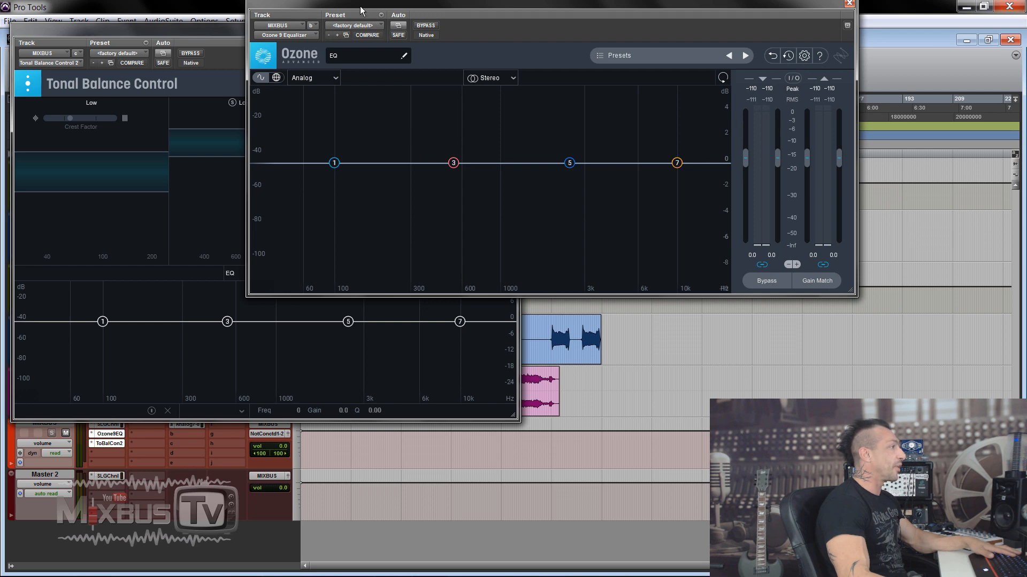
{"action": "left_click_drag", "start_coordinate": [361, 10], "coordinate": [466, 20]}
{"action": "key", "text": "space"}
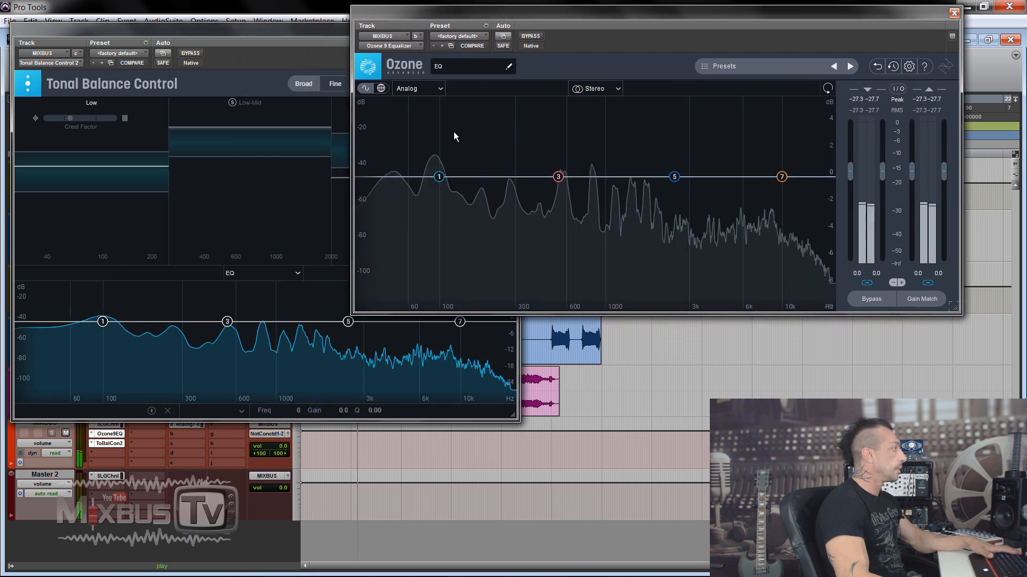
Step: Change equalizer band 1 to a Proportional Q filter at 80 Hz with -3.9 dB gain and bring Tonal Balance Control forward
{"action": "left_click", "coordinate": [439, 177]}
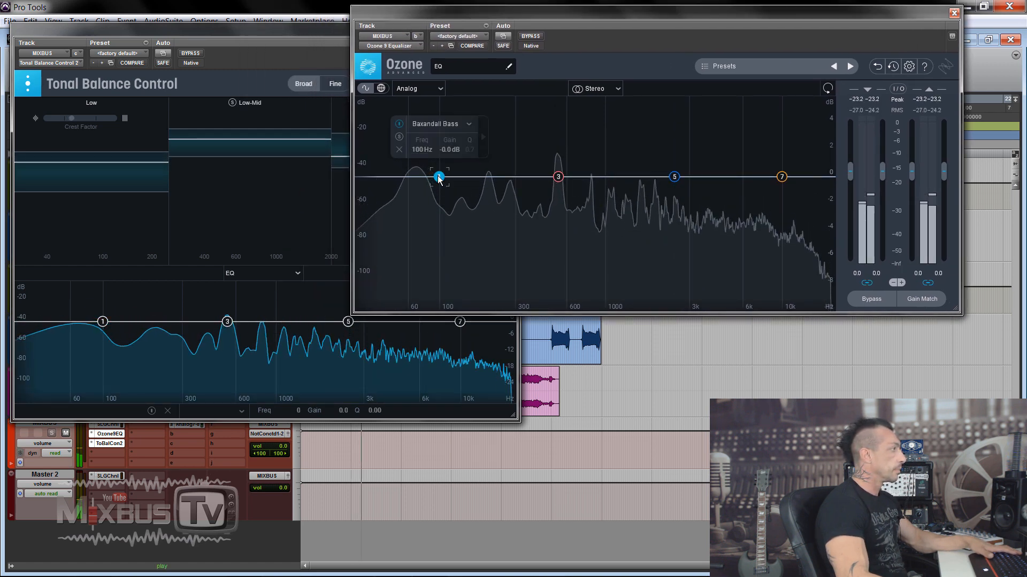
{"action": "left_click", "coordinate": [426, 128]}
{"action": "left_click", "coordinate": [427, 125]}
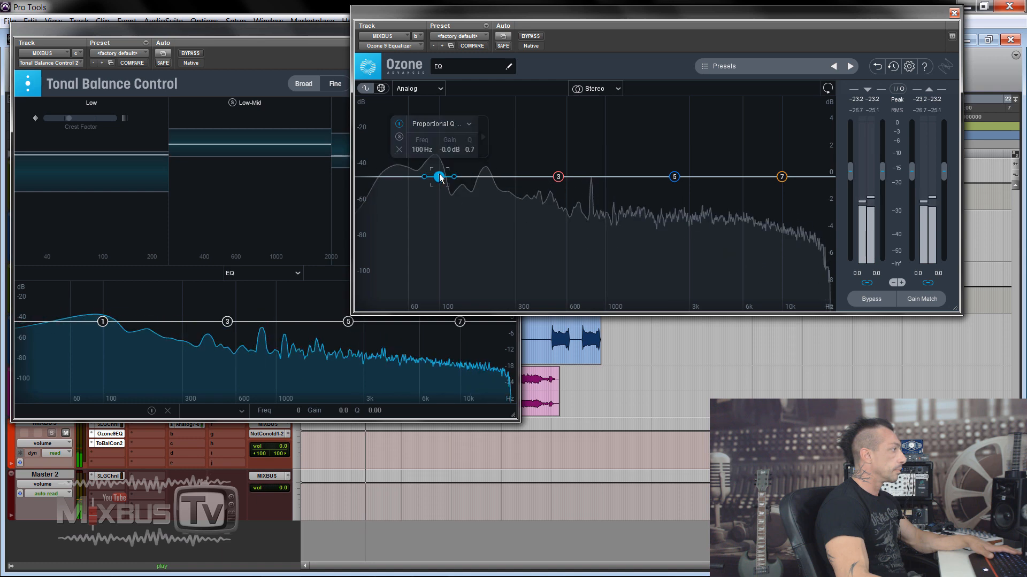
{"action": "left_click_drag", "start_coordinate": [440, 178], "coordinate": [429, 235]}
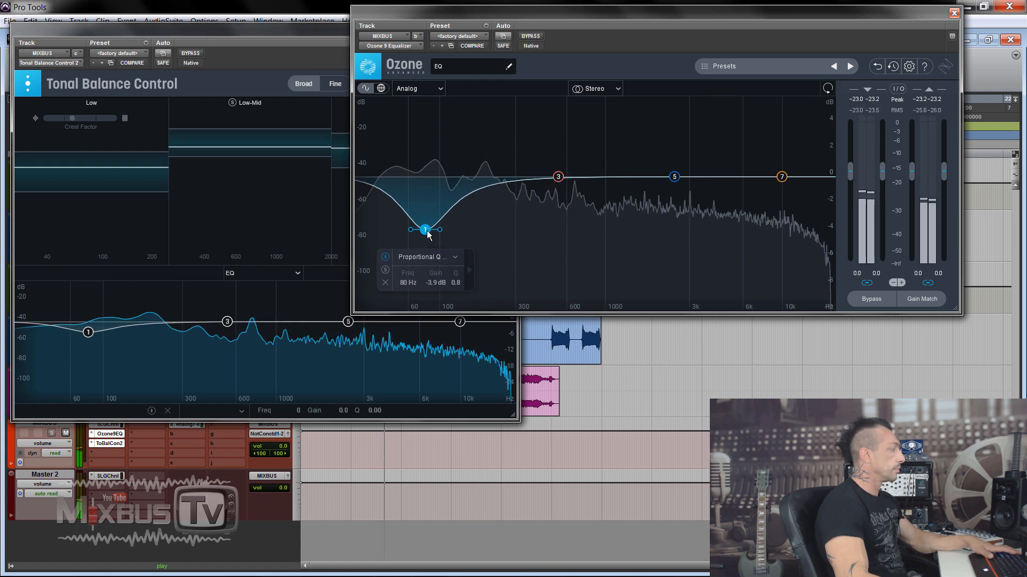
{"action": "left_click", "coordinate": [308, 36]}
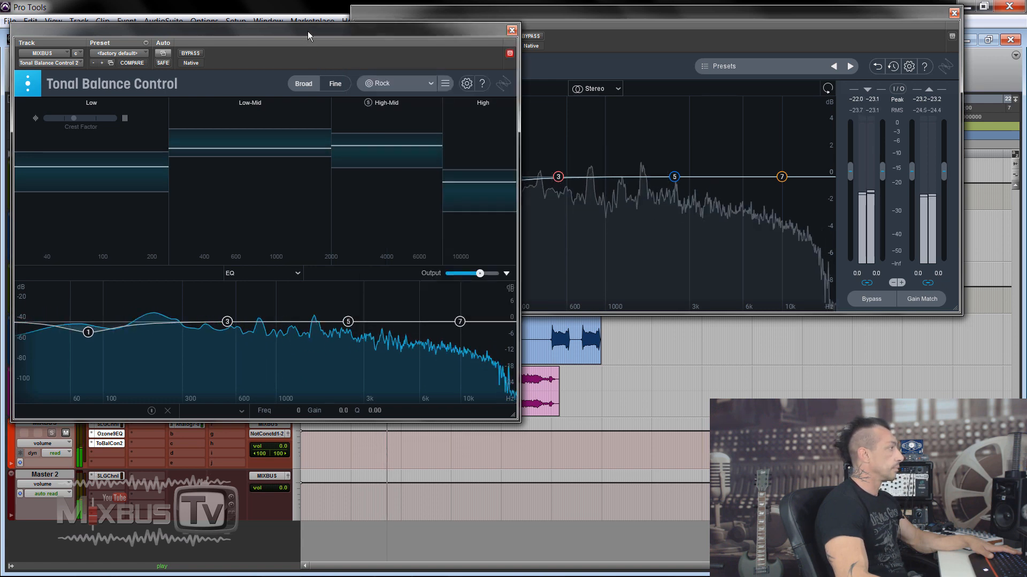
Step: Look at the equalizer and Tonal Balance Control windows, and remove Tonal Balance Control from the MIXBUS inserts
{"action": "left_click", "coordinate": [528, 66]}
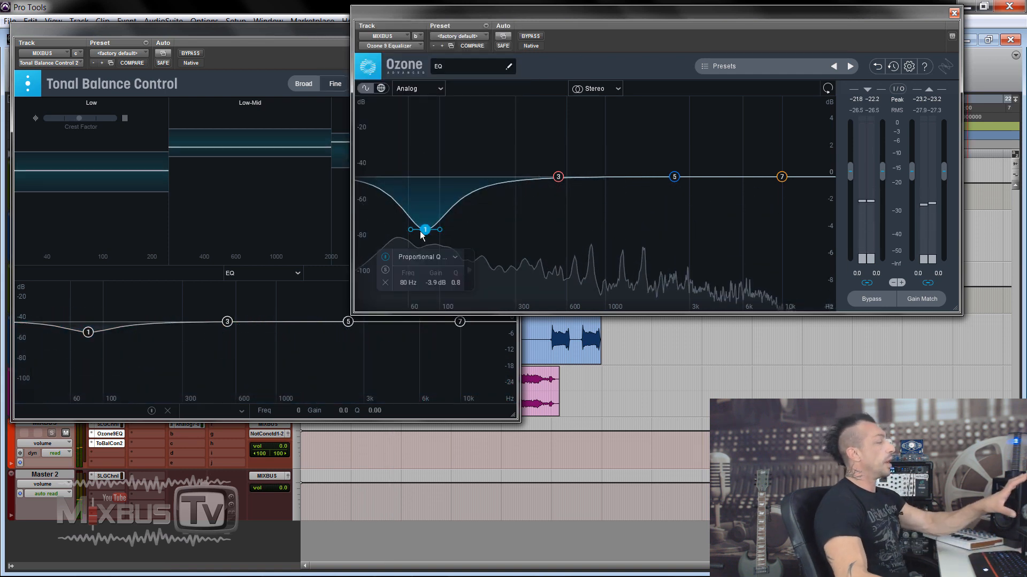
{"action": "left_click", "coordinate": [228, 56]}
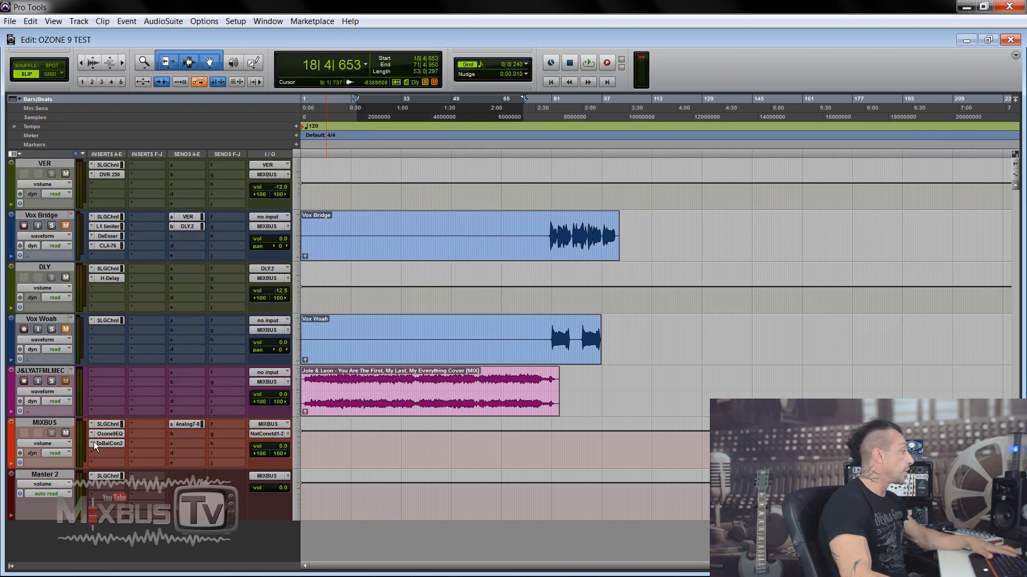
{"action": "left_click", "coordinate": [94, 443]}
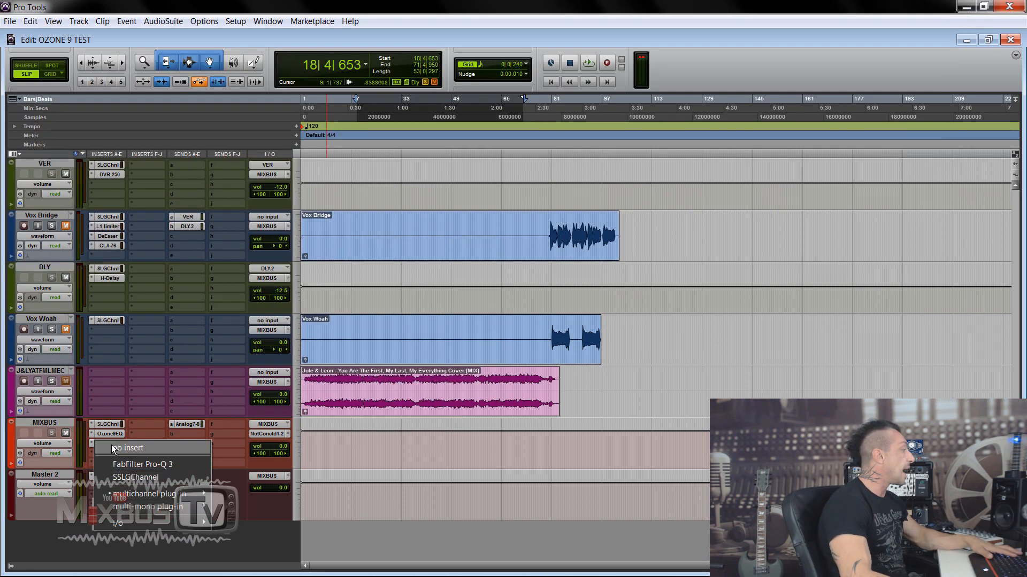
{"action": "left_click", "coordinate": [112, 447]}
Step: Replace the Ozone 9 Equalizer on MIXBUS with the stereo Ozone 9 Imager, and move and enlarge its window
{"action": "left_click", "coordinate": [93, 433]}
{"action": "mouse_move", "coordinate": [204, 483]}
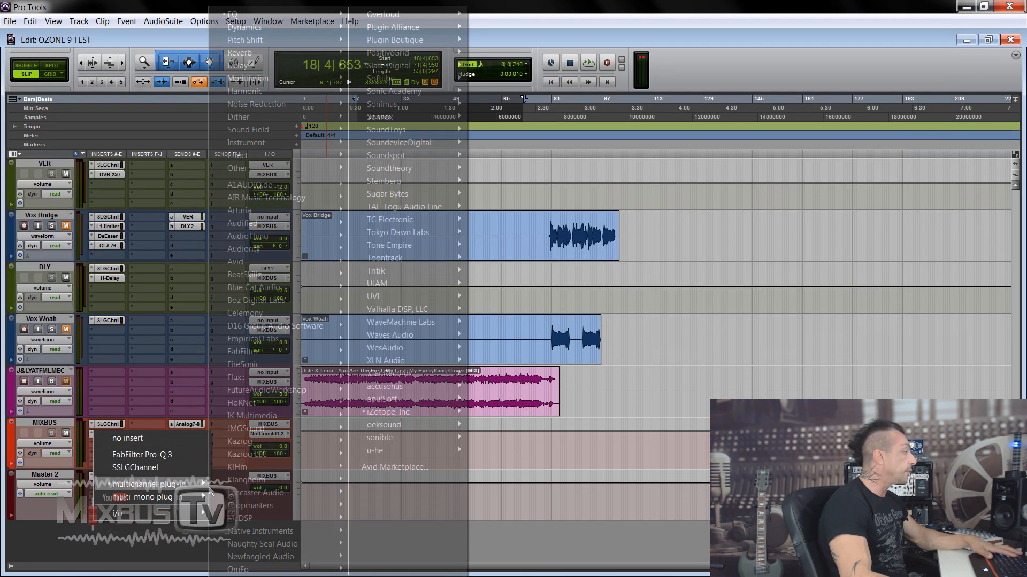
{"action": "mouse_move", "coordinate": [422, 412]}
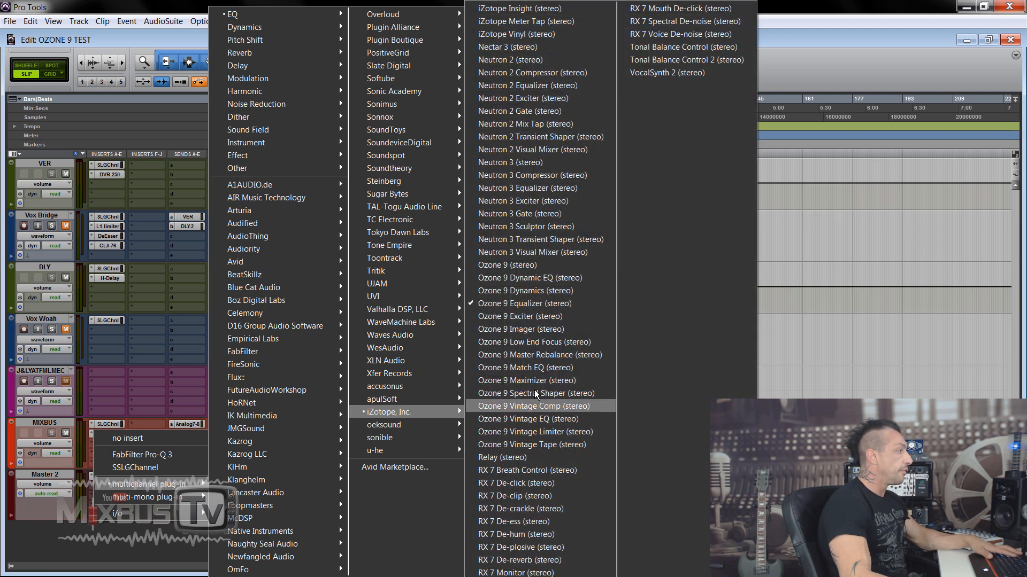
{"action": "left_click", "coordinate": [526, 329]}
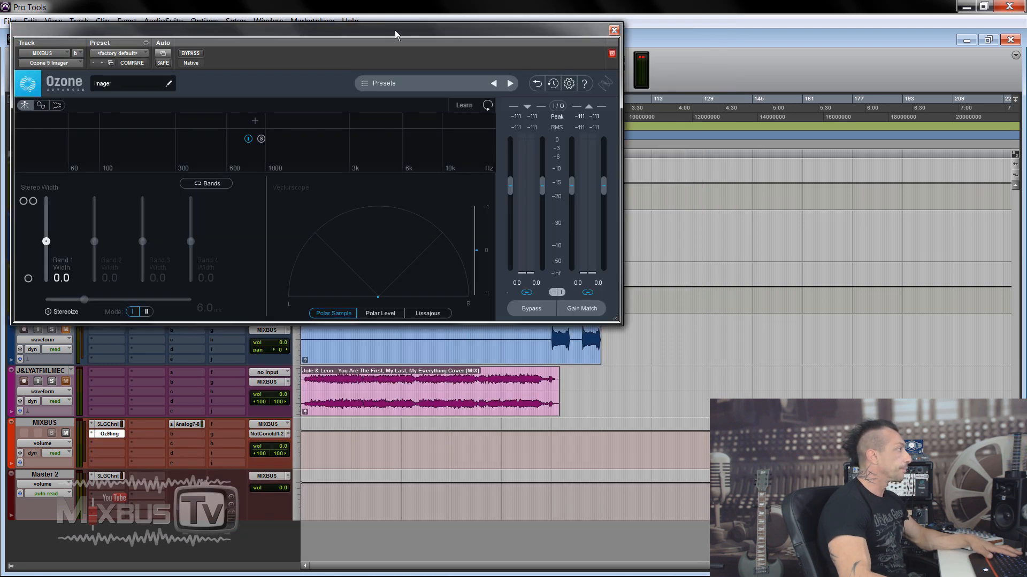
{"action": "left_click_drag", "start_coordinate": [395, 30], "coordinate": [465, 33]}
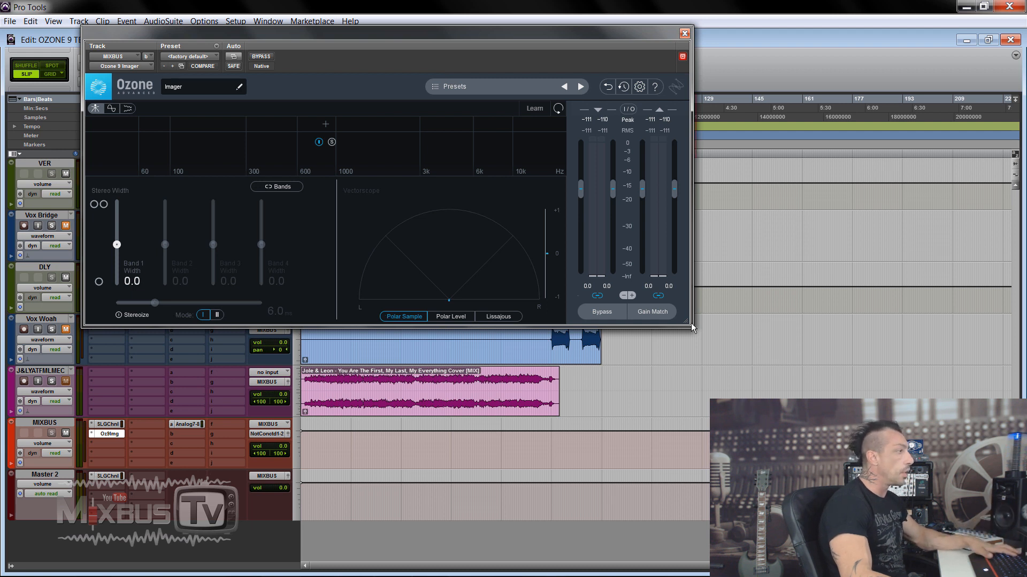
{"action": "left_click_drag", "start_coordinate": [687, 325], "coordinate": [733, 369]}
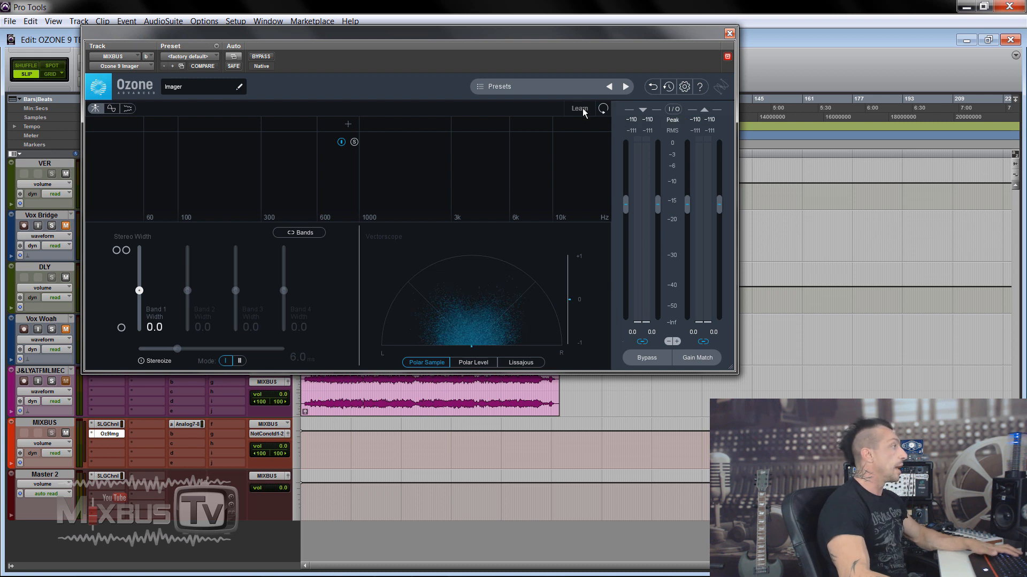
Step: Split the Imager spectrum into three bands during playback and use Learn to place the crossovers automatically
{"action": "key", "text": "space"}
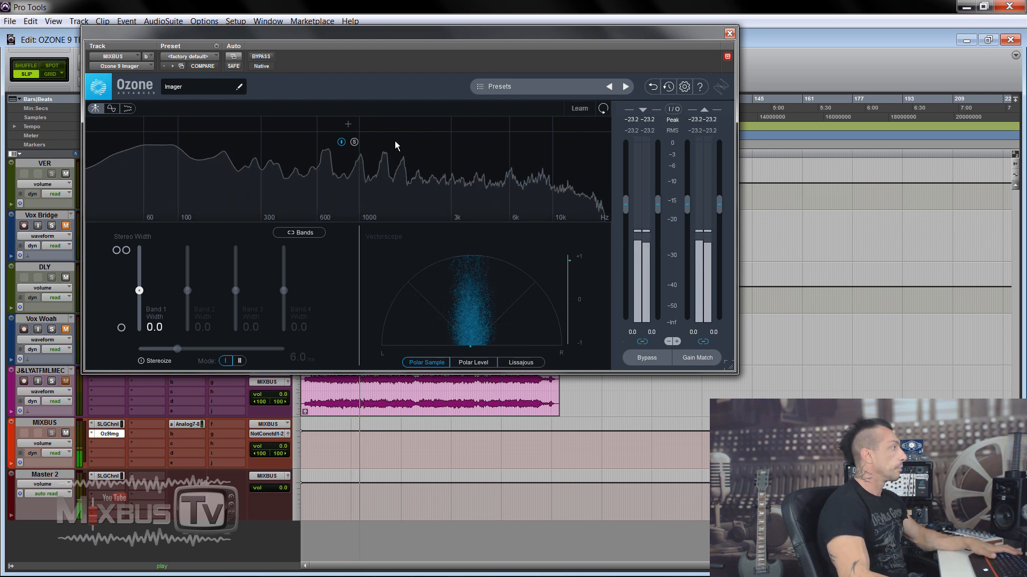
{"action": "left_click", "coordinate": [355, 125]}
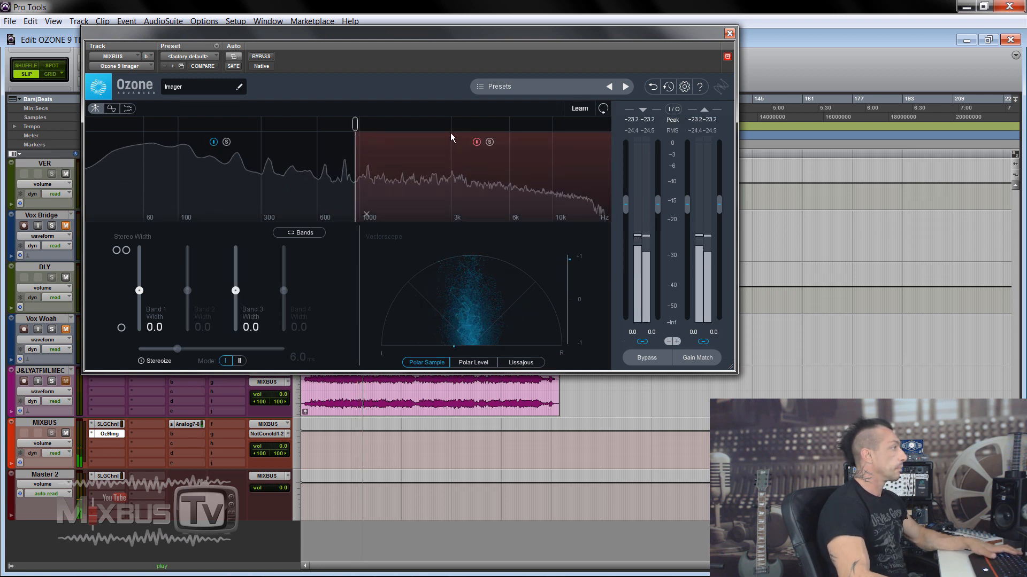
{"action": "left_click", "coordinate": [465, 122]}
{"action": "left_click", "coordinate": [585, 107]}
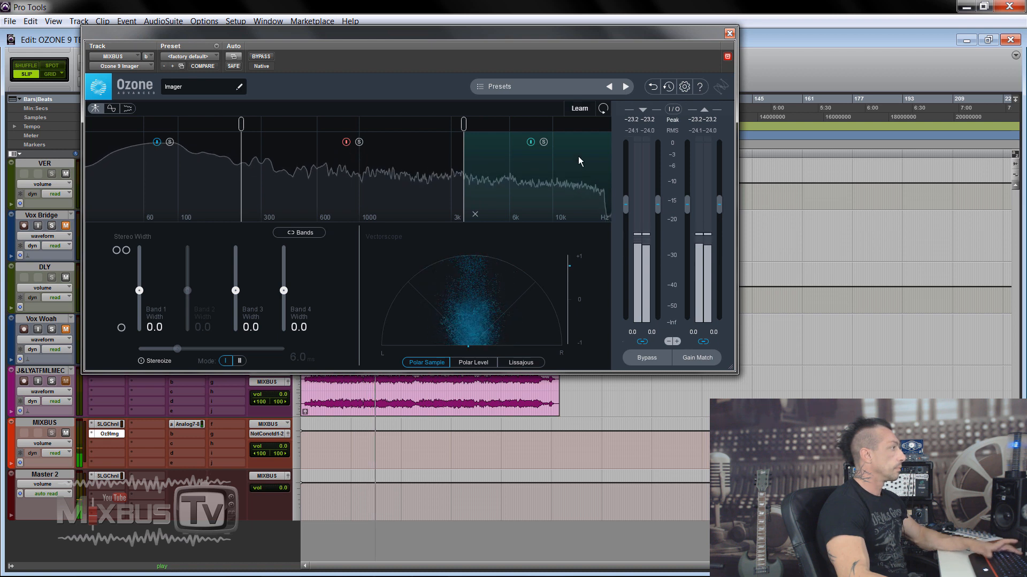
{"action": "key", "text": "space"}
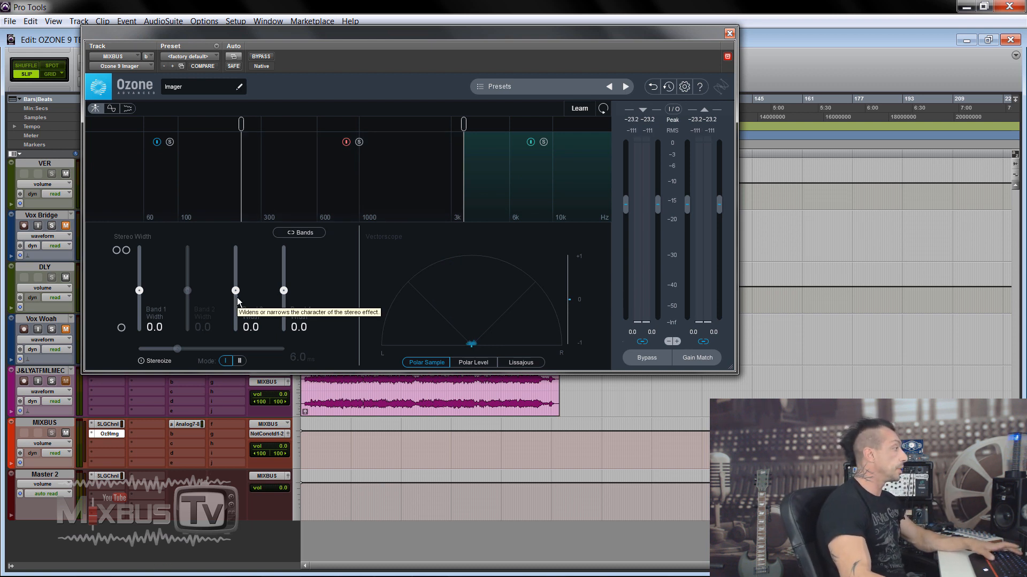
Step: While the mix plays, widen the Imager's Band 3 to 27.8 and Band 4 to 16.5
{"action": "key", "text": "space"}
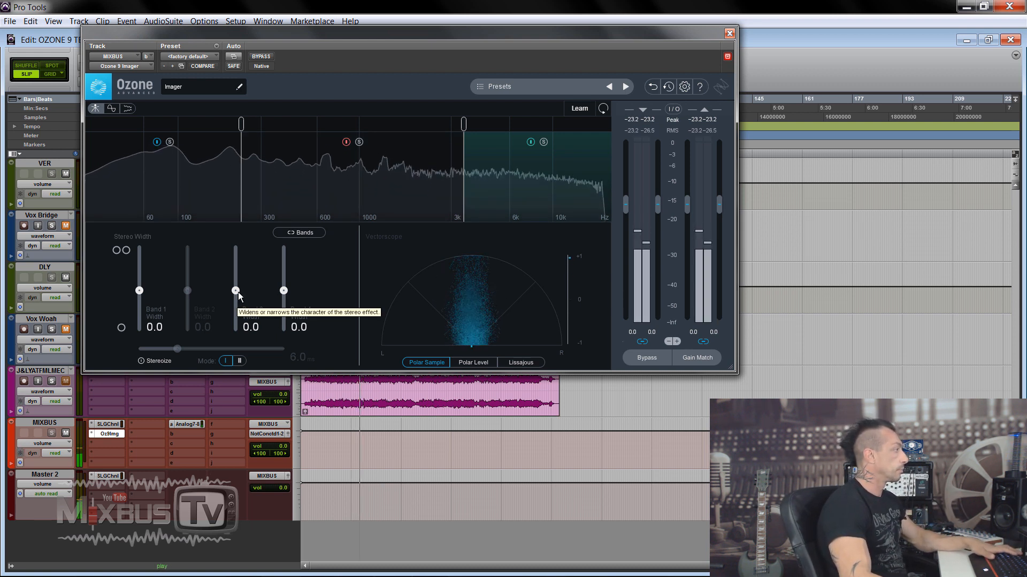
{"action": "left_click_drag", "start_coordinate": [283, 290], "coordinate": [285, 260]}
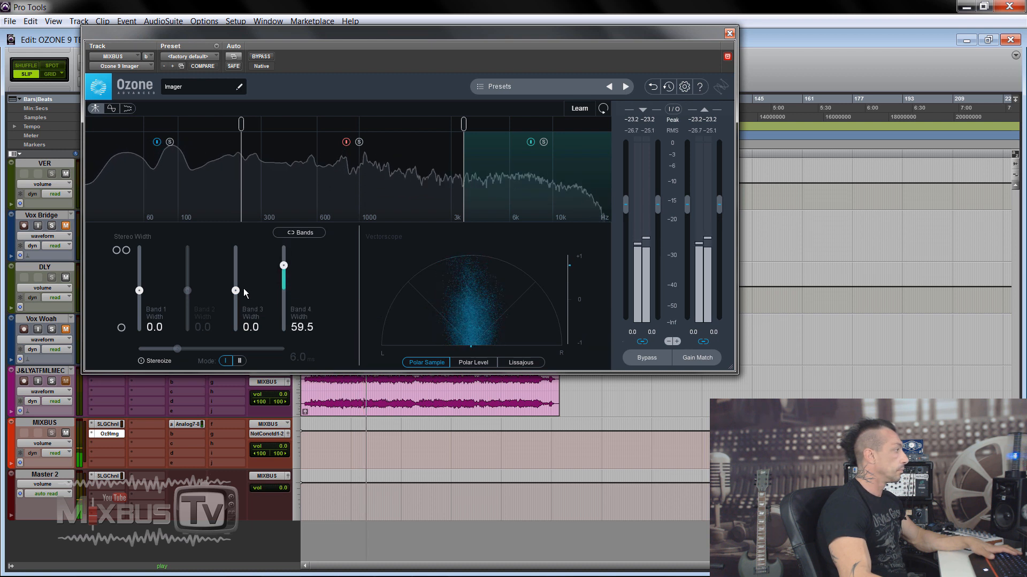
{"action": "mouse_move", "coordinate": [235, 290]}
{"action": "left_mouse_down"}
{"action": "mouse_move", "coordinate": [235, 274]}
{"action": "mouse_move", "coordinate": [284, 269]}
{"action": "mouse_move", "coordinate": [284, 286]}
{"action": "mouse_move", "coordinate": [235, 279]}
{"action": "left_mouse_up"}
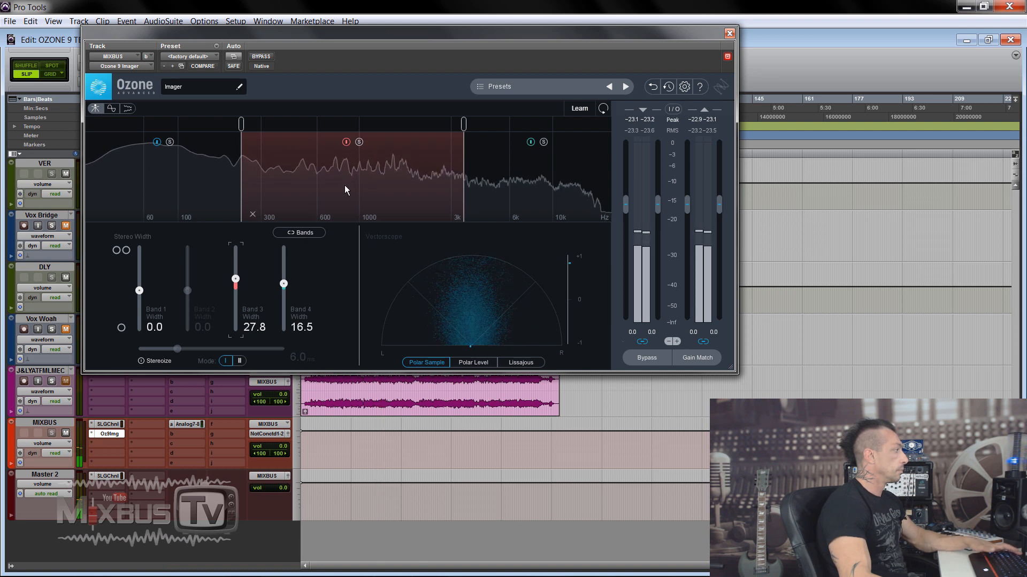
{"action": "key", "text": "space"}
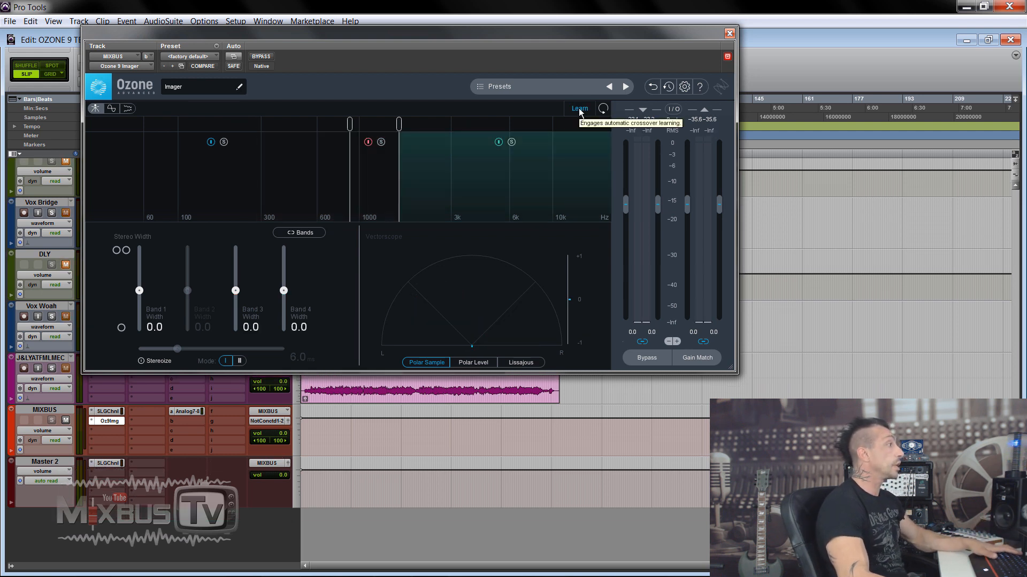
Step: Play the audio with Learn engaged to place the crossovers, end the learning, and enable Stereoize
{"action": "key", "text": "space"}
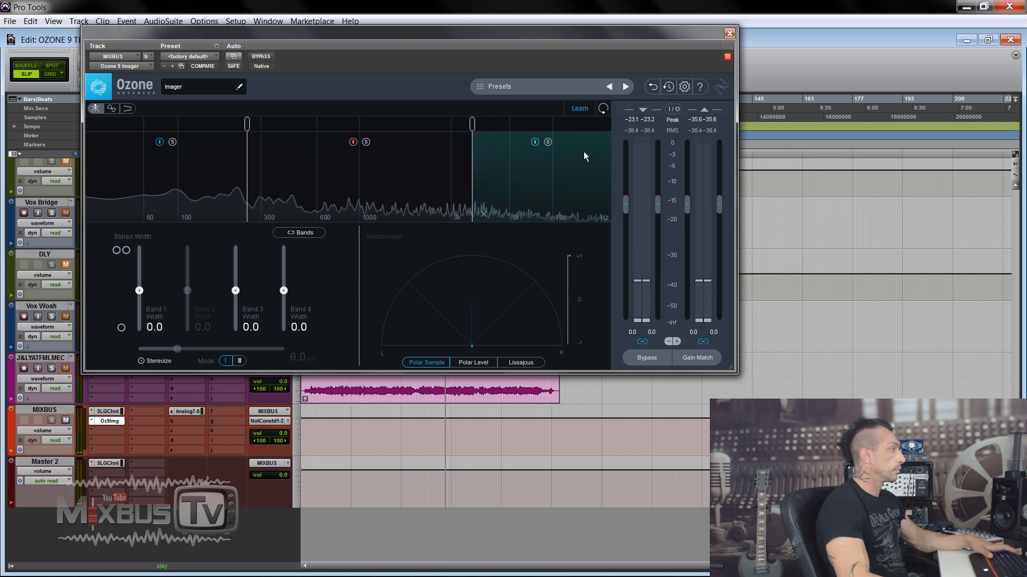
{"action": "left_click", "coordinate": [579, 109]}
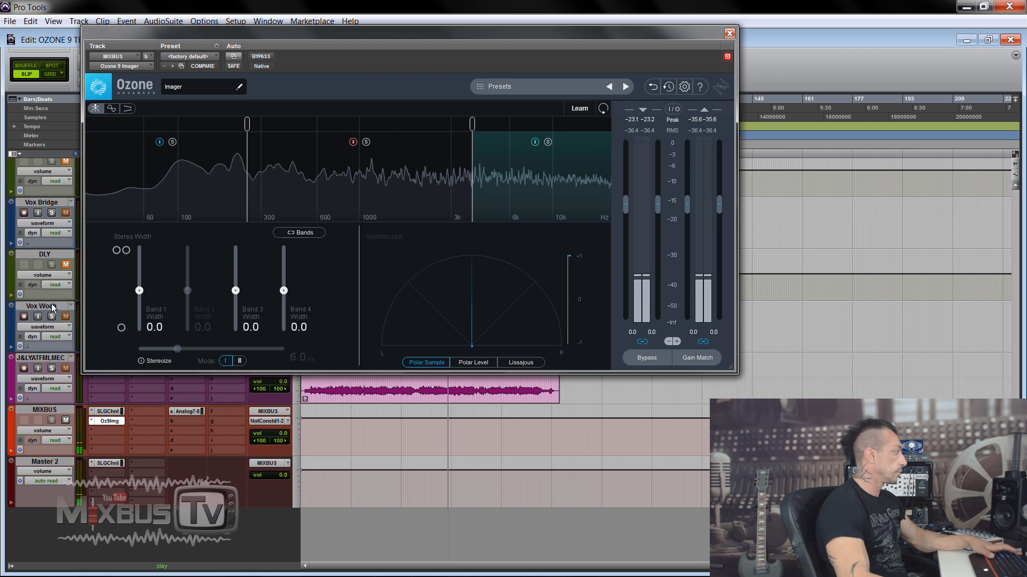
{"action": "left_click", "coordinate": [142, 362]}
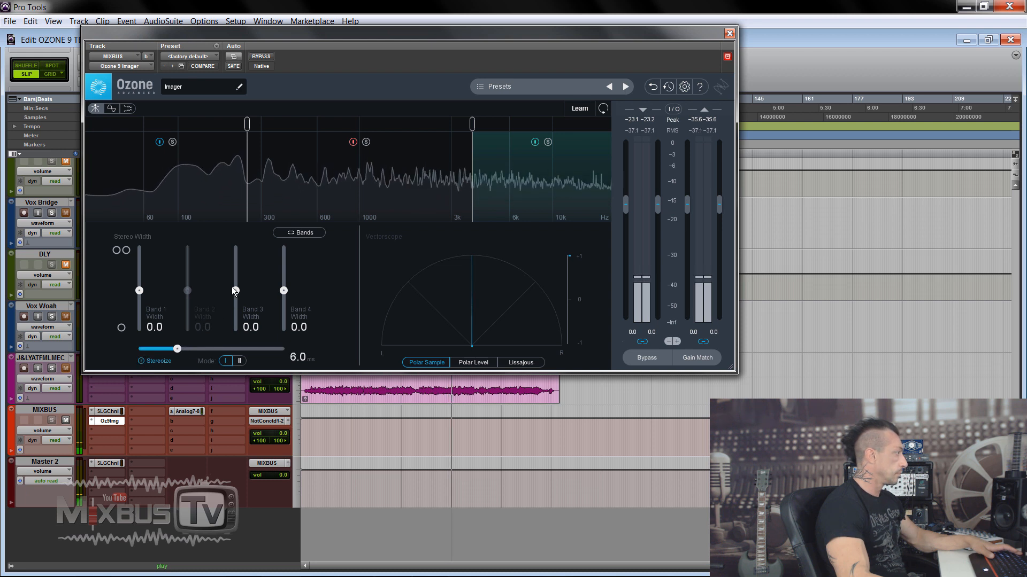
Step: Set the stereo width to 59.5 for Band 3, 19.0 for Band 4 and 59.5 for Band 1
{"action": "left_click_drag", "start_coordinate": [235, 290], "coordinate": [236, 266]}
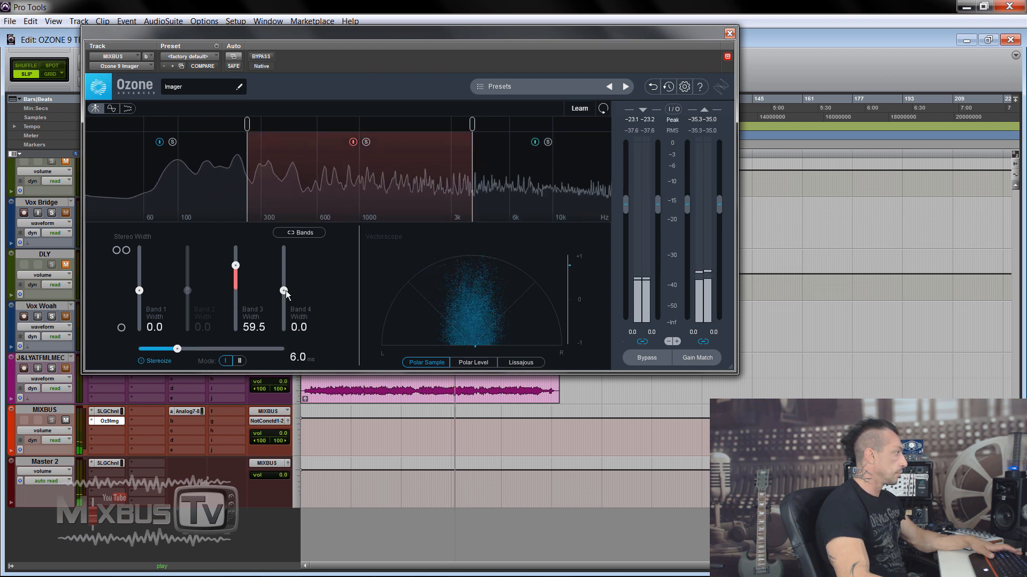
{"action": "left_click_drag", "start_coordinate": [284, 291], "coordinate": [284, 283]}
{"action": "left_click_drag", "start_coordinate": [139, 290], "coordinate": [139, 265]}
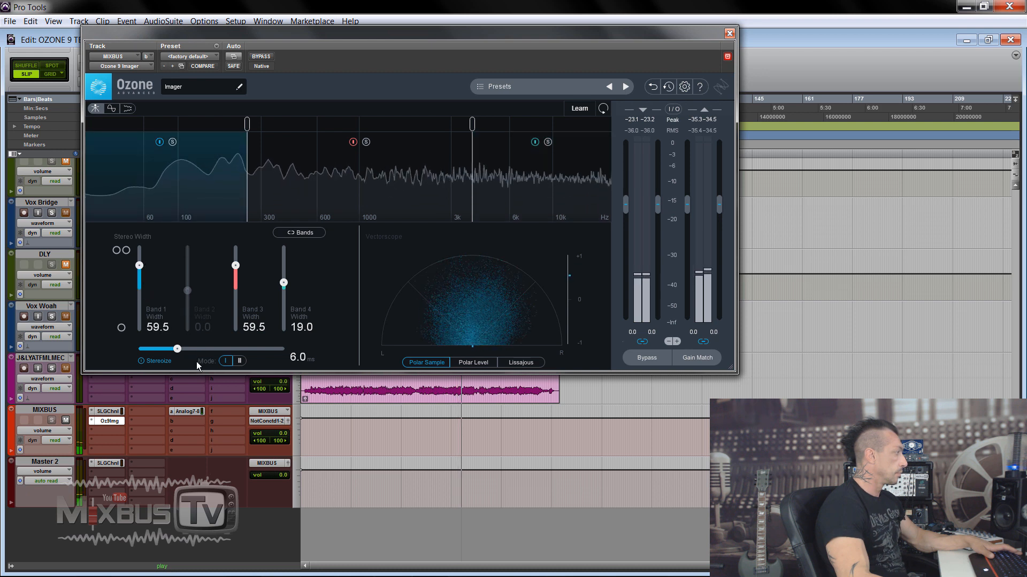
Step: Set the Stereoize delay to 8.0 ms and compare the sound with the Imager bypassed
{"action": "mouse_move", "coordinate": [177, 349]}
{"action": "left_mouse_down"}
{"action": "mouse_move", "coordinate": [209, 349]}
{"action": "mouse_move", "coordinate": [194, 352]}
{"action": "left_mouse_up"}
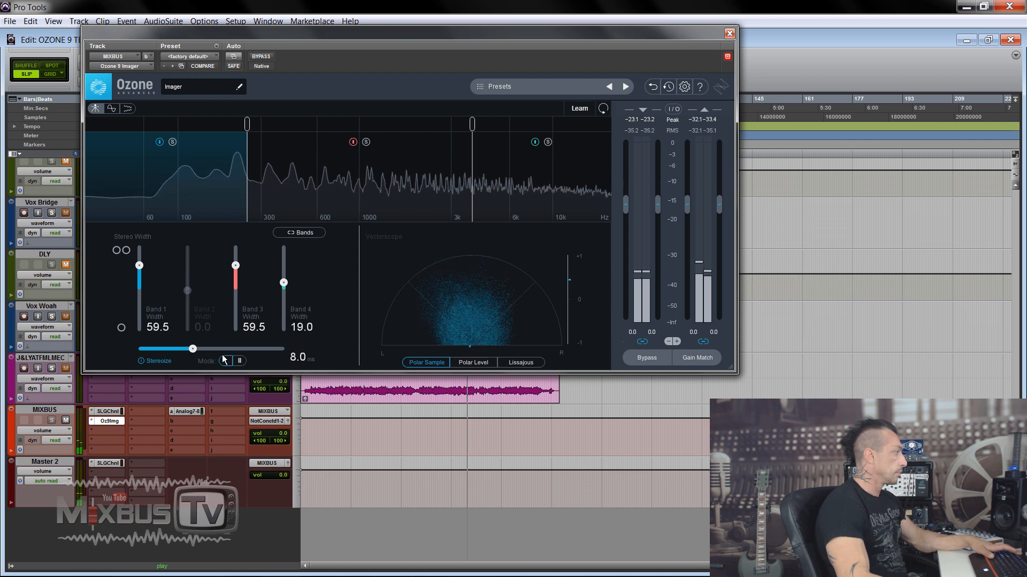
{"action": "left_click", "coordinate": [258, 58]}
{"action": "left_click", "coordinate": [260, 56]}
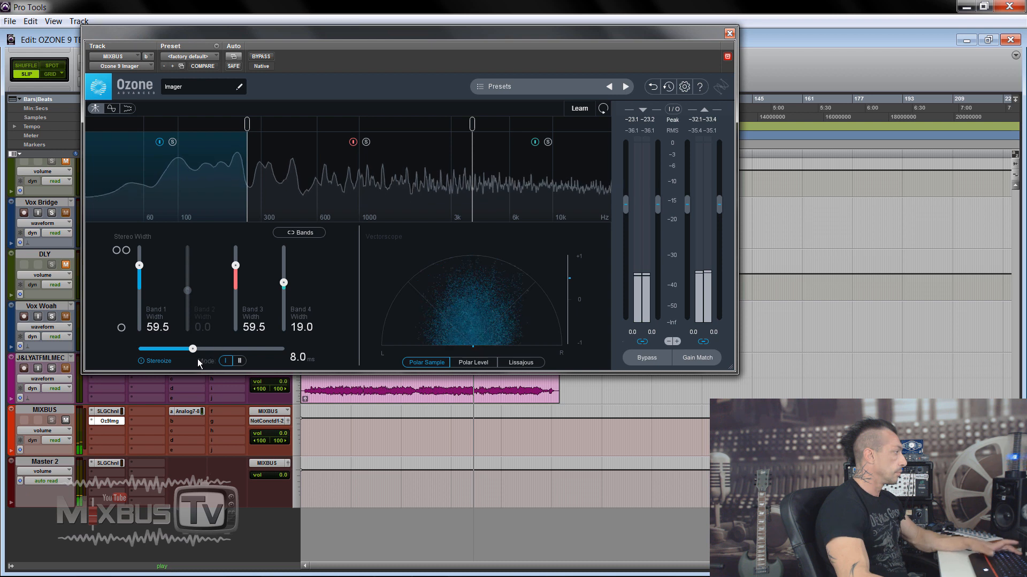
Step: Switch Stereoize to Mode II, play the audio, and set the Band 4 width to 59.5
{"action": "left_click", "coordinate": [239, 361]}
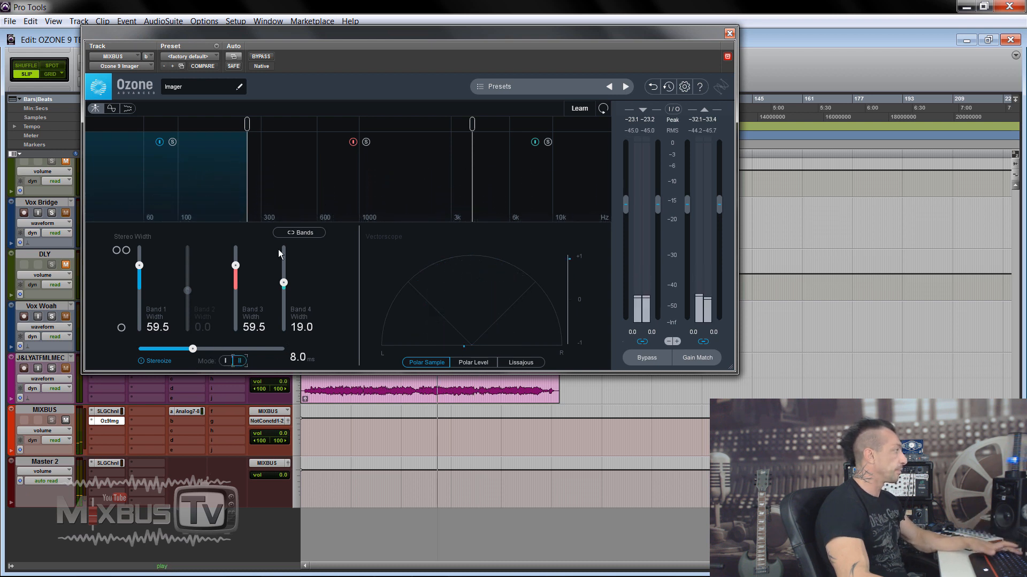
{"action": "key", "text": "space"}
{"action": "left_click_drag", "start_coordinate": [283, 282], "coordinate": [283, 271]}
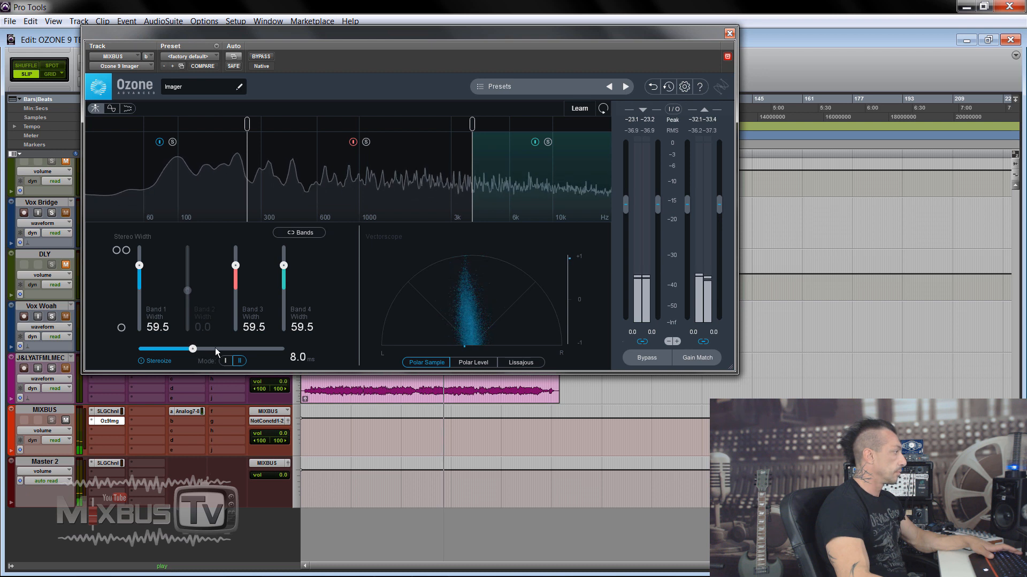
Step: Raise the Stereoize delay to 9.7 ms and compare the effect with the Imager bypassed
{"action": "mouse_move", "coordinate": [194, 349]}
{"action": "left_mouse_down"}
{"action": "mouse_move", "coordinate": [248, 351]}
{"action": "mouse_move", "coordinate": [207, 350]}
{"action": "left_mouse_up"}
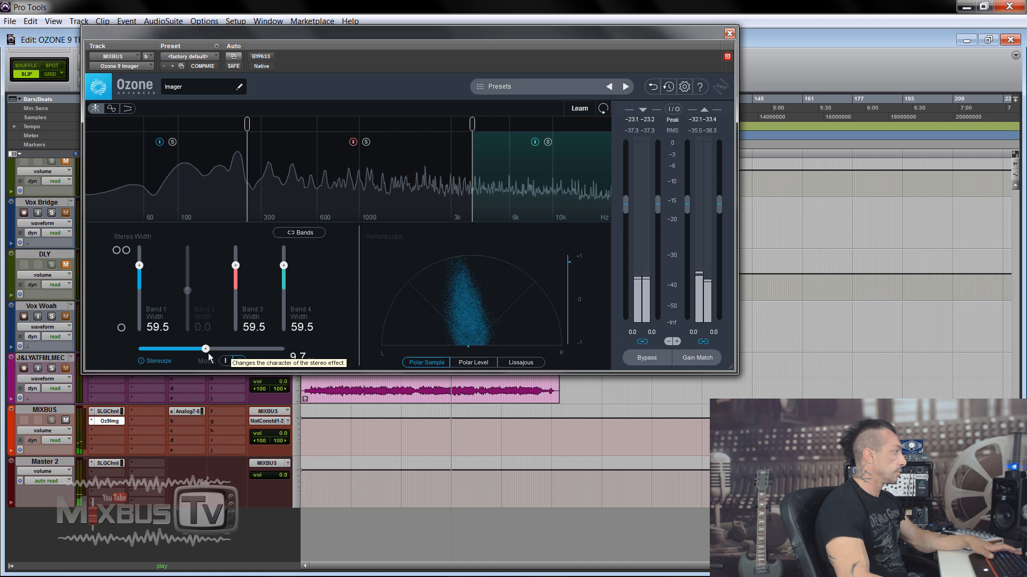
{"action": "left_click", "coordinate": [261, 57]}
{"action": "left_click", "coordinate": [261, 56]}
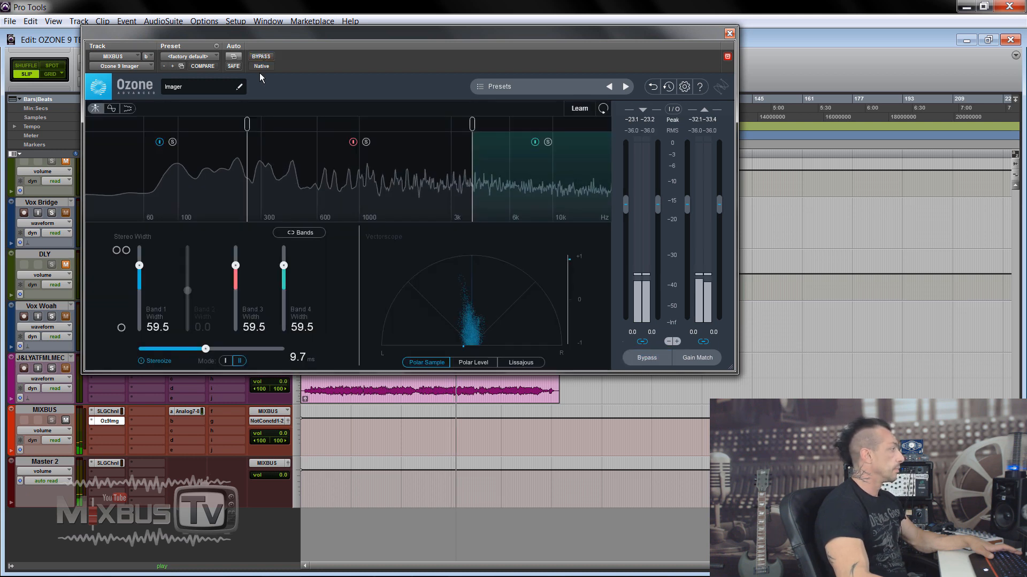
Step: With Stereoize in Mode II, raise the delay to 11.3 ms and stop playback
{"action": "left_click", "coordinate": [239, 360]}
{"action": "mouse_move", "coordinate": [206, 350]}
{"action": "left_mouse_down"}
{"action": "mouse_move", "coordinate": [224, 353]}
{"action": "mouse_move", "coordinate": [217, 361]}
{"action": "left_mouse_up"}
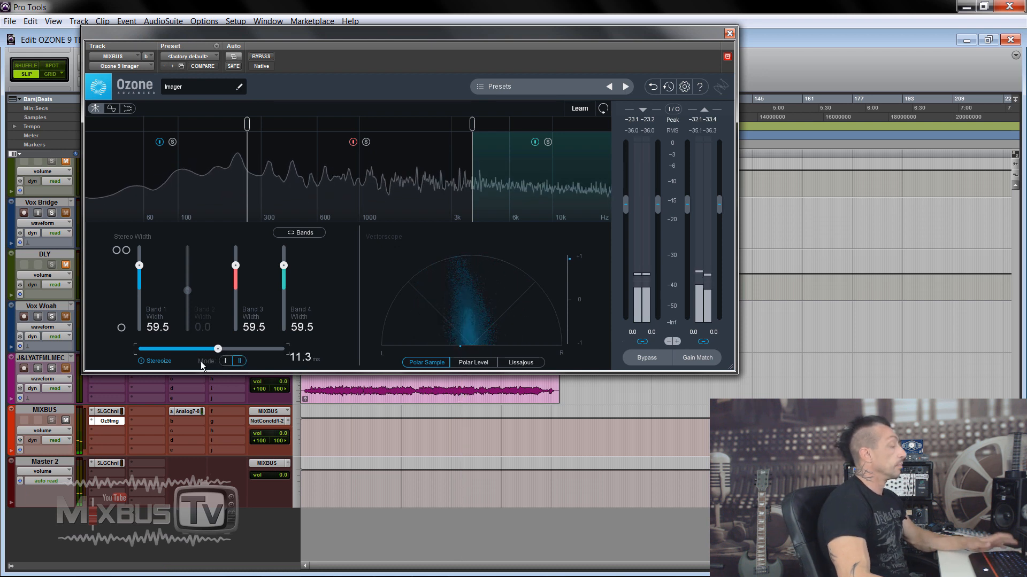
{"action": "key", "text": "space"}
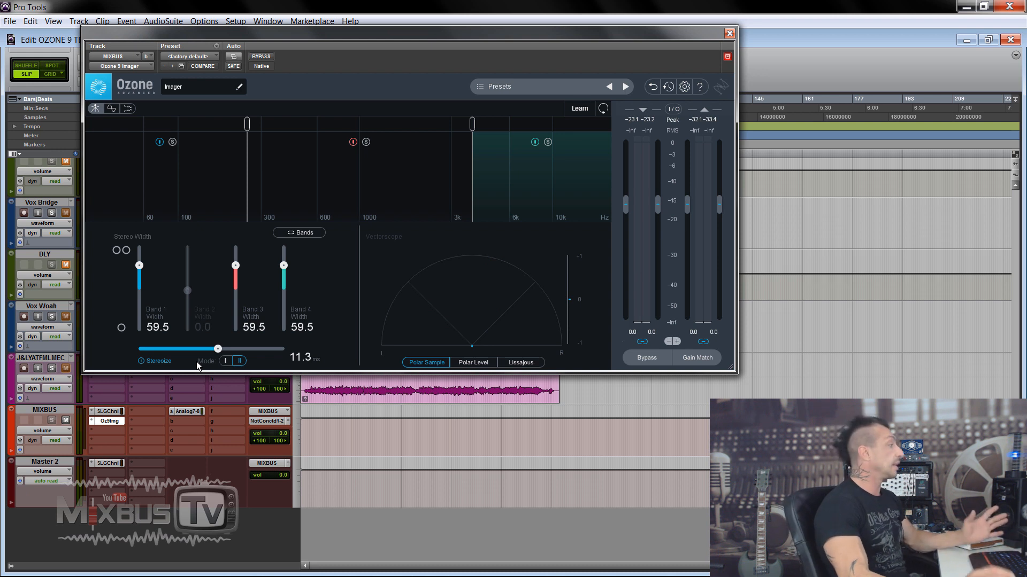